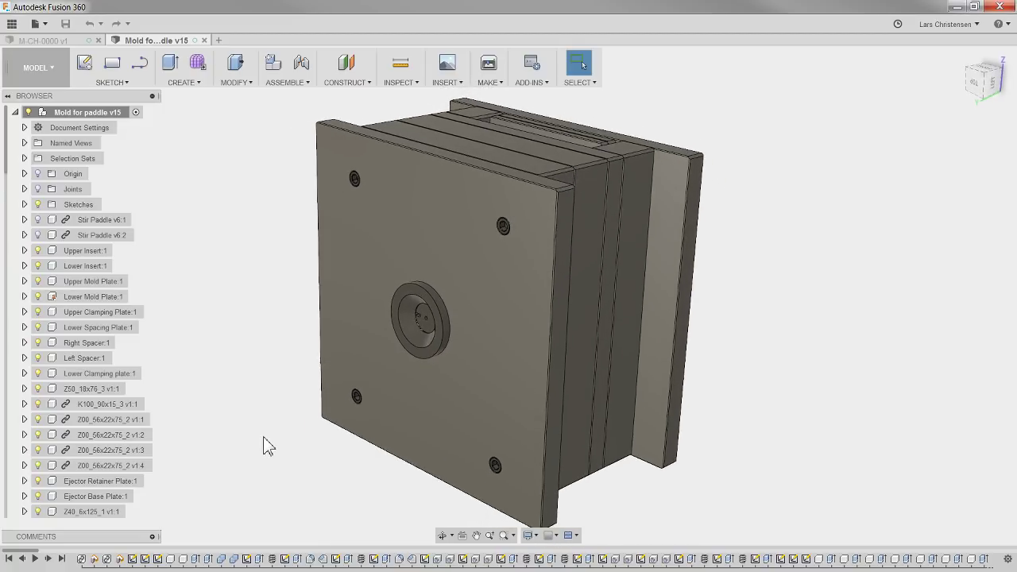
- Pull the mold's front plate out to show the cavity, close it, then switch to M-CH-0000 v1
left_click_drag(555, 251, 323, 322)
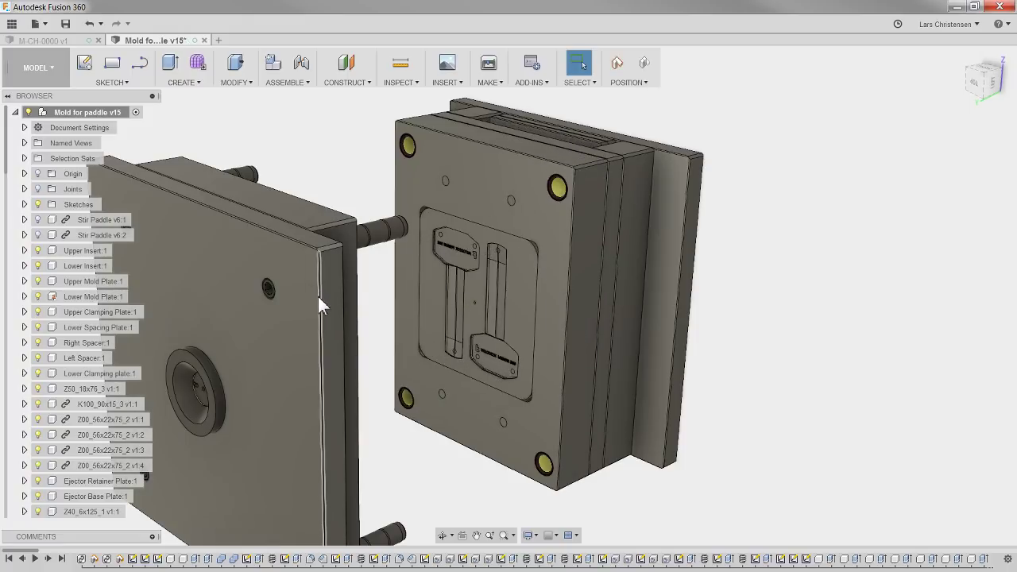
left_click_drag(318, 296, 593, 216)
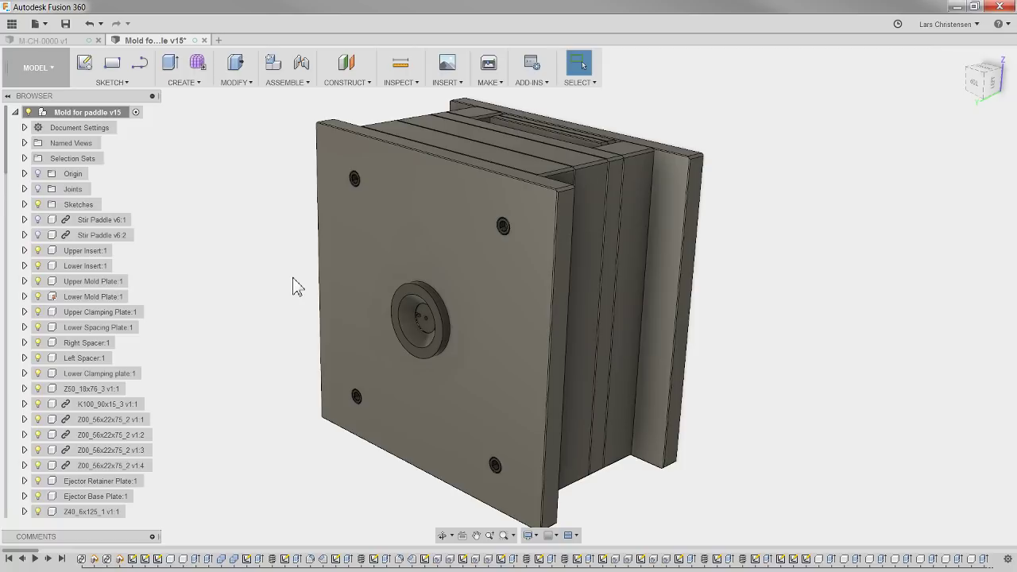
left_click(44, 41)
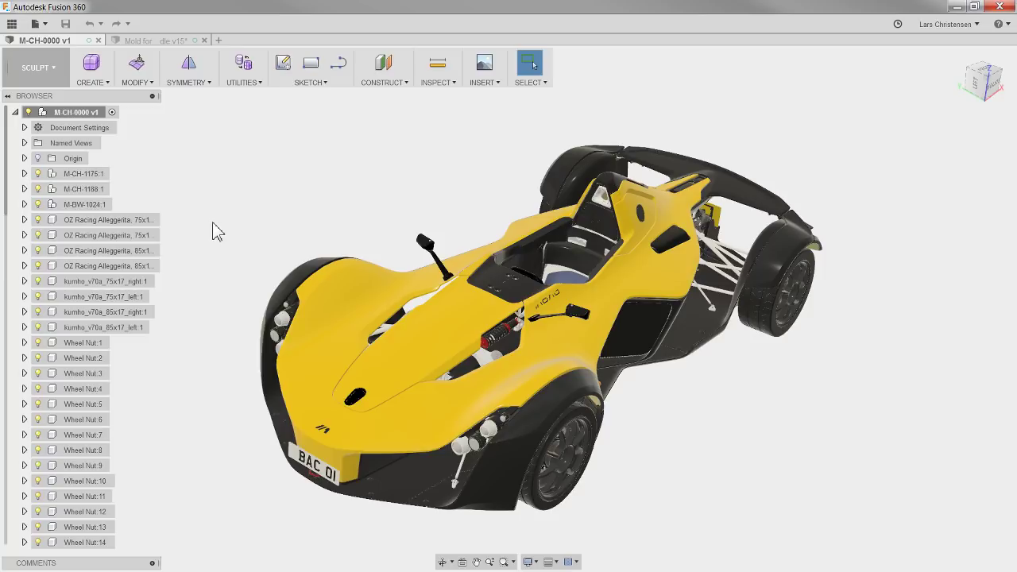
- Switch back to the Mold for paddle v15 document
left_click(167, 44)
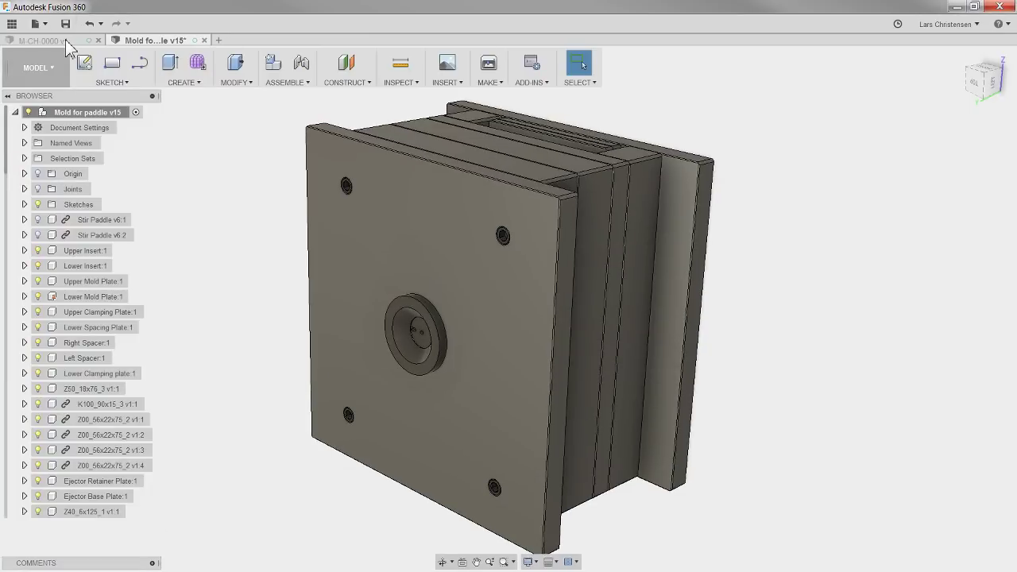
- Return to the M-CH-0000 v1 car and scroll through its component list of wheels and nuts
left_click(67, 41)
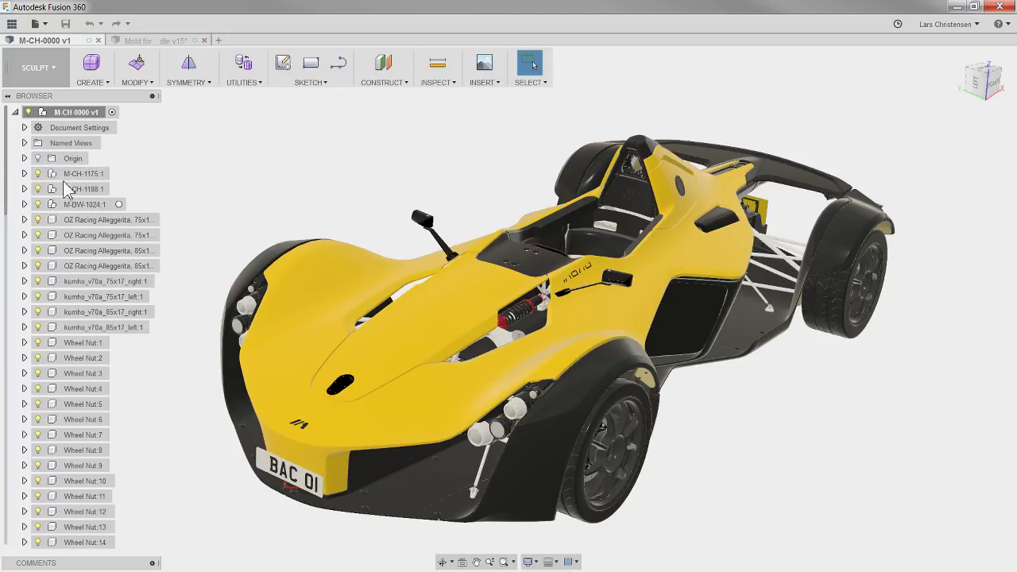
left_click_drag(10, 167, 27, 125)
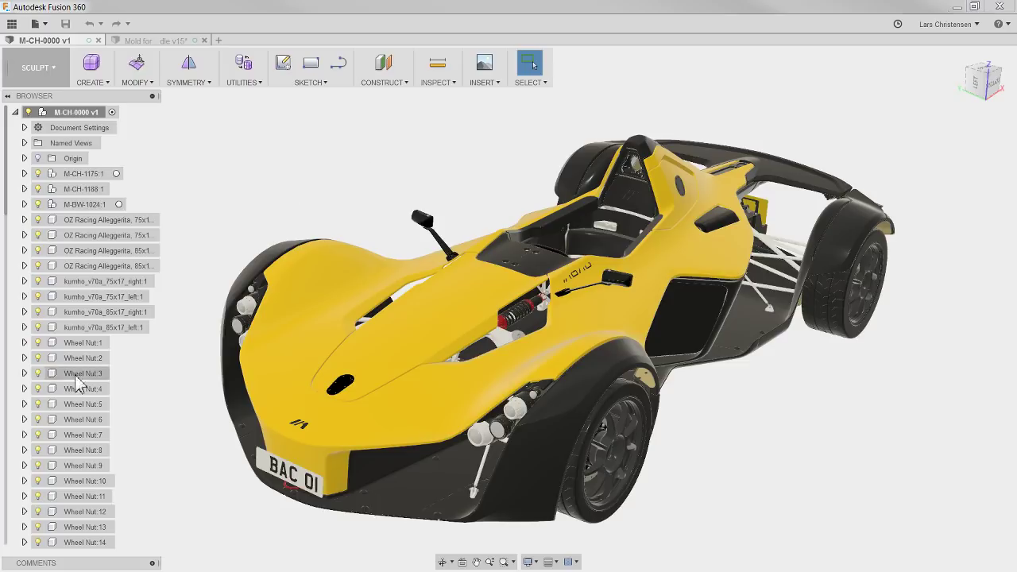
scroll(75, 365, "down", 5)
scroll(48, 421, "down", 6)
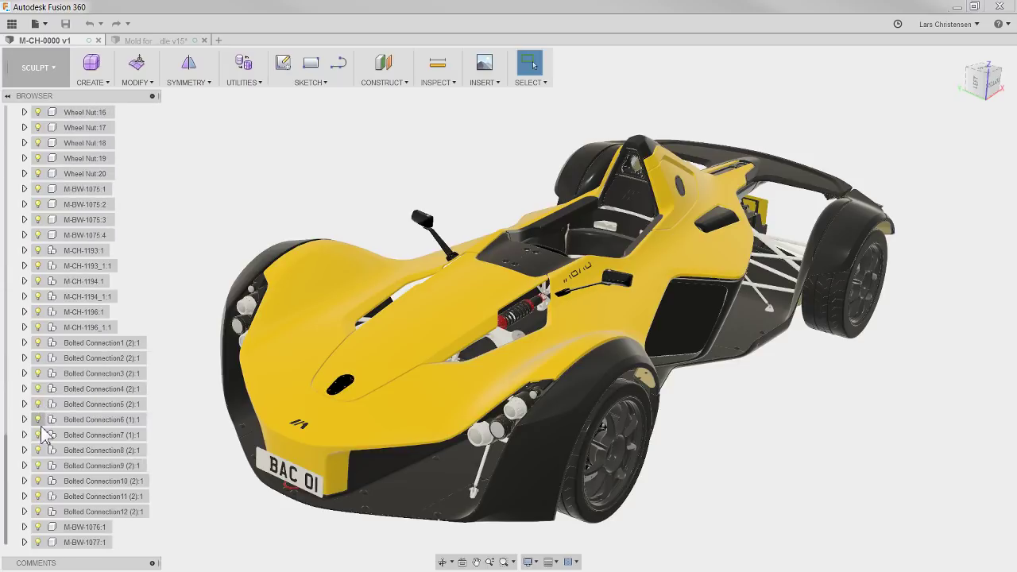
scroll(79, 397, "up", 11)
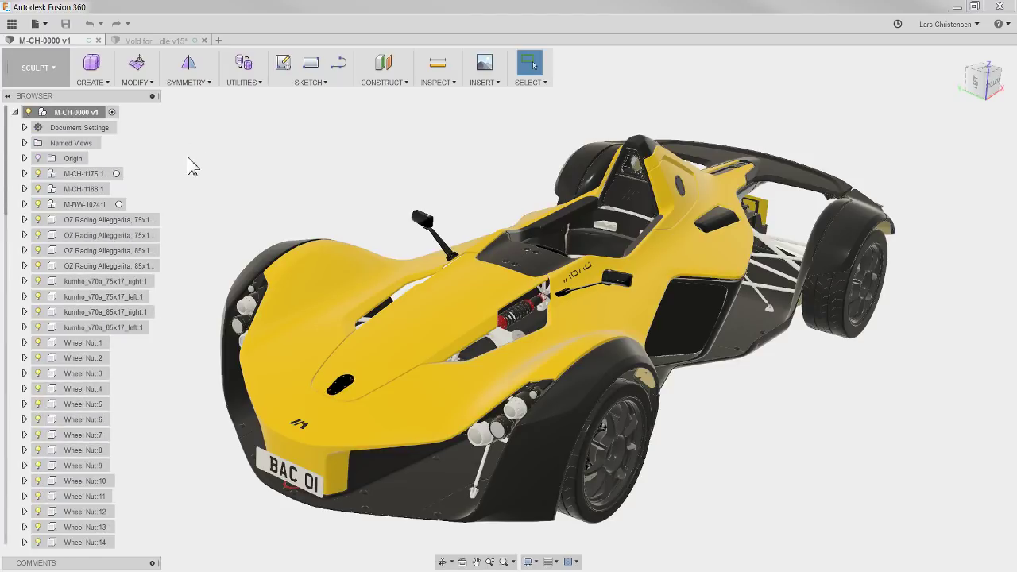
- Locate the hood face in the browser as M-BW-1024:1, select it and collapse M-BW-1041:1
right_click(322, 310)
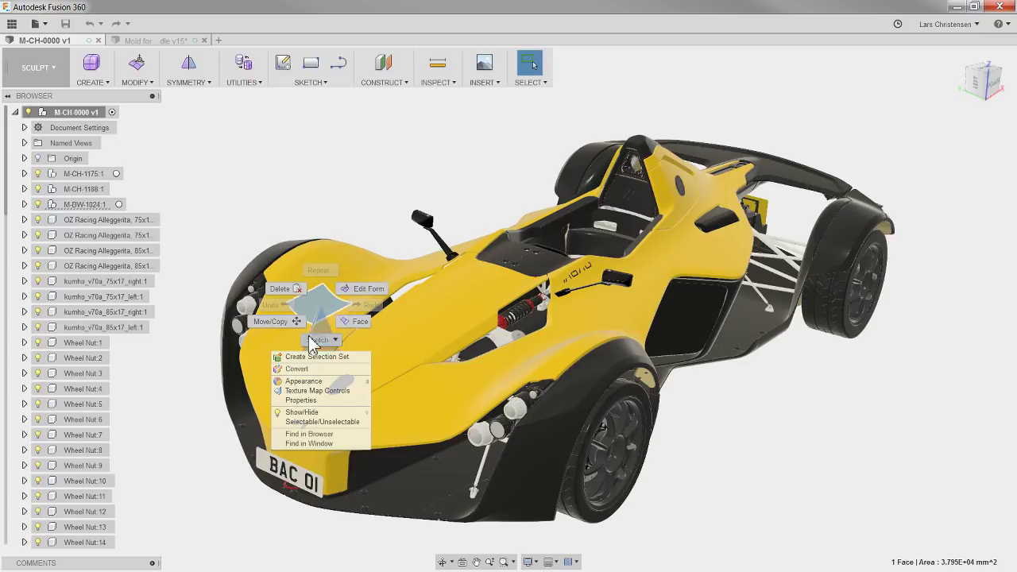
left_click(316, 437)
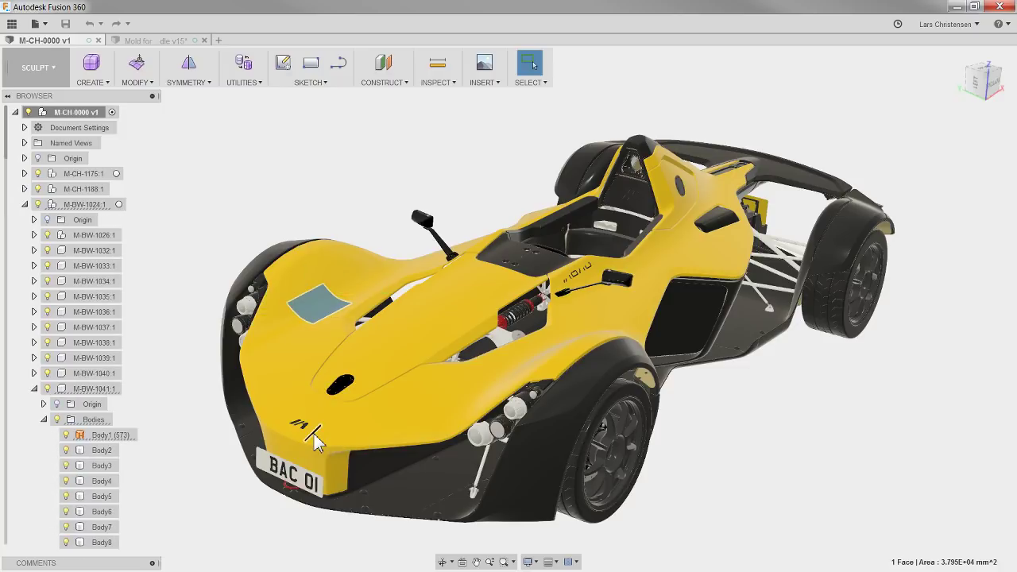
left_click(82, 209)
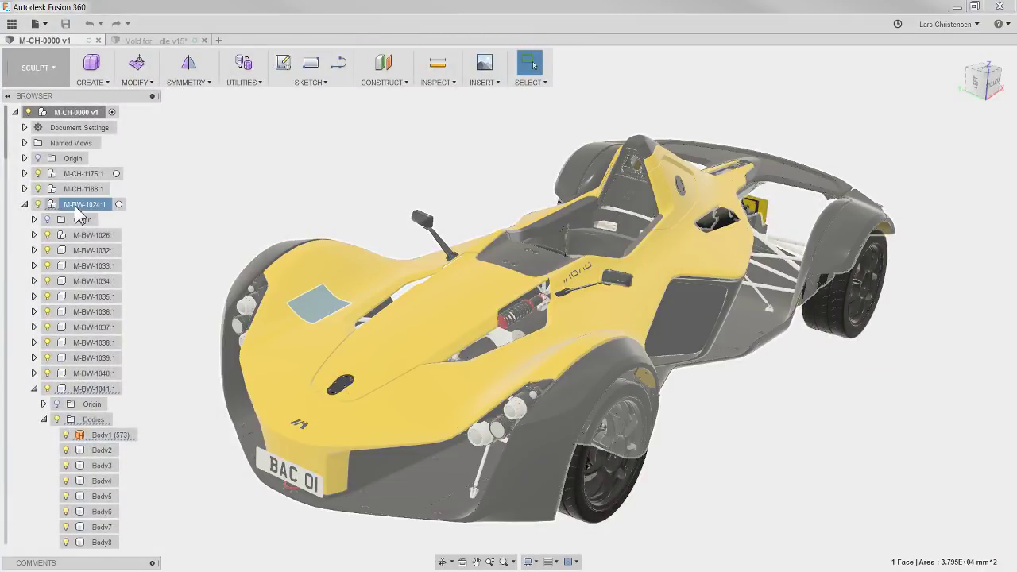
left_click(79, 208)
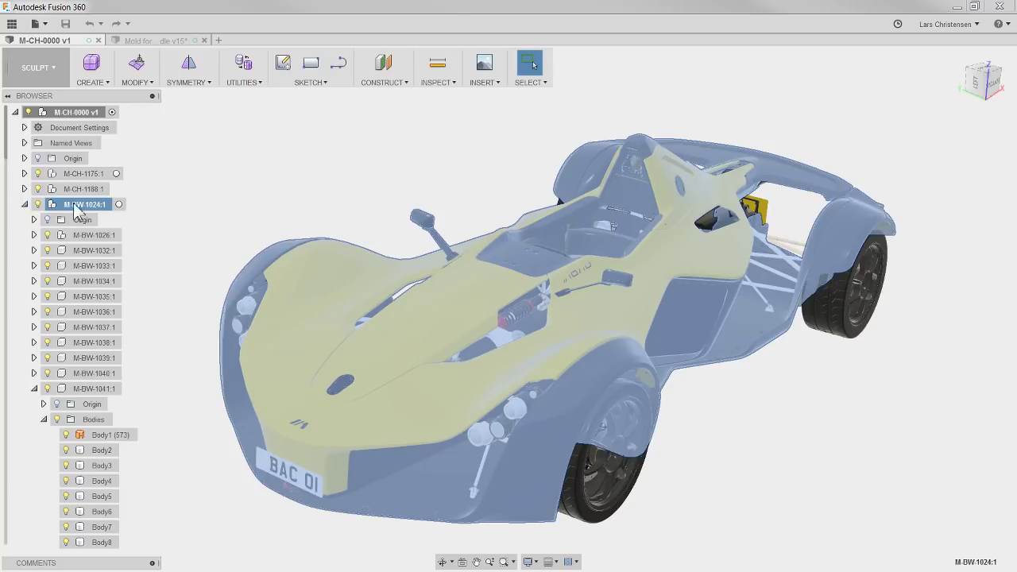
left_click(34, 389)
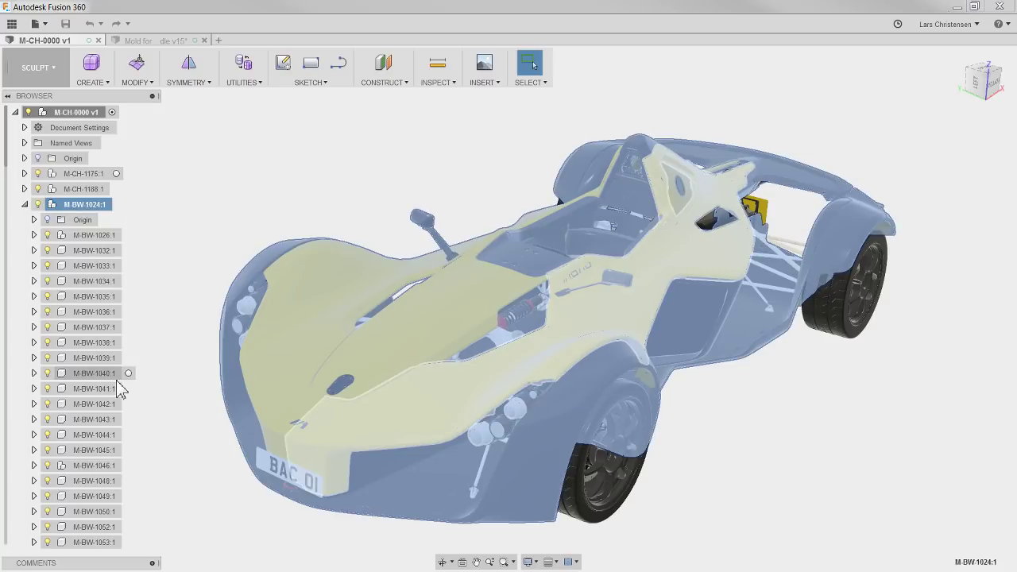
- Hide the M-BW-1024:1 bodywork and collapse its browser node
left_click(37, 204)
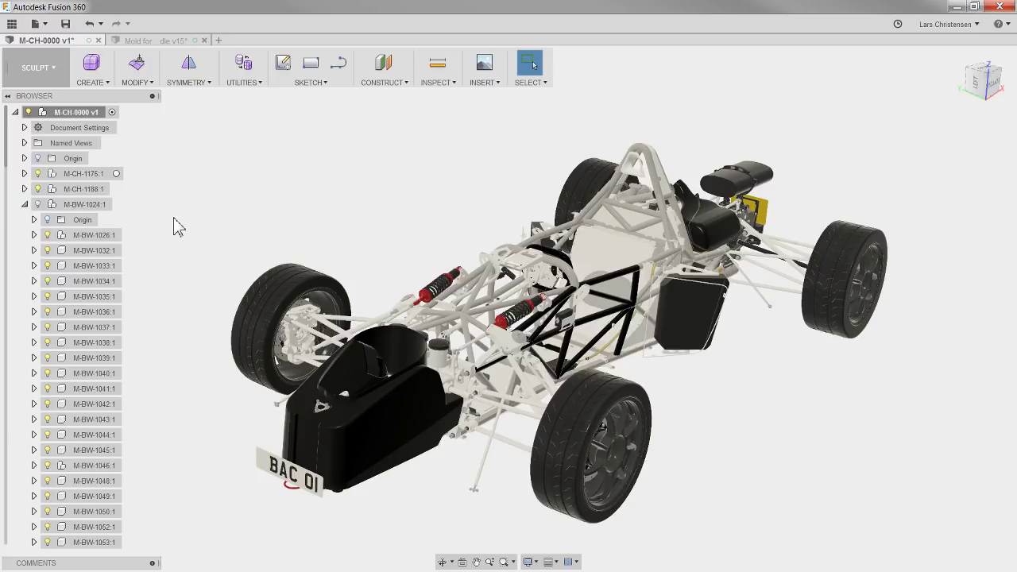
left_click(25, 204)
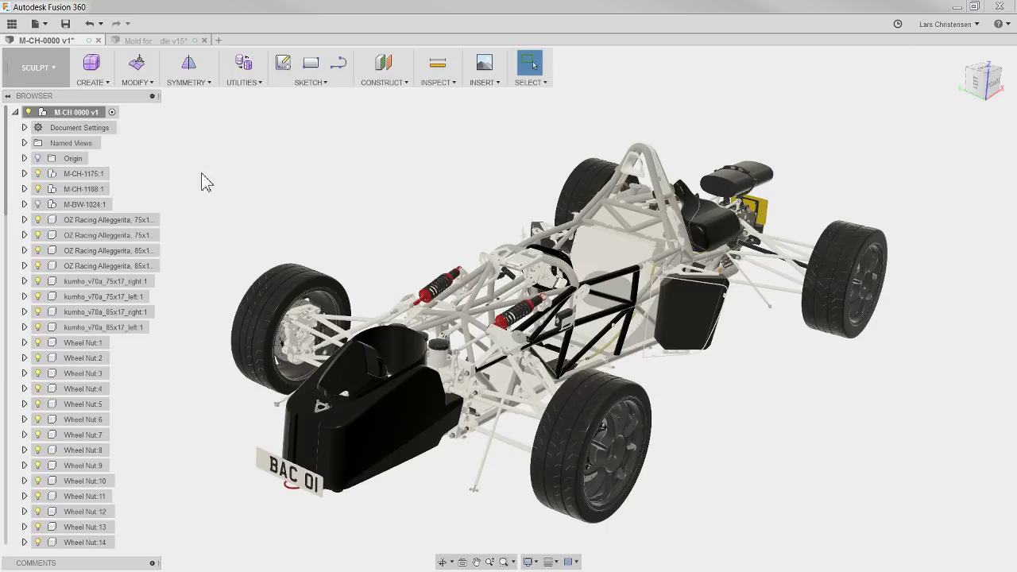
- Select the four OZ Racing rims and four kumho tyres in the browser and hide them
left_click(99, 236)
left_click(93, 251)
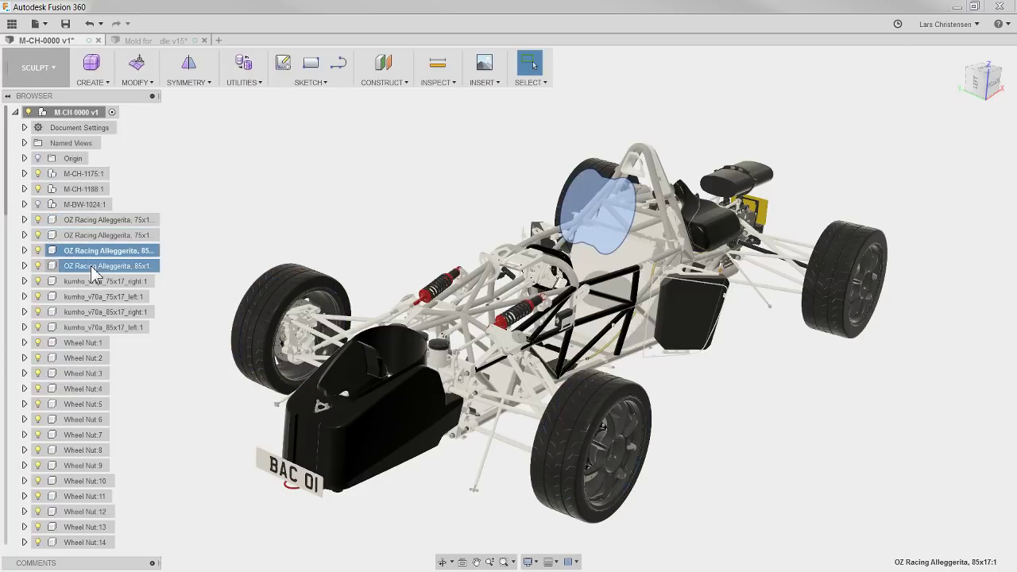
left_click(92, 266)
left_click(92, 282)
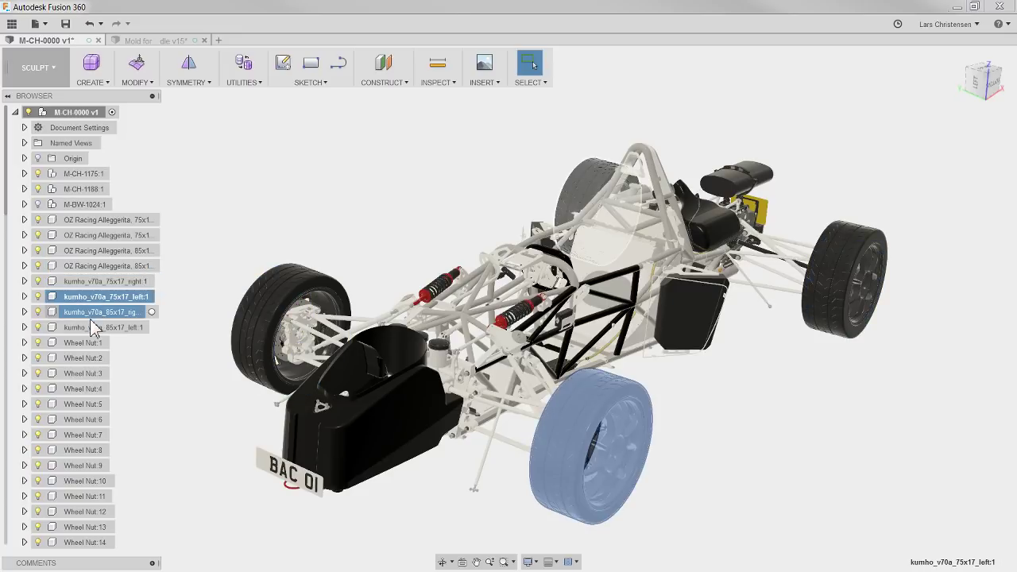
left_click(95, 313)
left_click(166, 297)
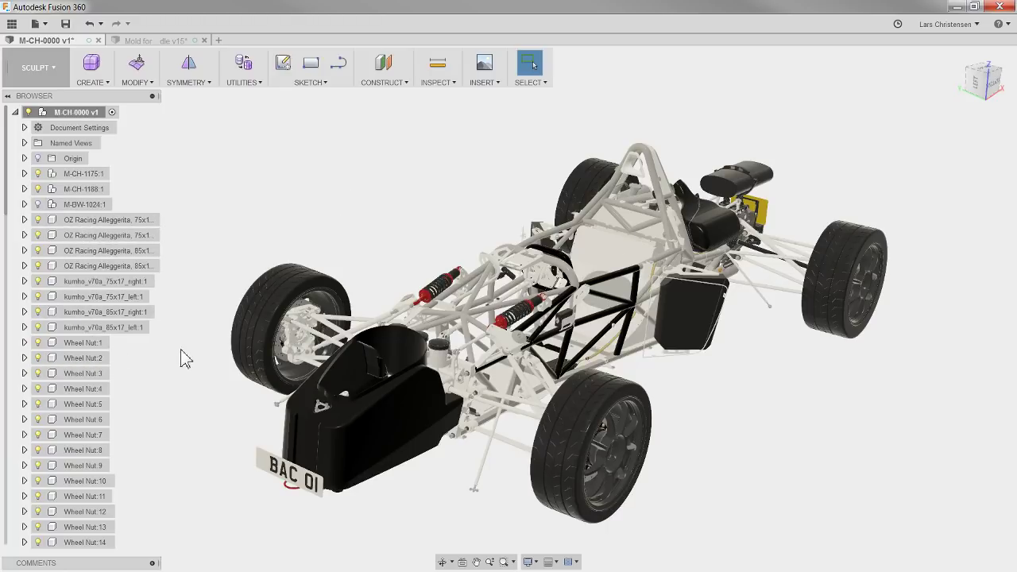
left_click(111, 224)
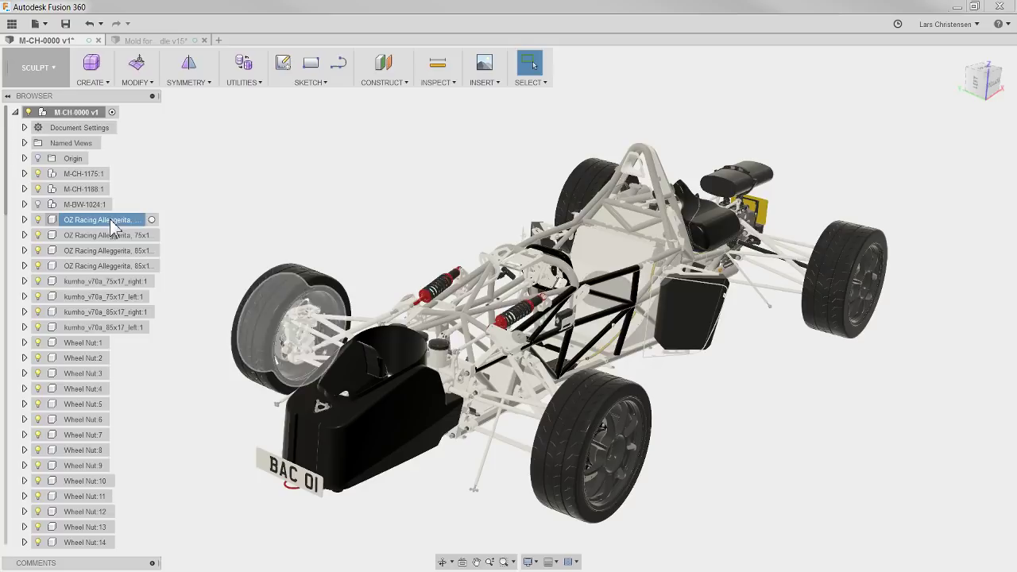
left_click(107, 327, "shift")
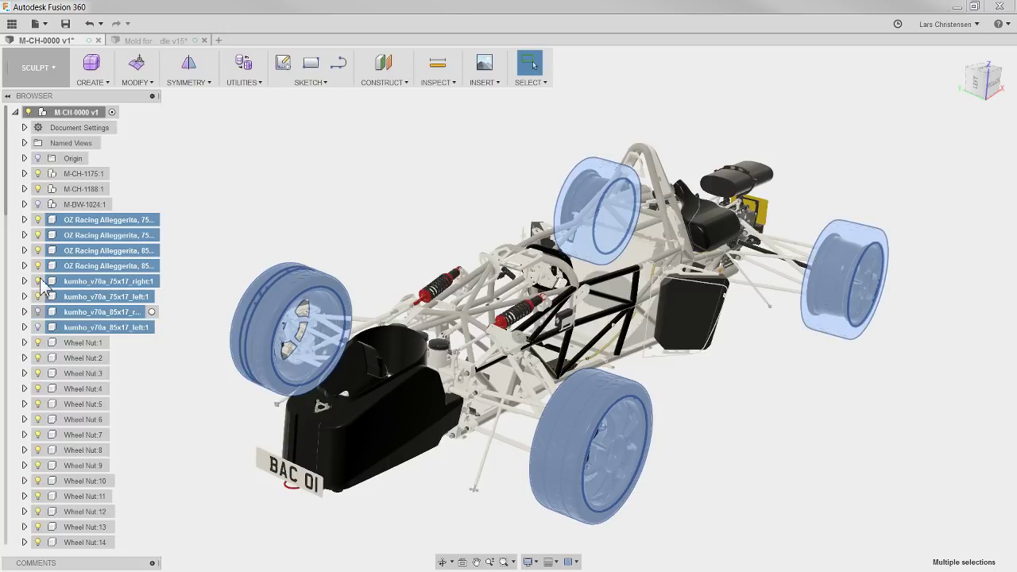
left_click(37, 221)
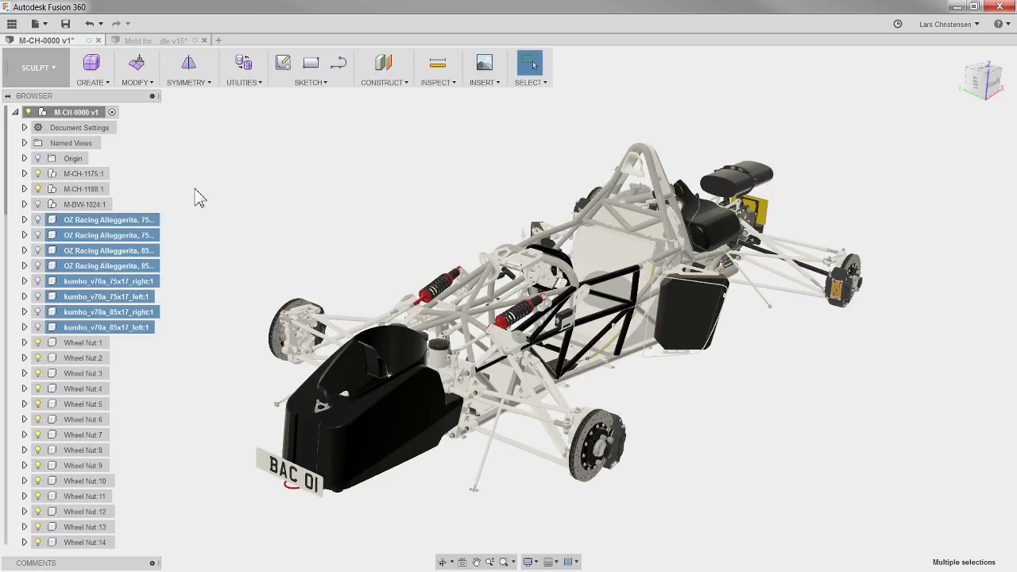
left_click(192, 194)
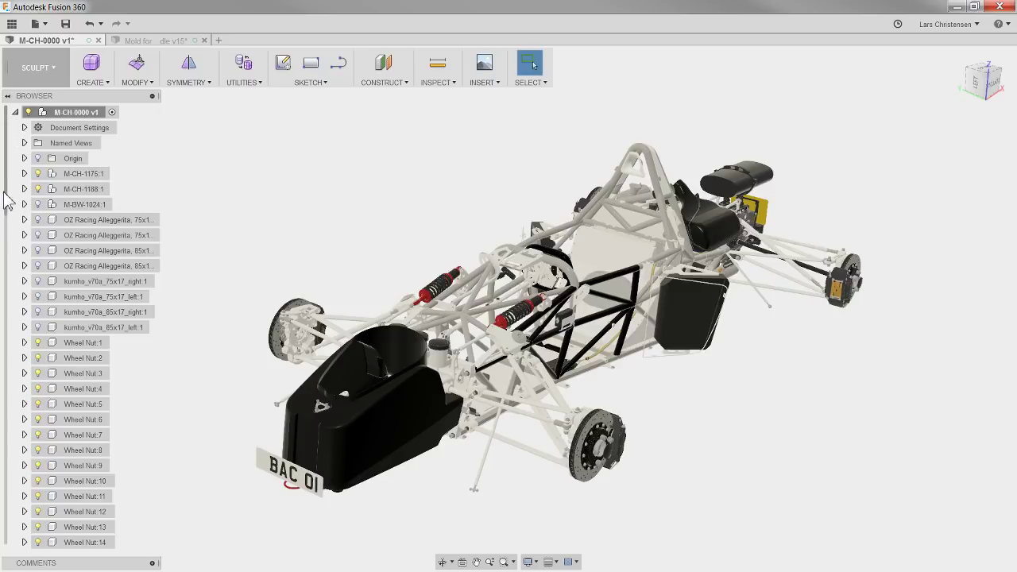
- Select the browser rows from M-BW-1024:1 through kumho_v70a_85x17_left:1
mouse_move(6, 200)
left_mouse_down()
mouse_move(15, 310)
mouse_move(24, 199)
left_mouse_up()
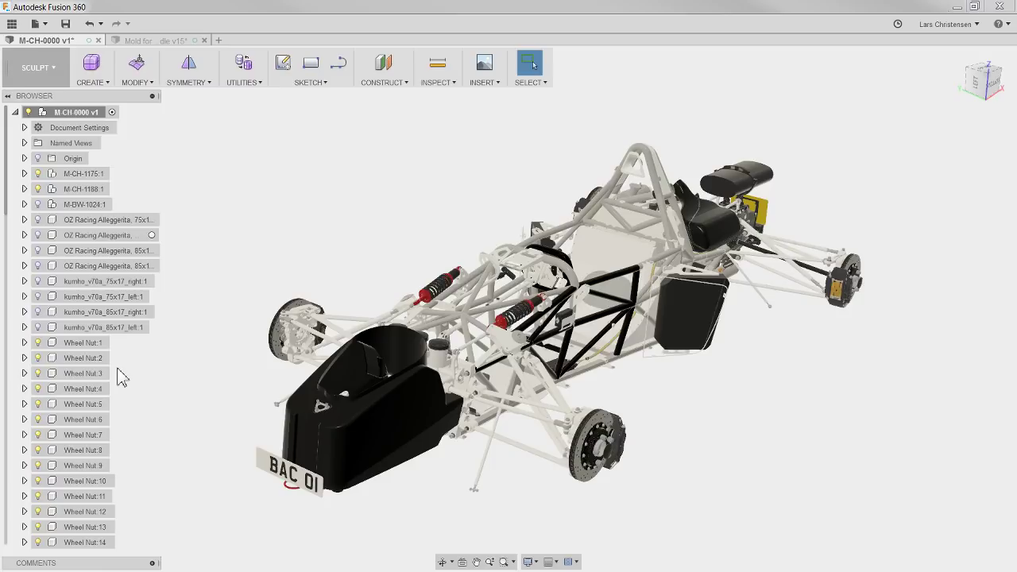
left_click(83, 204)
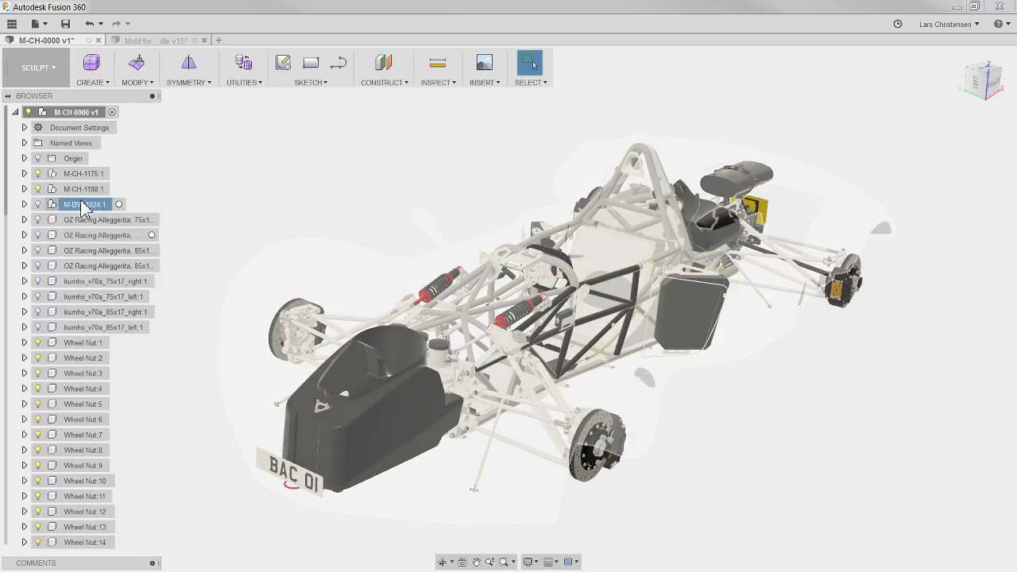
left_click(96, 328, "shift")
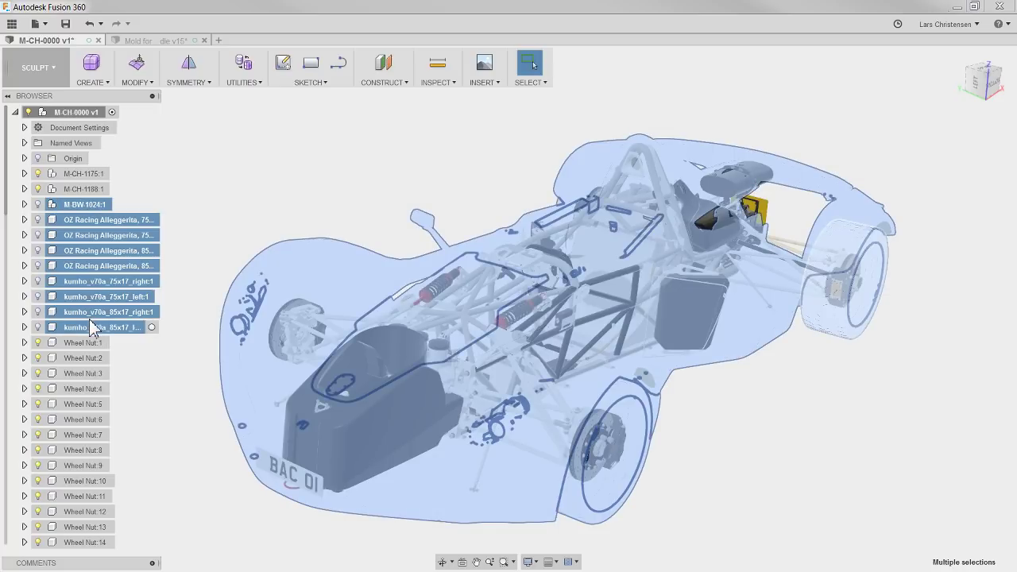
- Save the nine selected components as Selection Set1 and expand the Selection Sets folder
right_click(86, 208)
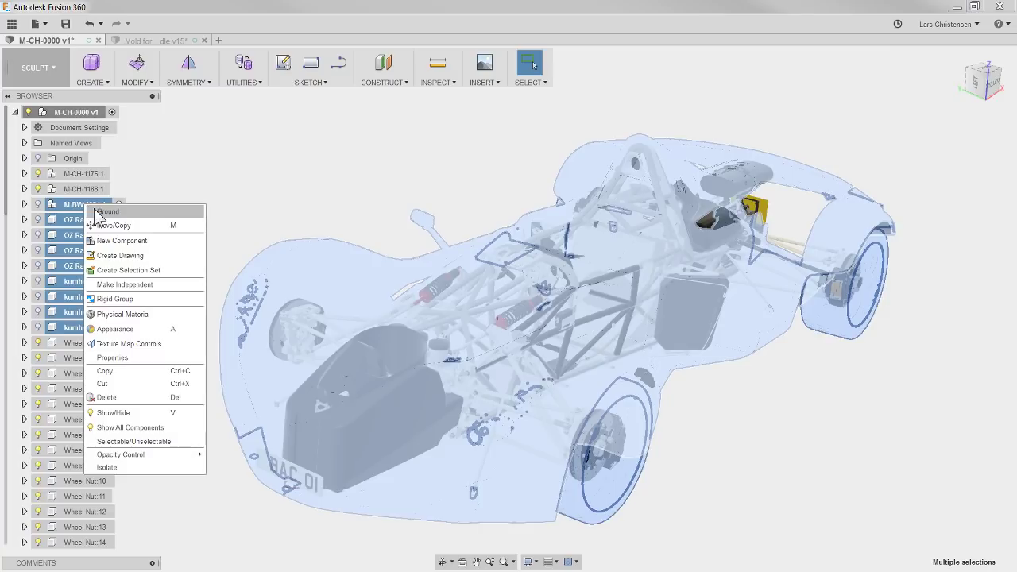
left_click(128, 270)
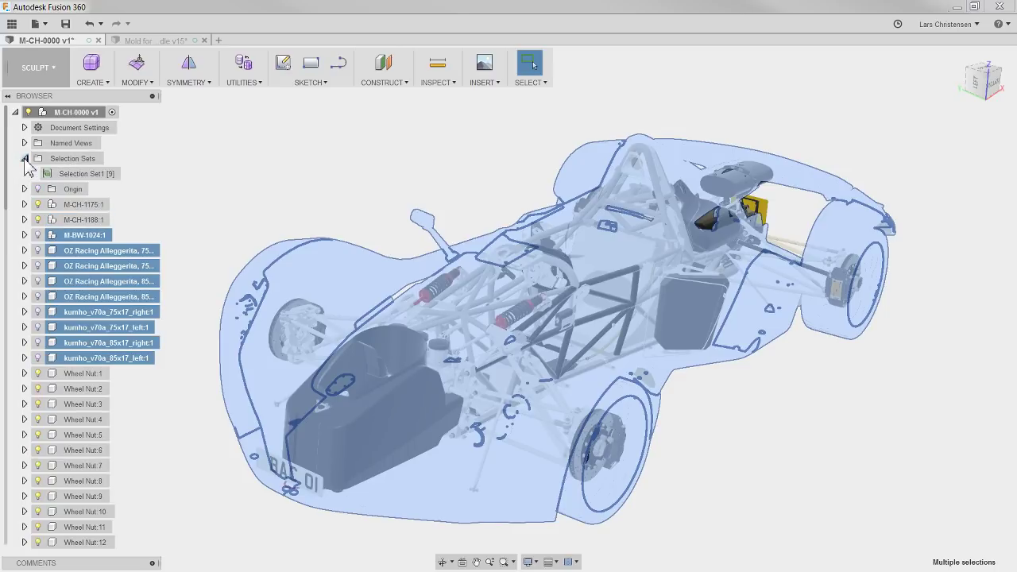
left_click(24, 158)
left_click(219, 178)
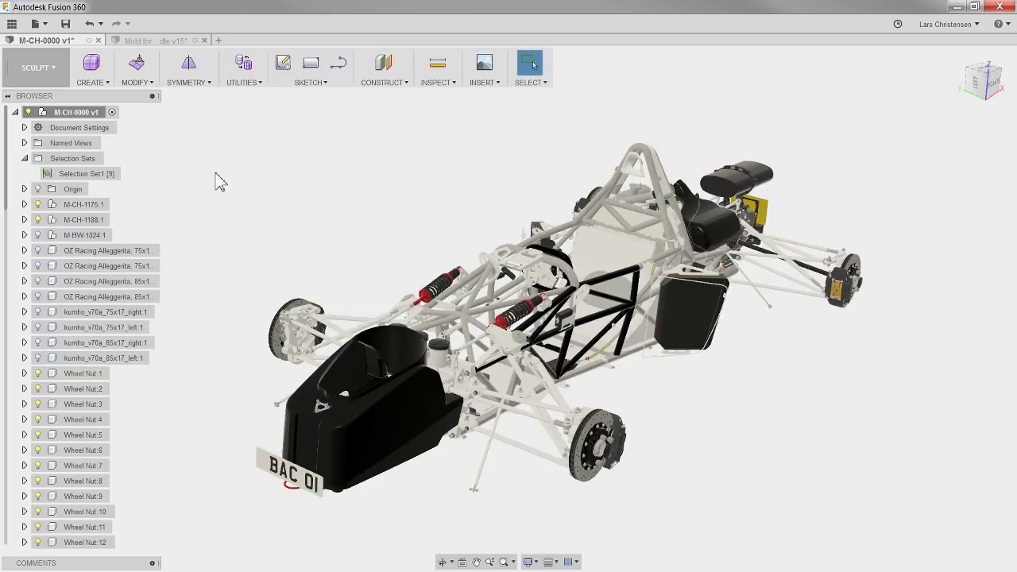
- Select all nine components stored in Selection Set1, then clear the selection
left_click(89, 176)
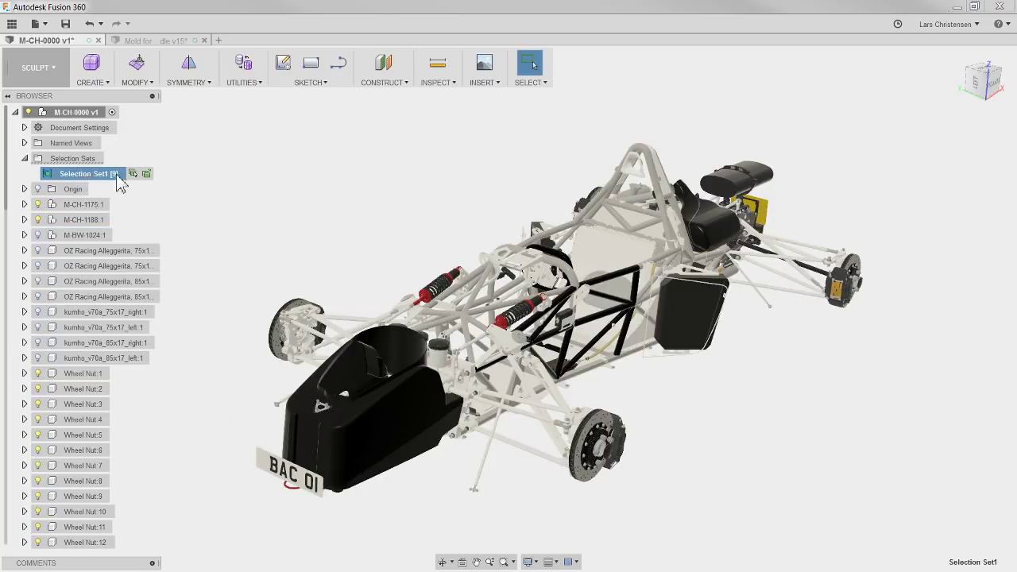
left_click(133, 174)
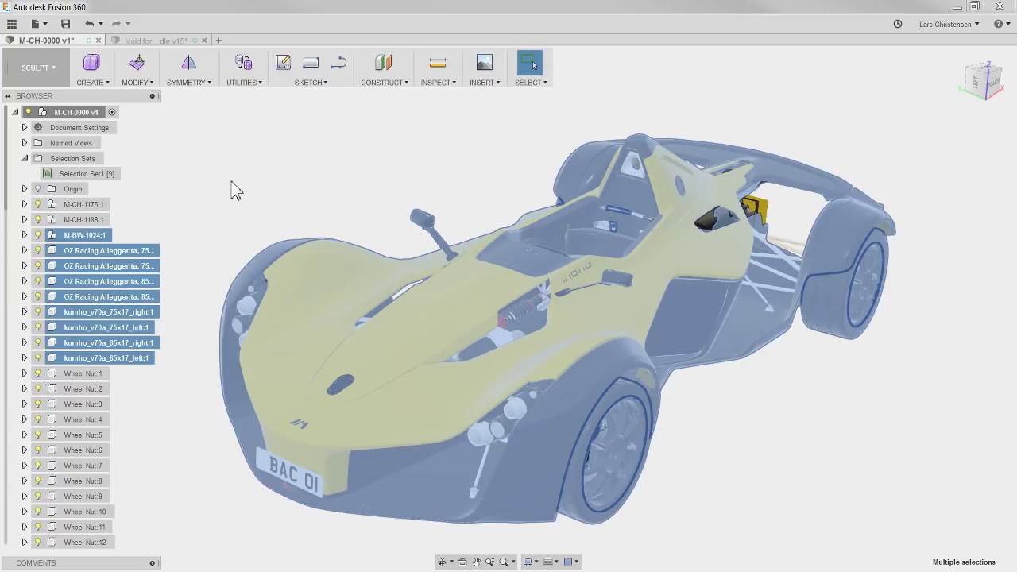
key("Escape")
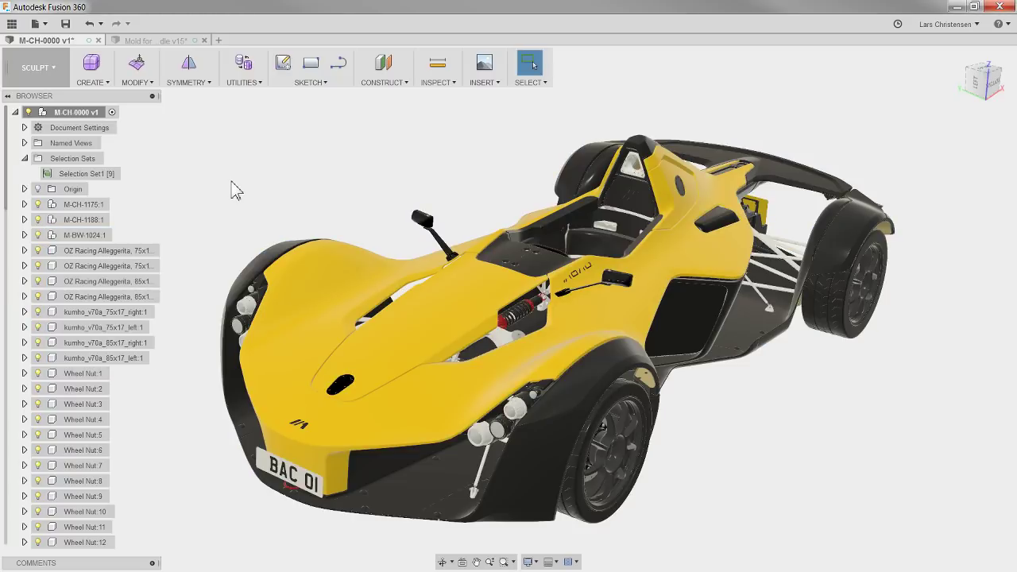
- Rename Selection Set1 to 'Body and Tires'
left_click(77, 179)
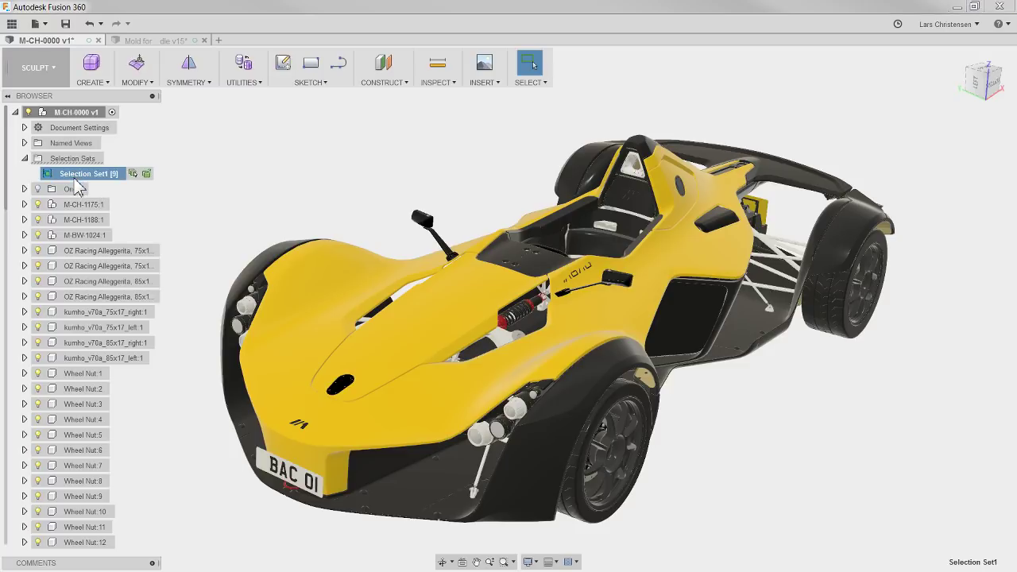
double_click(75, 178)
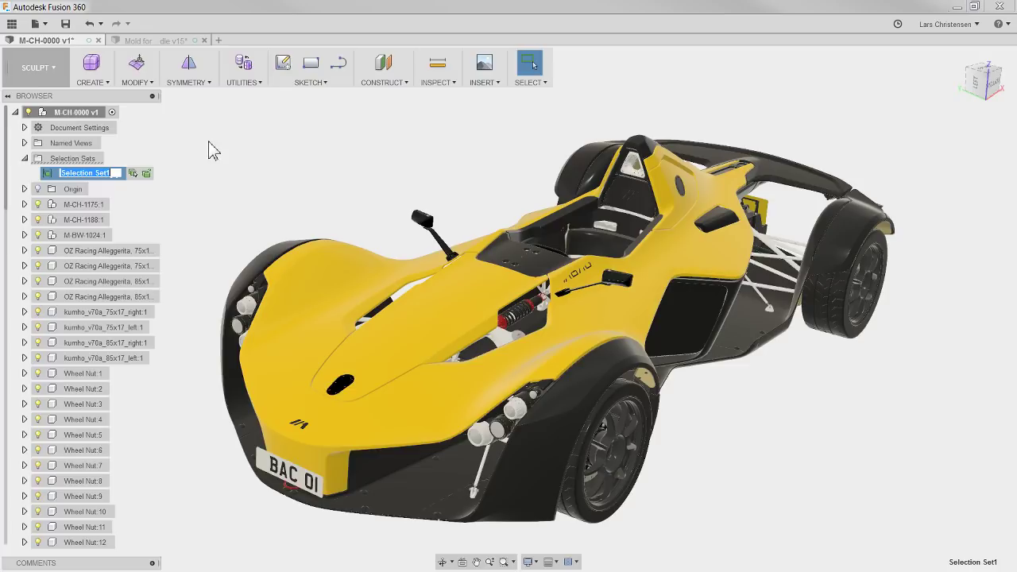
type("Body and Tires")
key("Escape")
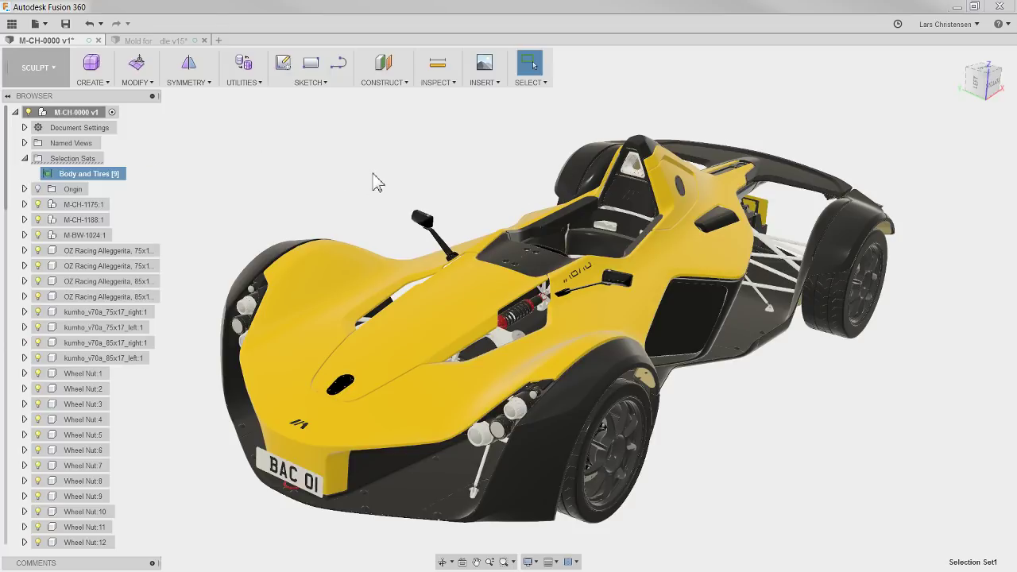
- Select the nine Body and Tires components and hide them with V, leaving the bare chassis
left_click_drag(8, 177, 26, 162)
left_click(135, 175)
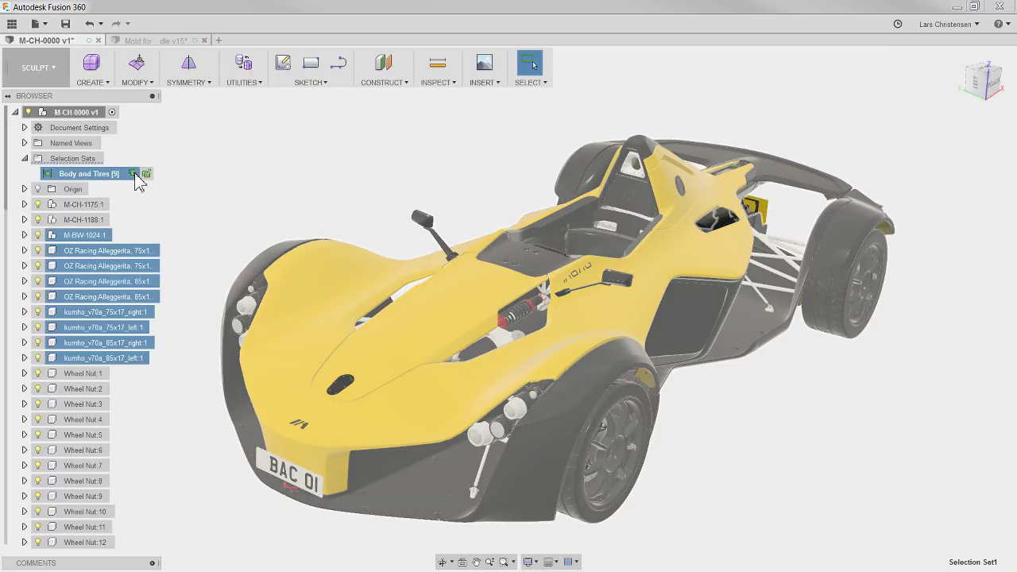
left_click(135, 175)
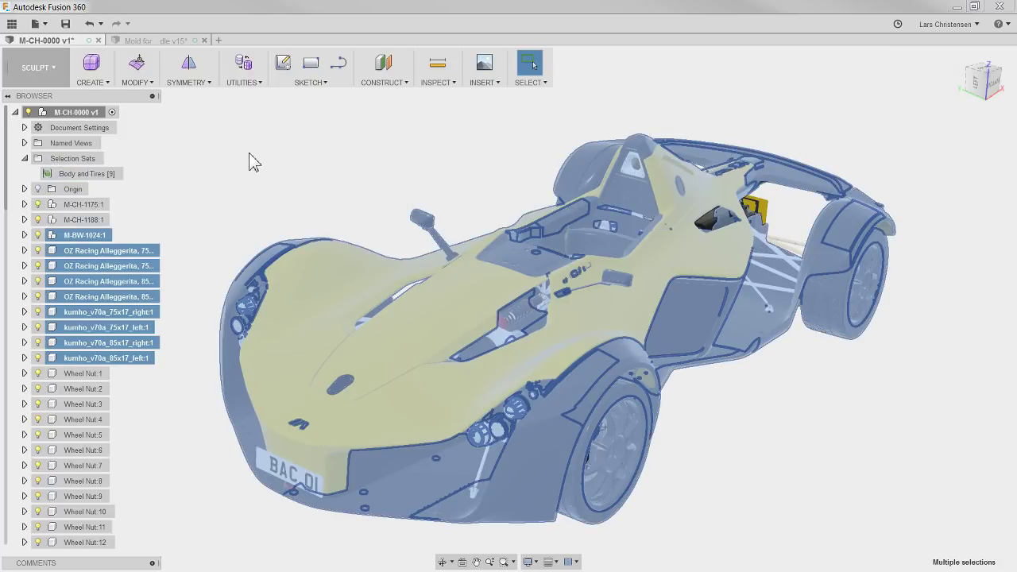
key("v")
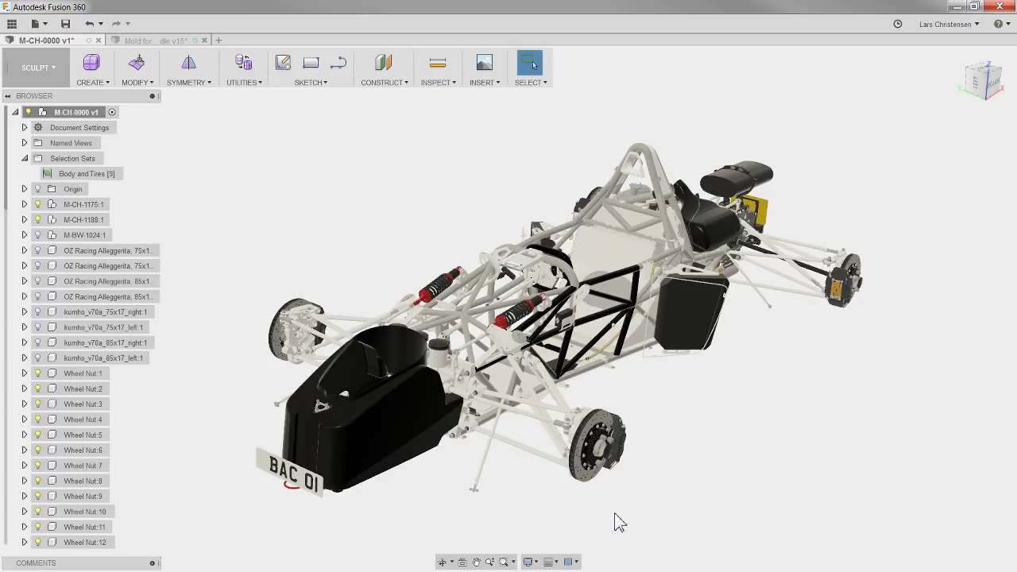
- Orbit and zoom in on the front brake disc and hub, then pick the hub cap face
middle_click_drag(619, 522, 224, 387, "shift")
scroll(279, 320, "up", 6)
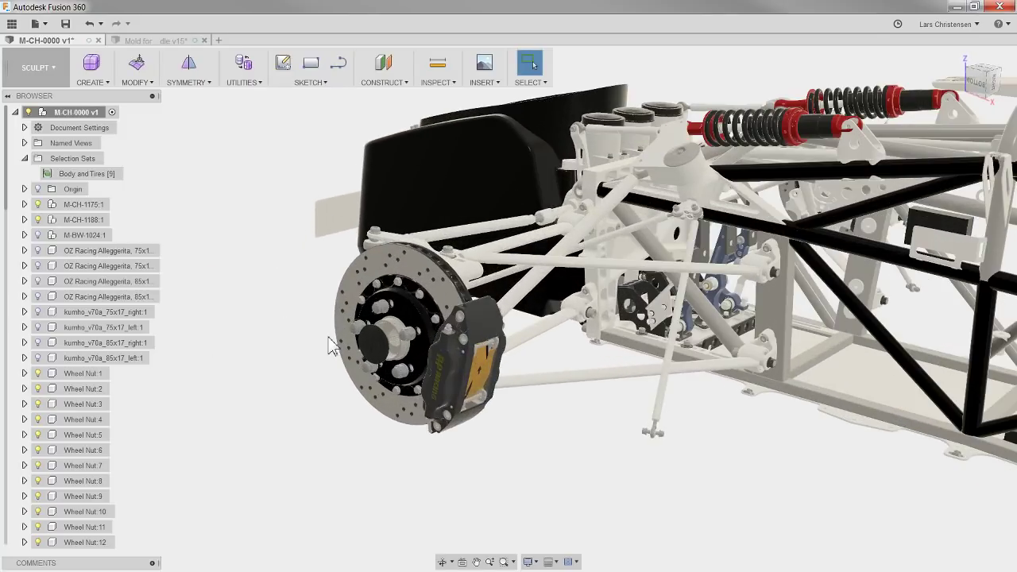
scroll(341, 353, "up", 2)
scroll(343, 393, "up", 3)
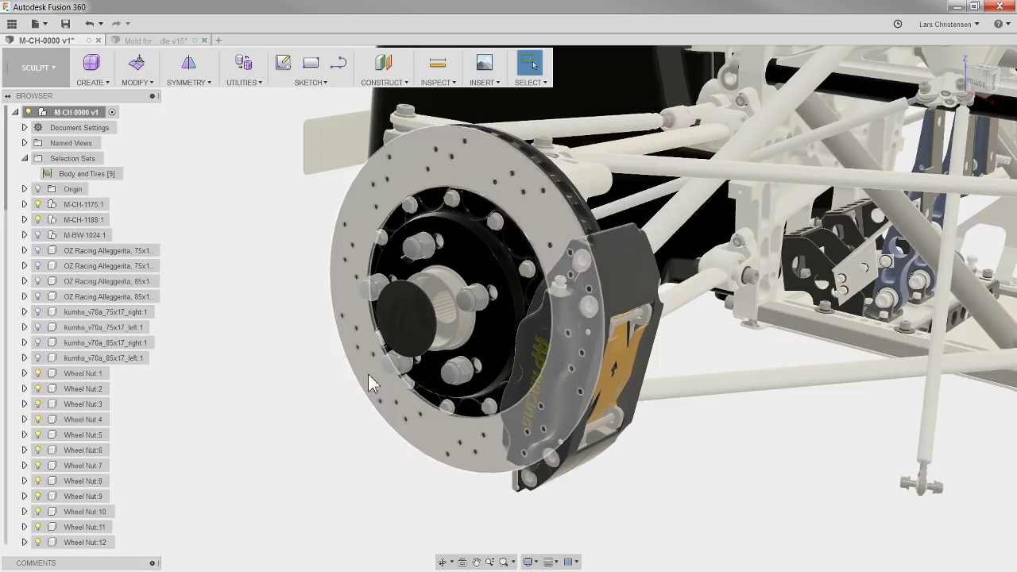
left_click(407, 354)
- Trace the hub cap face to component M-BW-1075:2 with Find in Browser, then collapse it
right_click(410, 344)
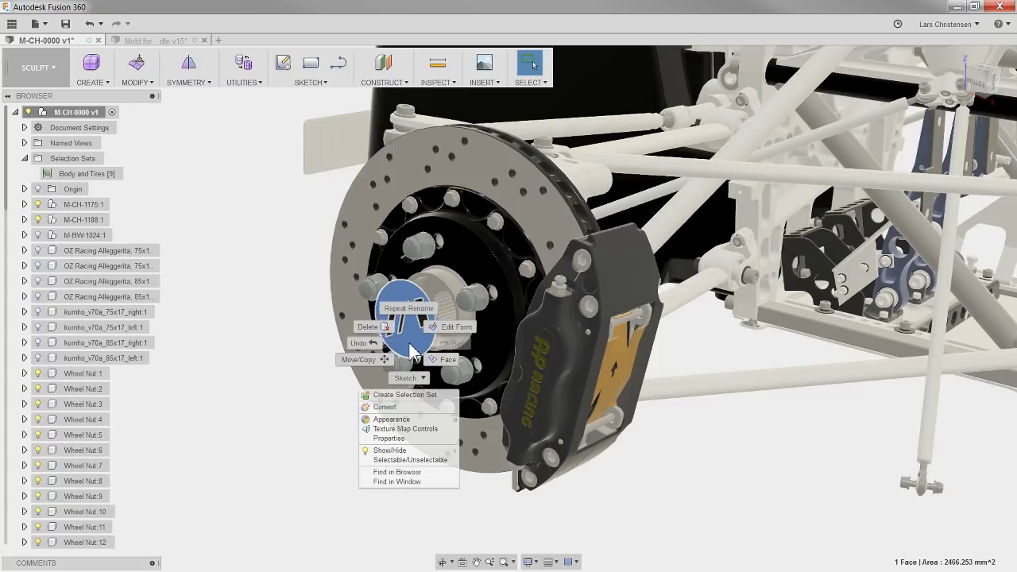
left_click(386, 473)
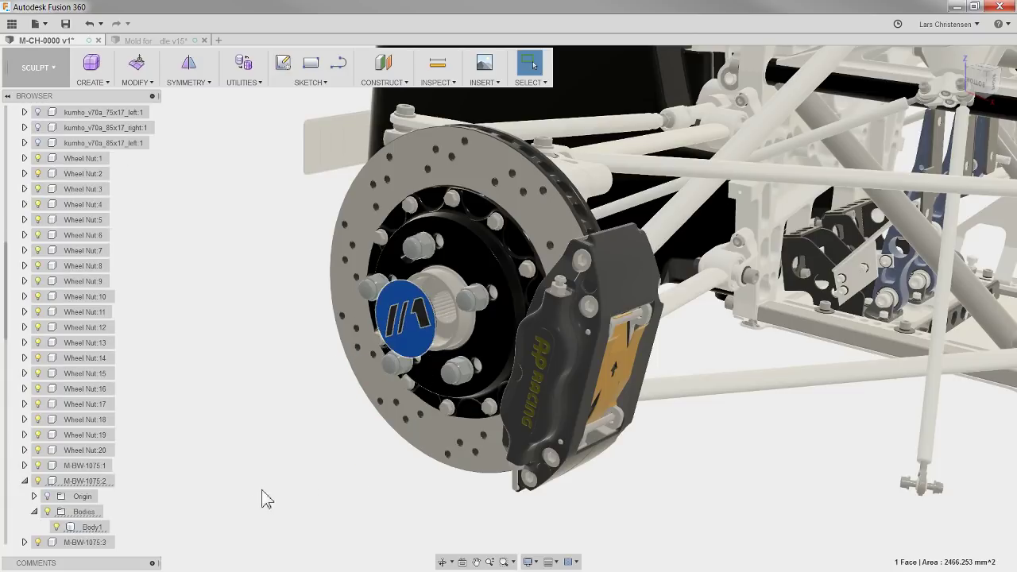
left_click(83, 482)
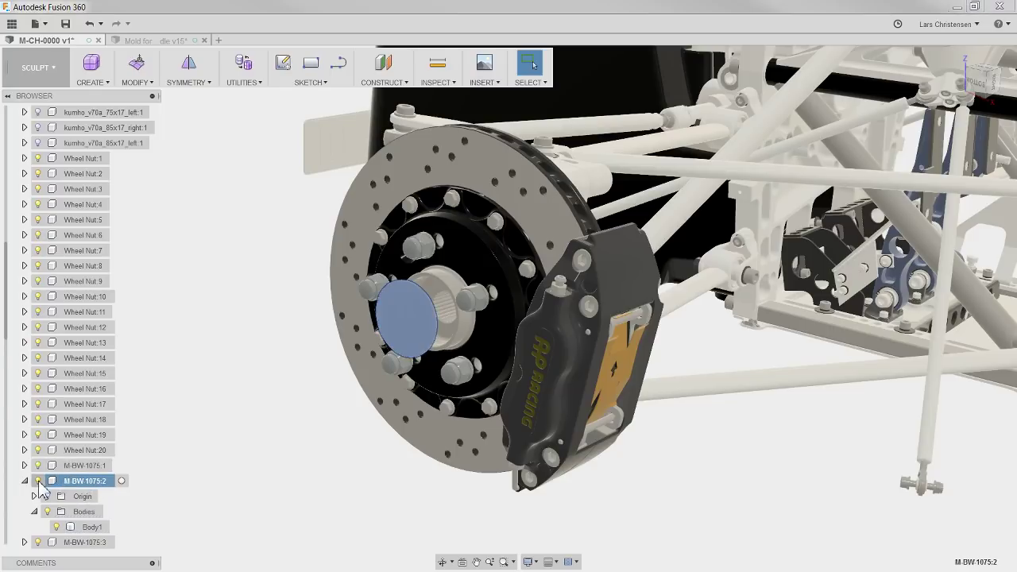
left_click(24, 482)
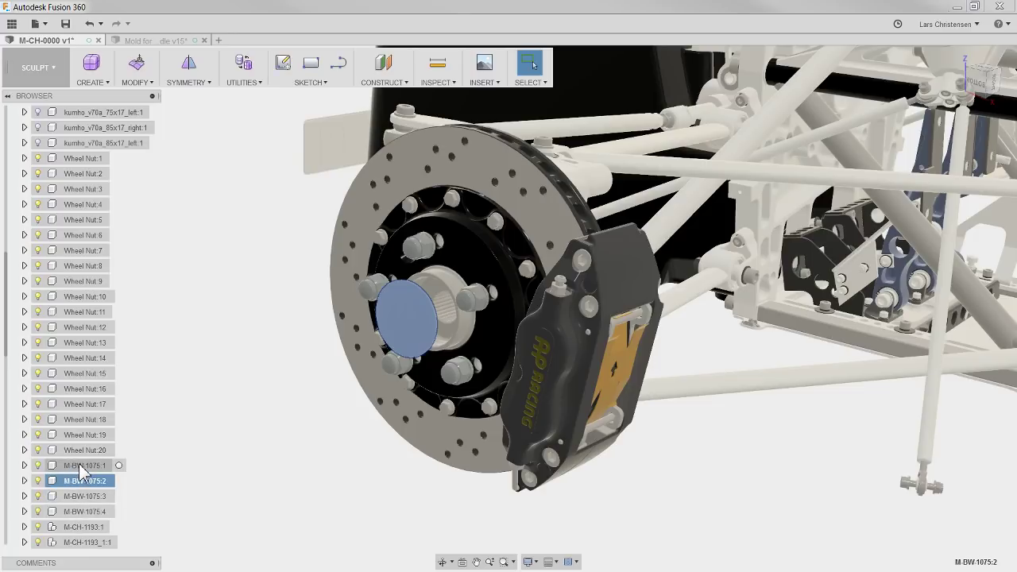
- Add hub caps M-BW-1075:1 to 4 to the Body and Tires set, bringing it to 13 components
left_click(82, 467)
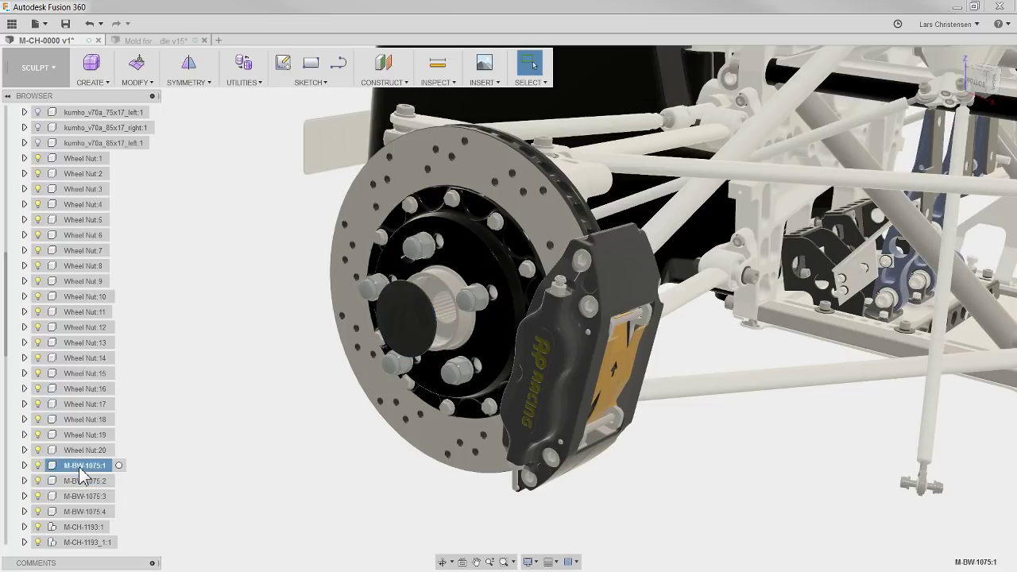
left_click(84, 511, "shift")
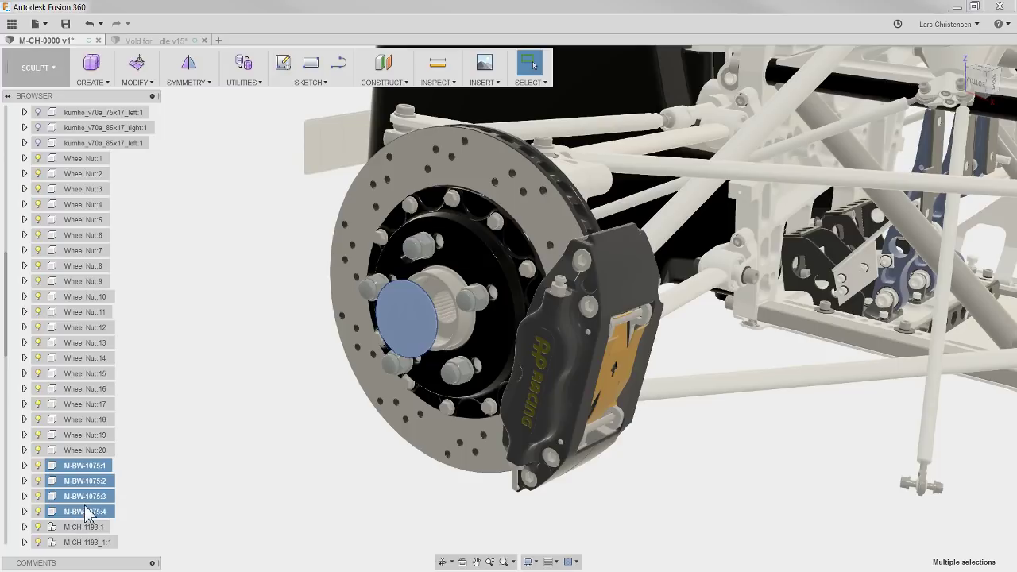
scroll(82, 500, "up", 2)
scroll(80, 445, "up", 2)
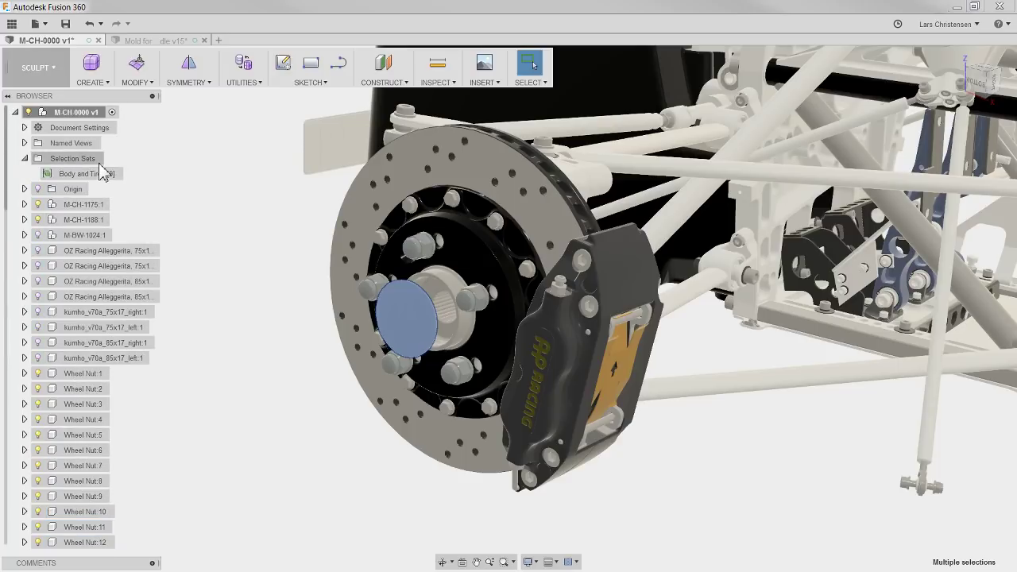
mouse_move(133, 181)
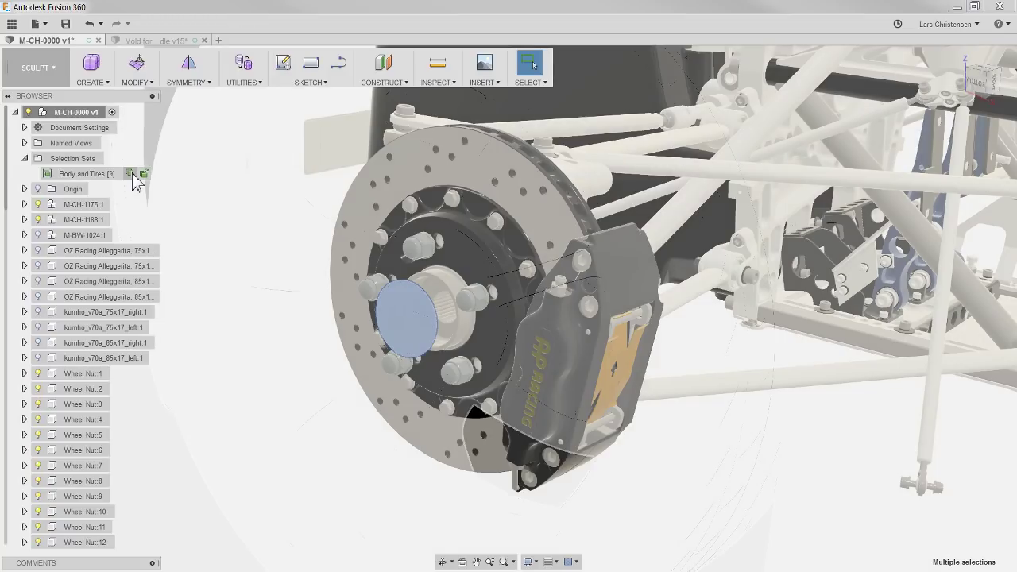
left_click(132, 175)
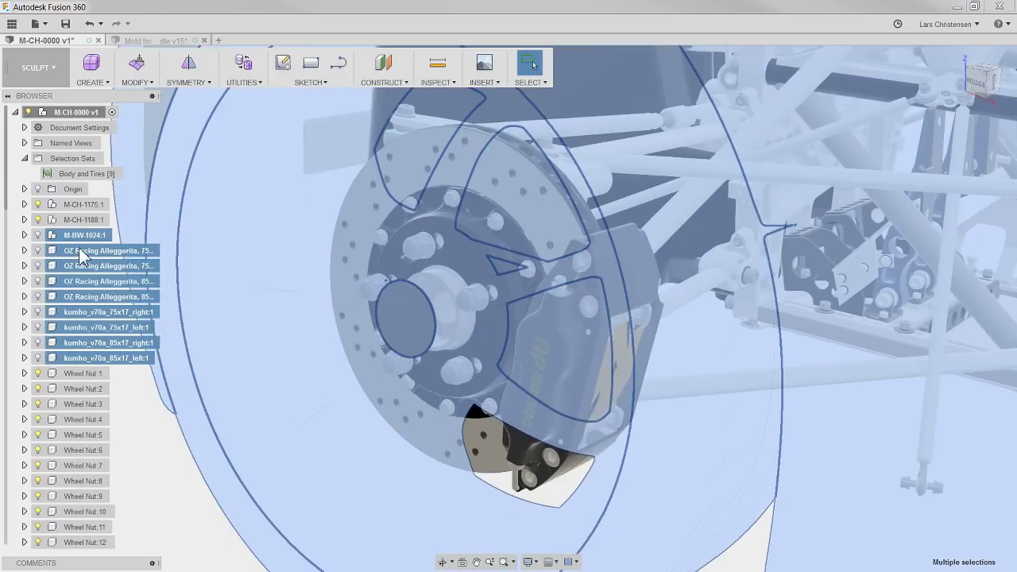
scroll(76, 354, "down", 6)
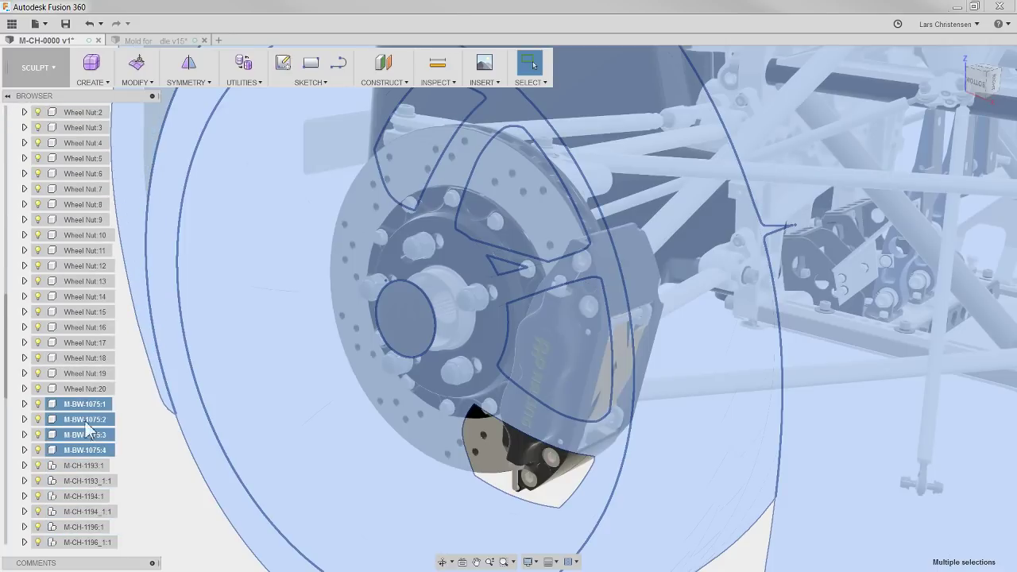
scroll(76, 373, "up", 2)
scroll(75, 373, "up", 4)
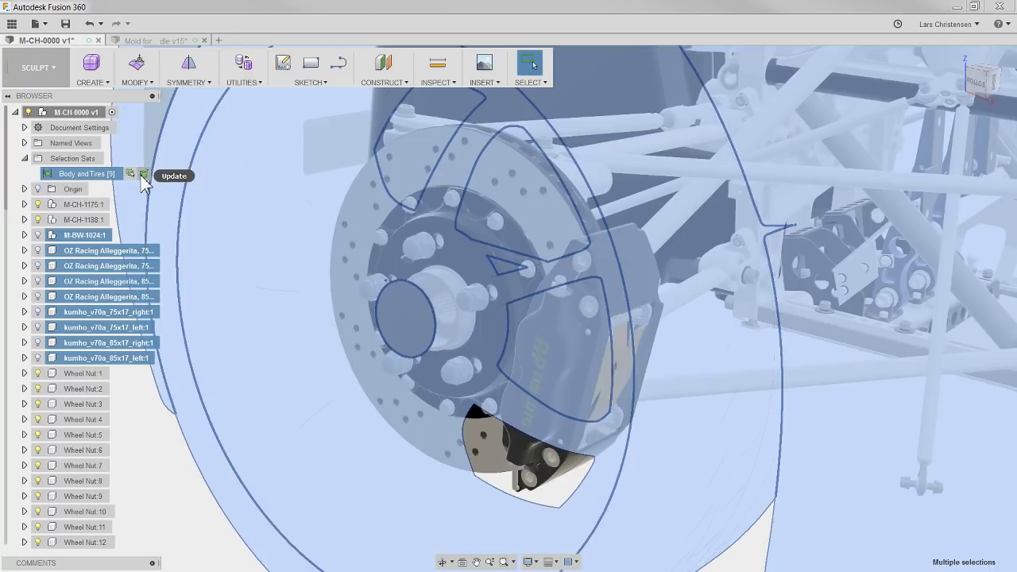
left_click(144, 174)
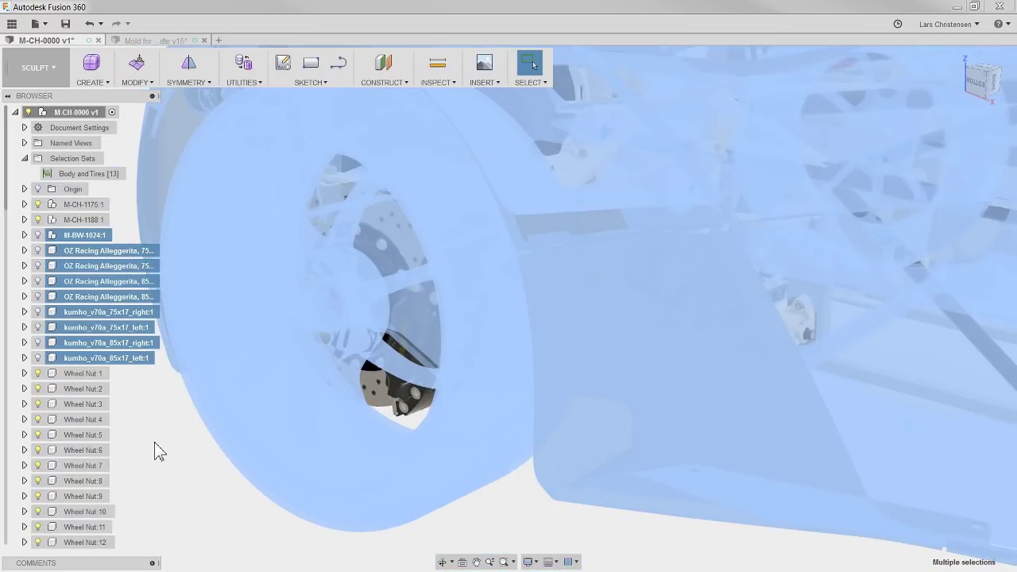
- Clear the selection and zoom out to the whole bare tube-frame chassis
left_click(192, 421)
scroll(204, 444, "down", 5)
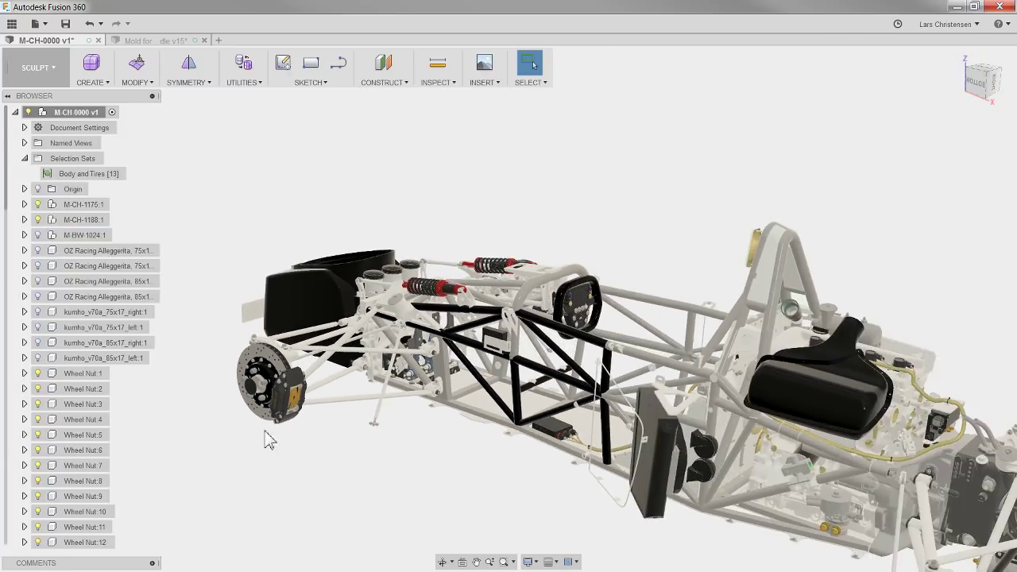
middle_click_drag(516, 470, 606, 357, "shift")
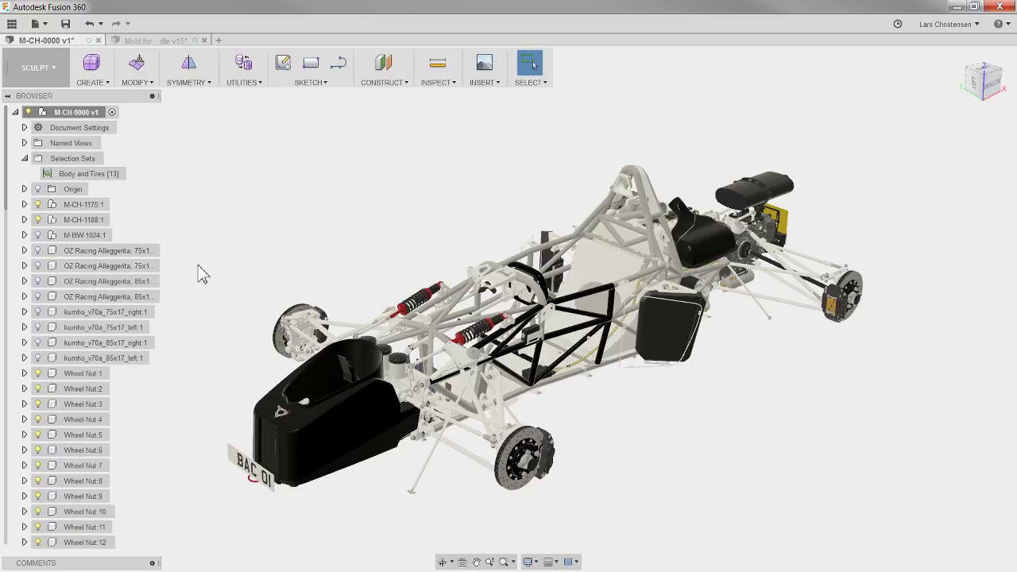
- Orbit and zoom in close on the black cockpit frame tubes and front suspension
middle_click_drag(203, 274, 464, 374, "shift")
scroll(461, 358, "up", 3)
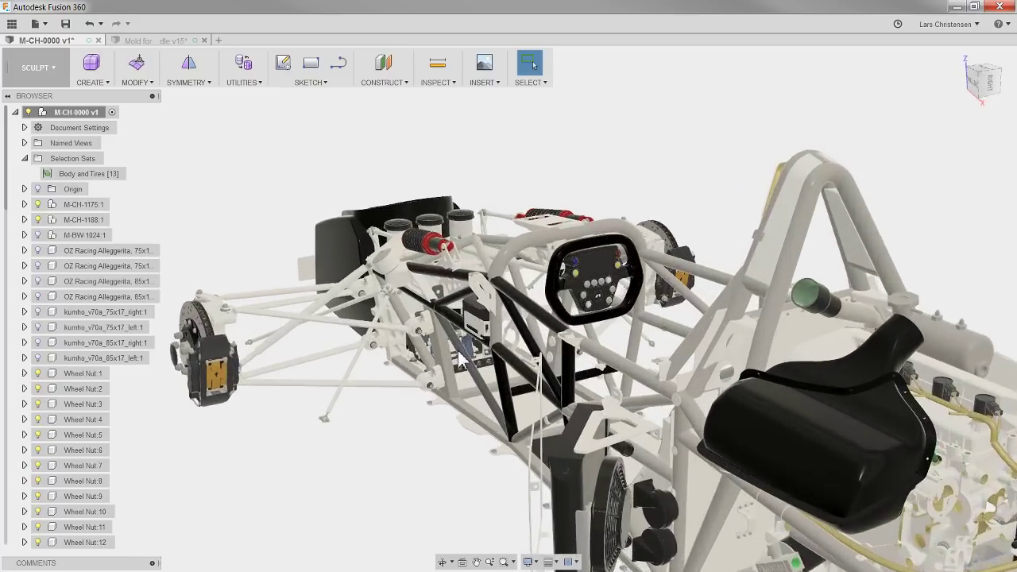
scroll(461, 358, "up", 5)
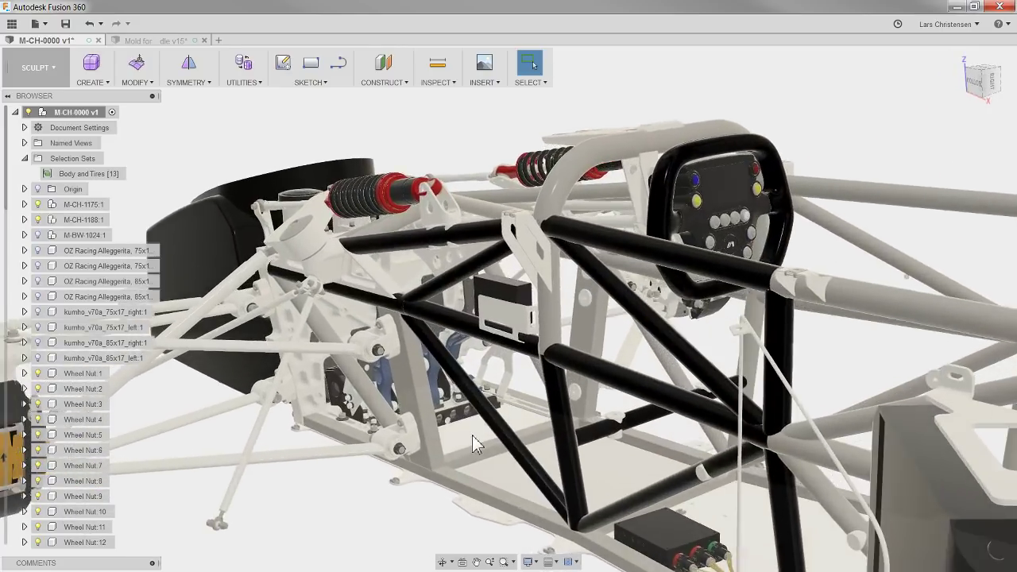
middle_click_drag(471, 443, 552, 467, "shift")
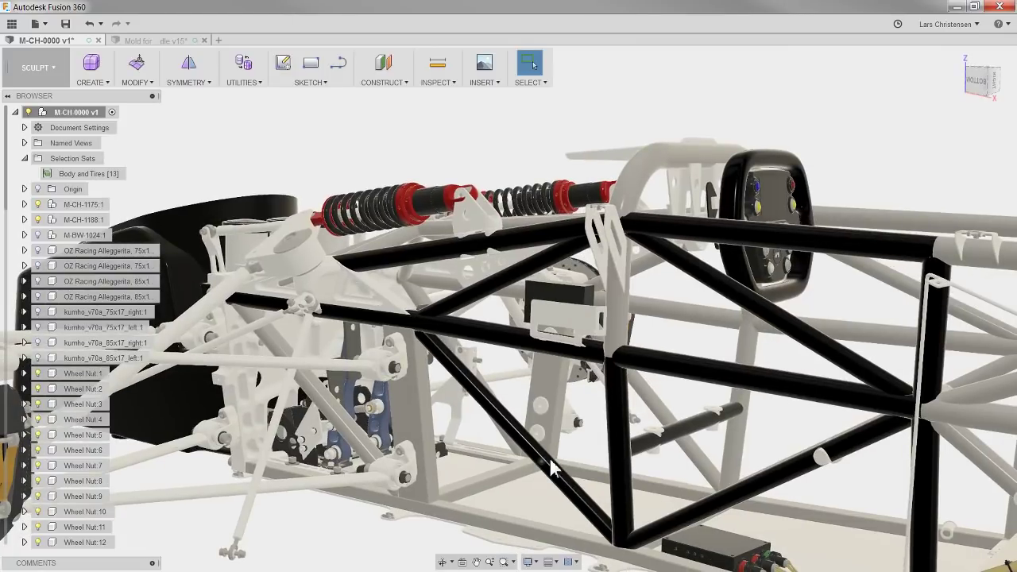
middle_click_drag(552, 469, 441, 453, "shift")
scroll(493, 477, "up", 5)
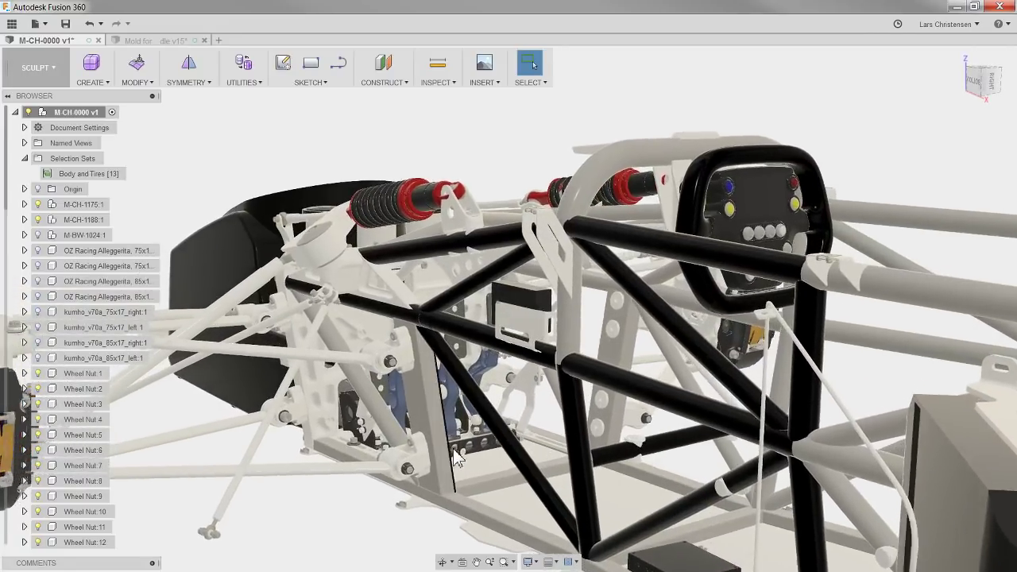
scroll(492, 477, "up", 4)
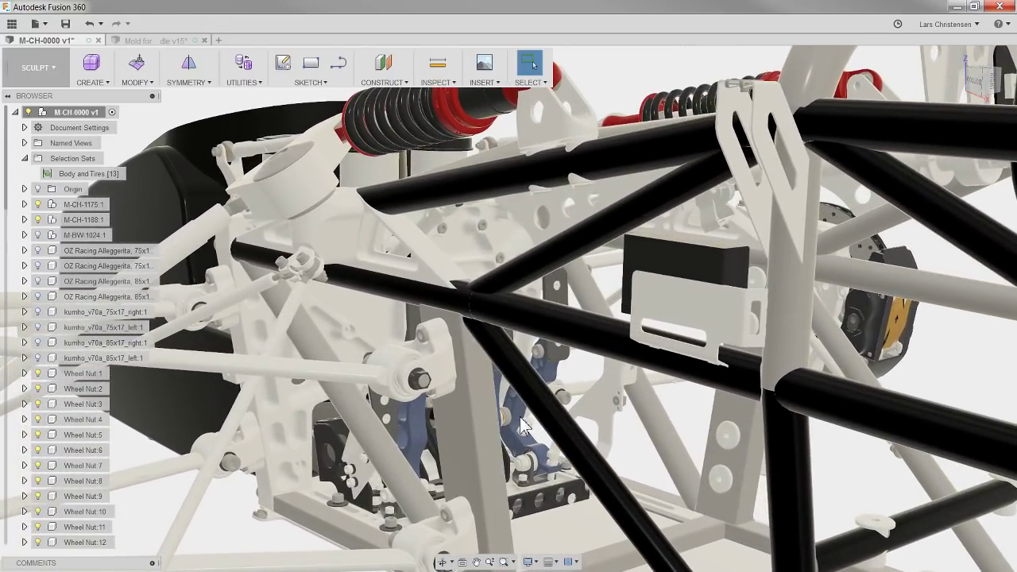
- Locate the blue bracket's component M-CH-1146:1 in the browser with Find in Browser
right_click(556, 354)
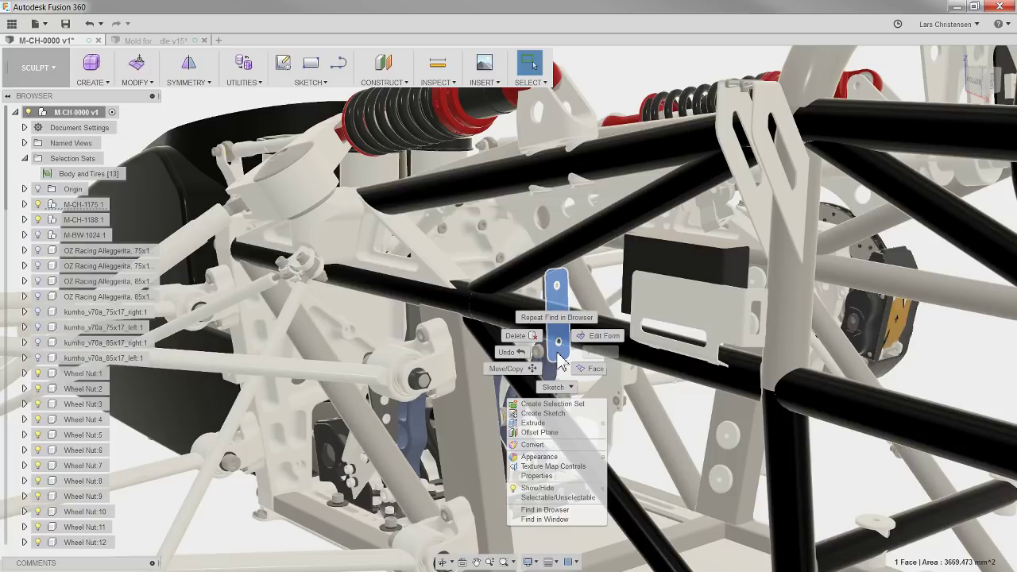
left_click(545, 509)
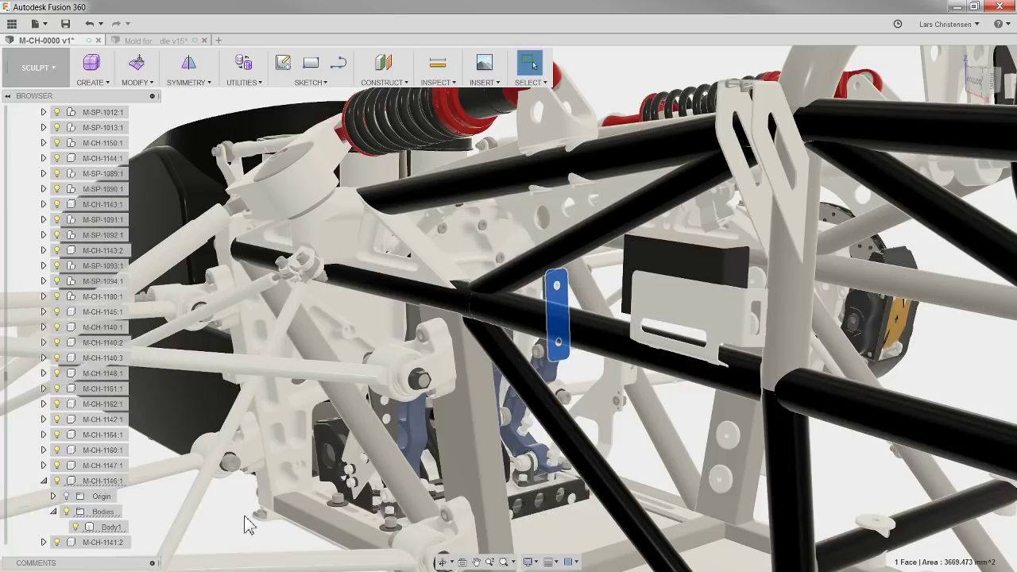
left_click(97, 483)
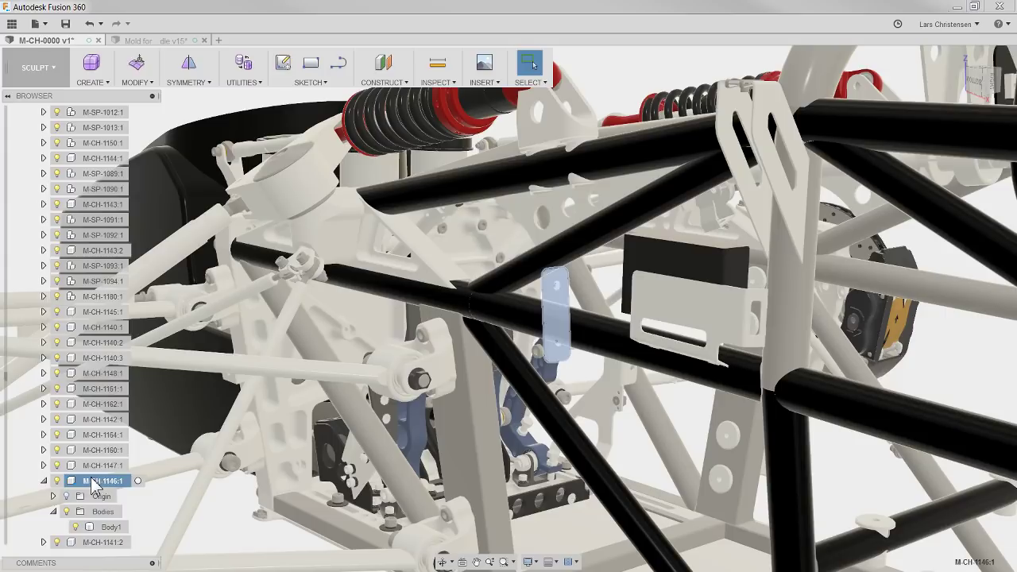
- Select the pedal assembly component M-CH-1178:1 higher up in the browser tree
scroll(88, 452, "up", 5)
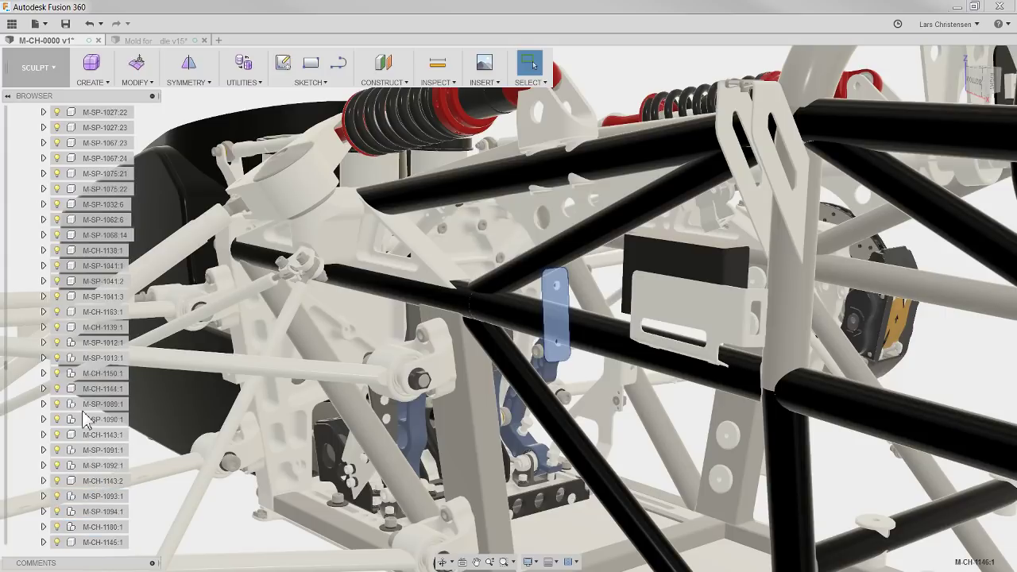
scroll(84, 417, "up", 9)
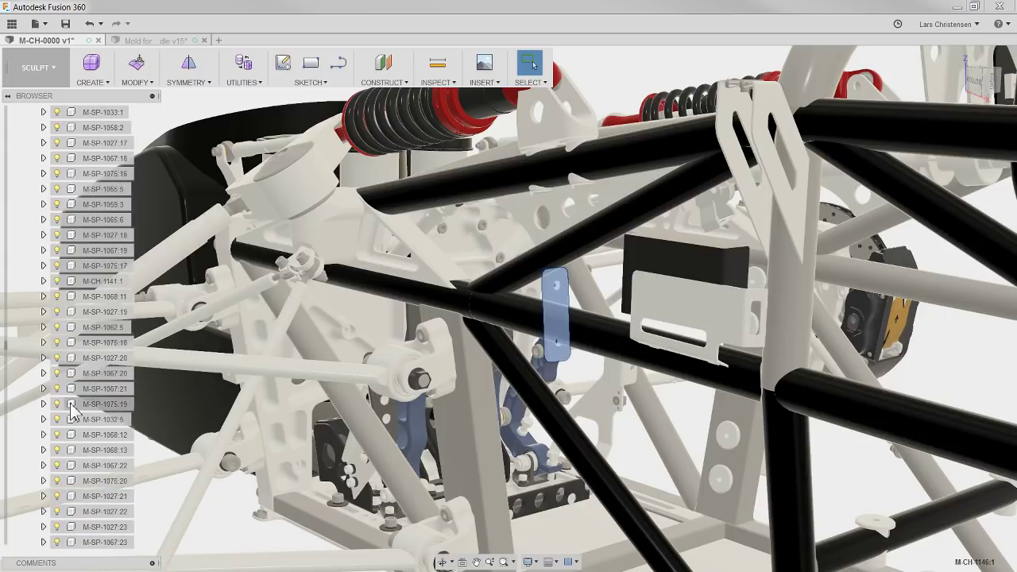
scroll(79, 402, "up", 5)
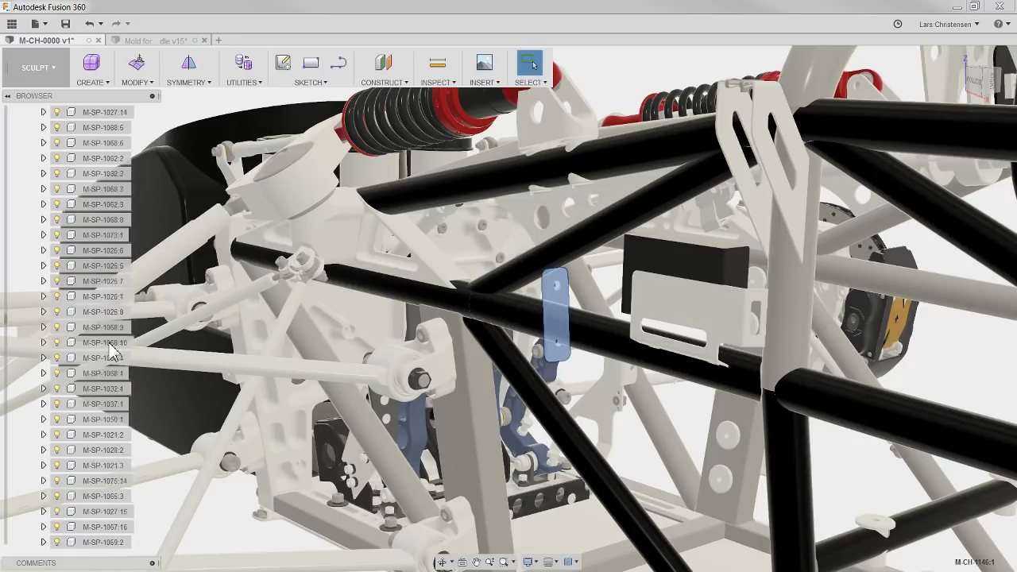
scroll(109, 342, "up", 5)
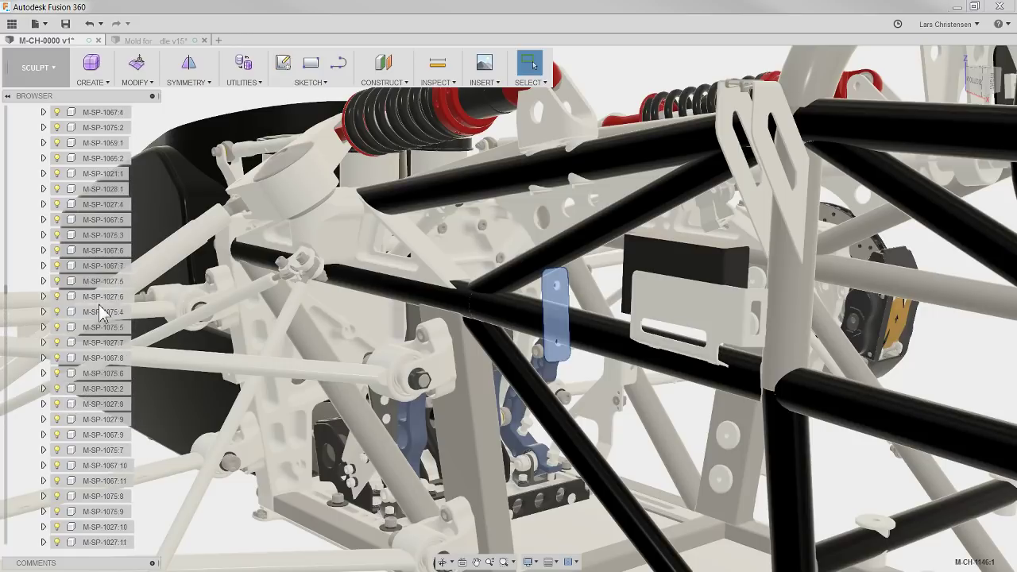
scroll(97, 322, "up", 5)
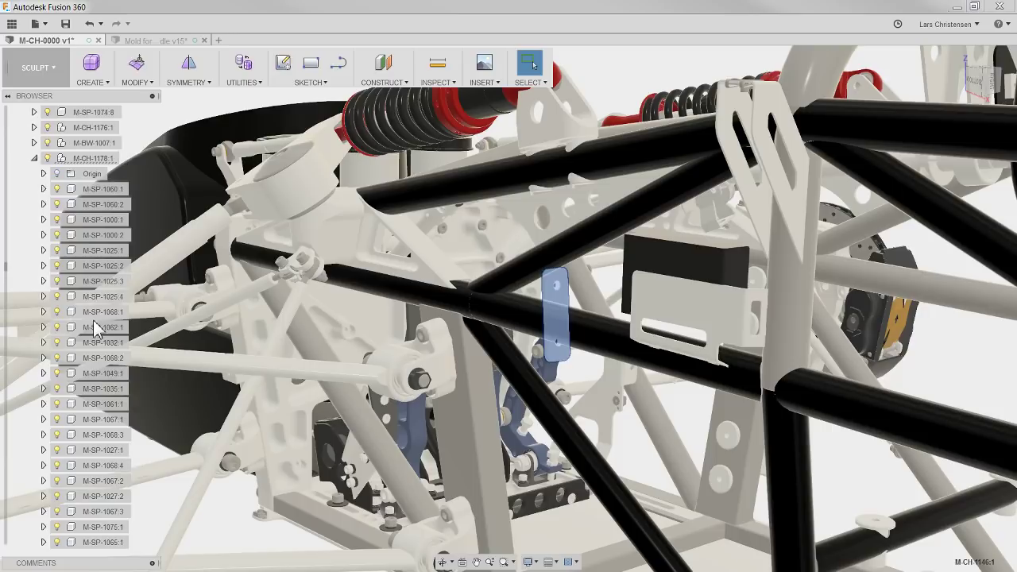
left_click(93, 158)
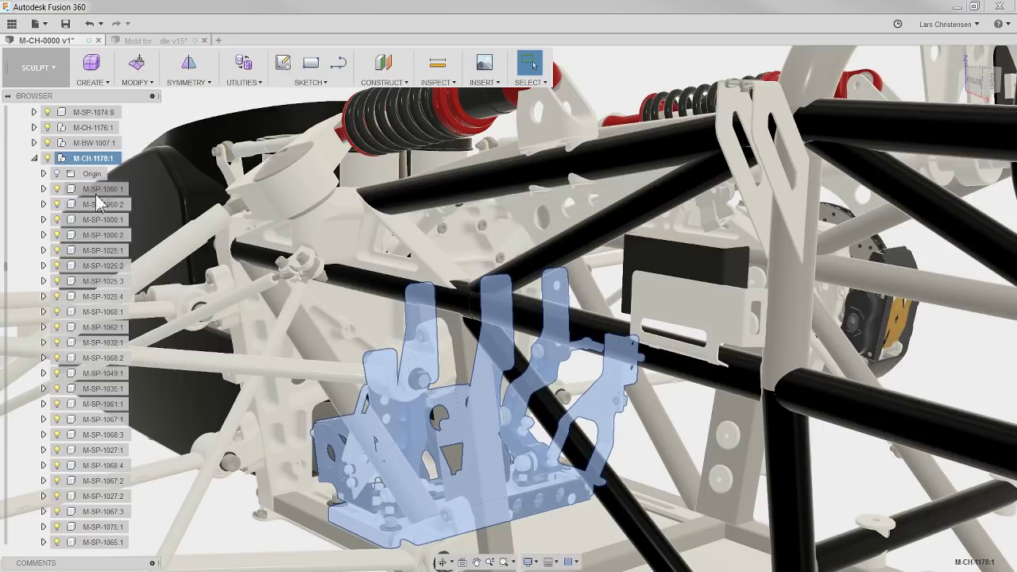
- Isolate pedal assembly M-CH-1178:1, clear the selection, and zoom in on the pedals
right_click(83, 165)
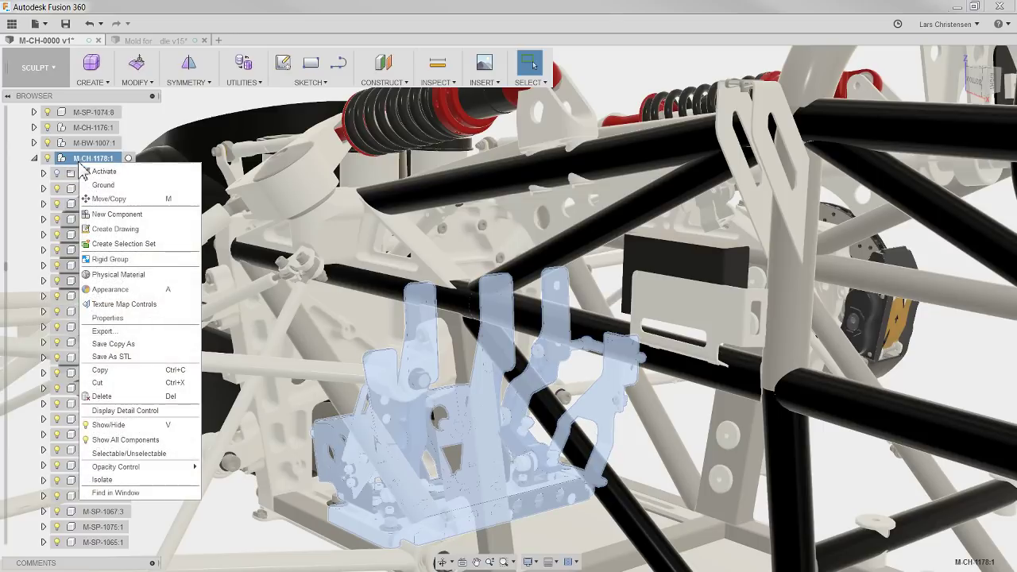
left_click(103, 481)
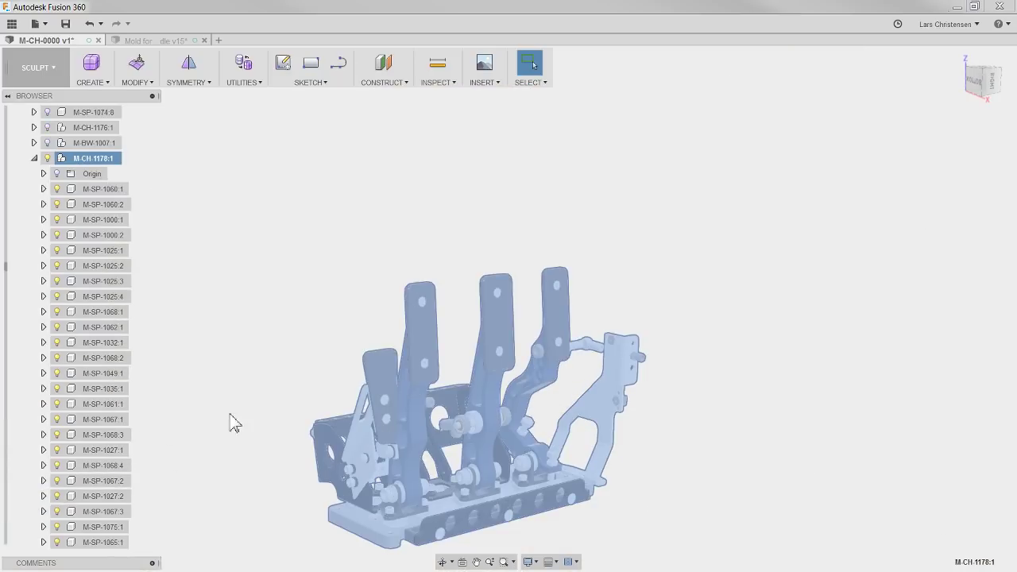
left_click(305, 295)
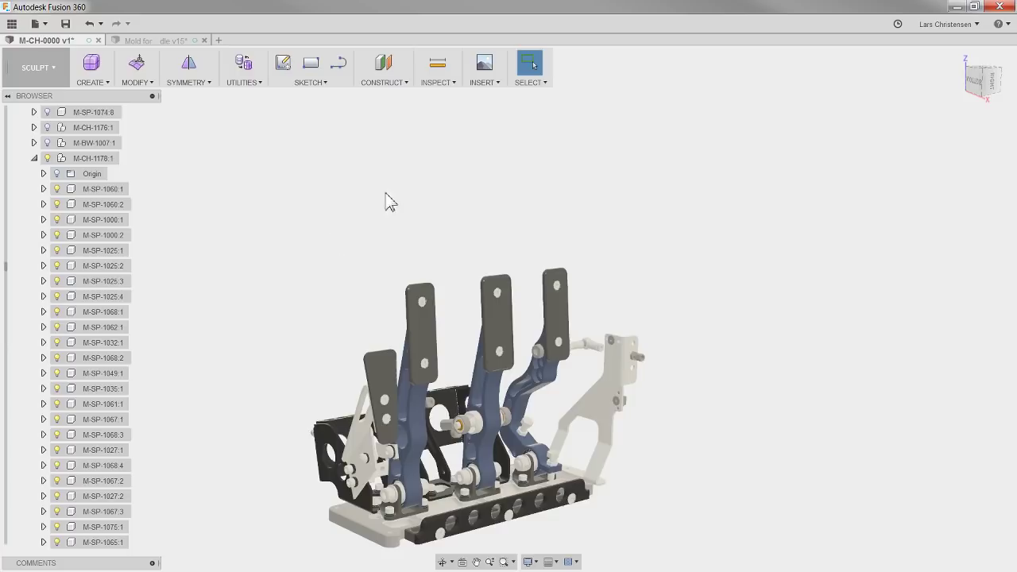
scroll(408, 540, "up", 4)
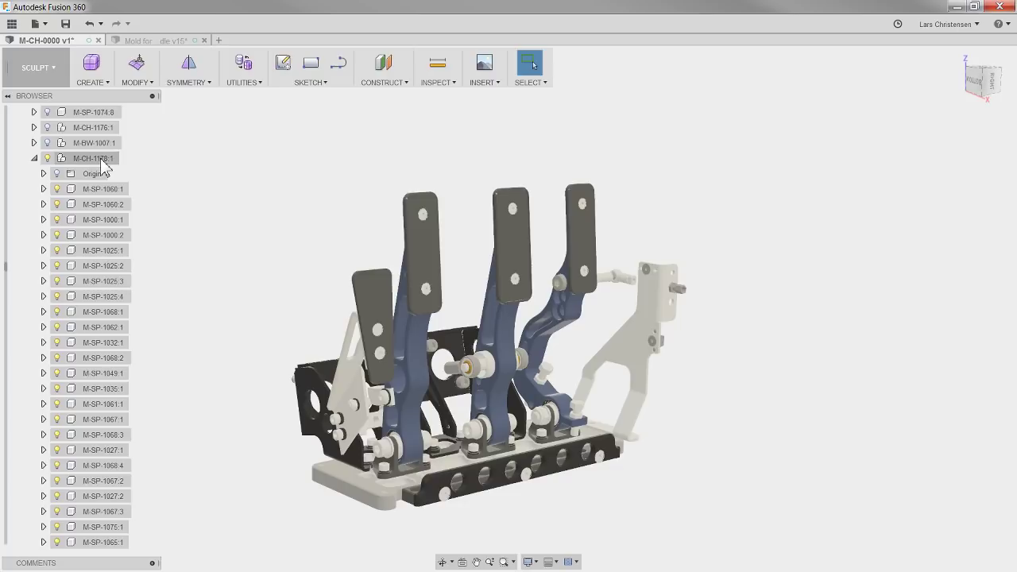
- Save a copy of M-CH-1178:1 under its default name to LiveStream master, then view the Data Panel
right_click(95, 157)
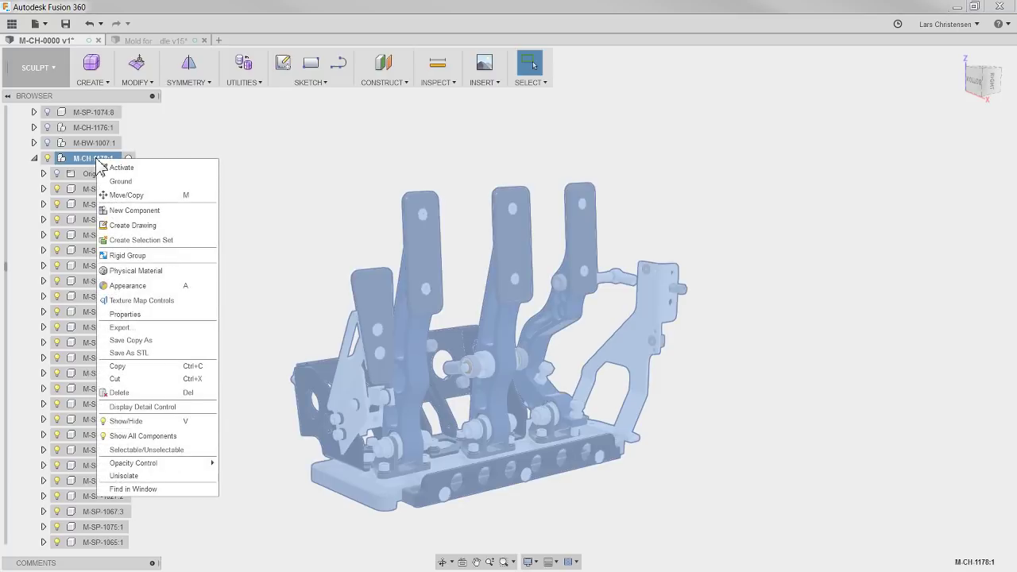
left_click(138, 343)
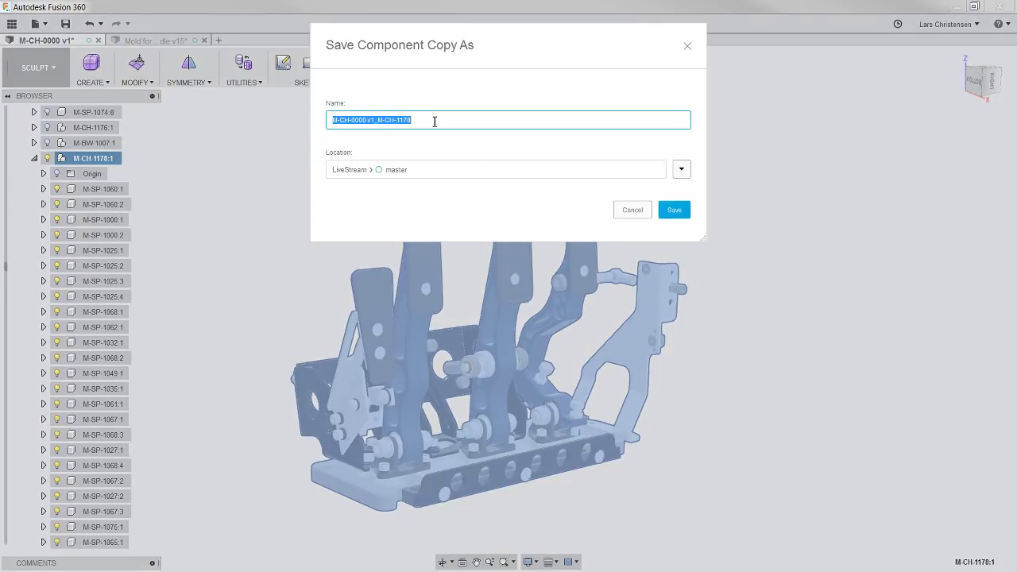
left_click(674, 212)
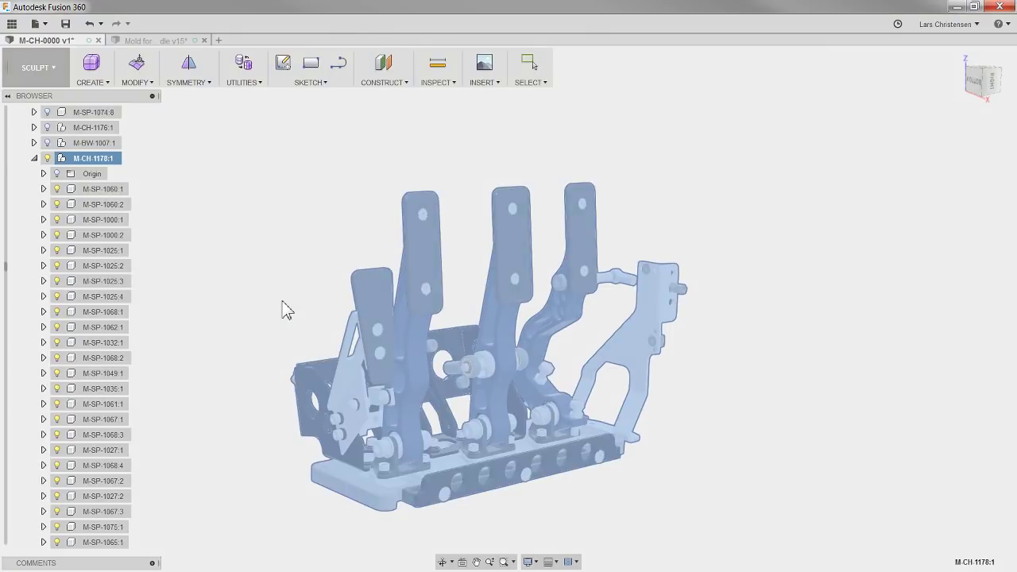
left_click(12, 23)
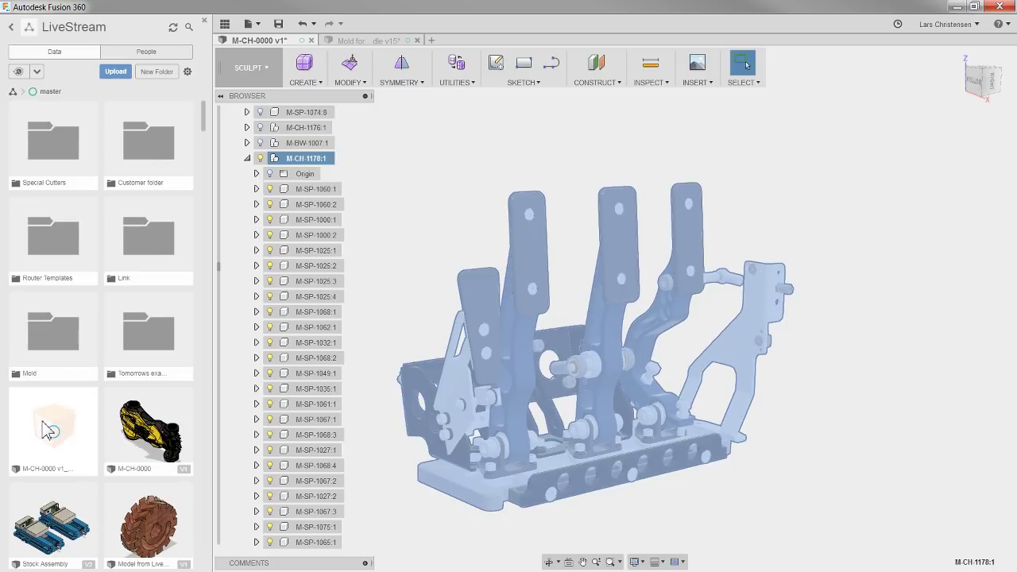
- Unisolate the pedal assembly to show the full chassis around it, then orbit and deselect
left_click(435, 202)
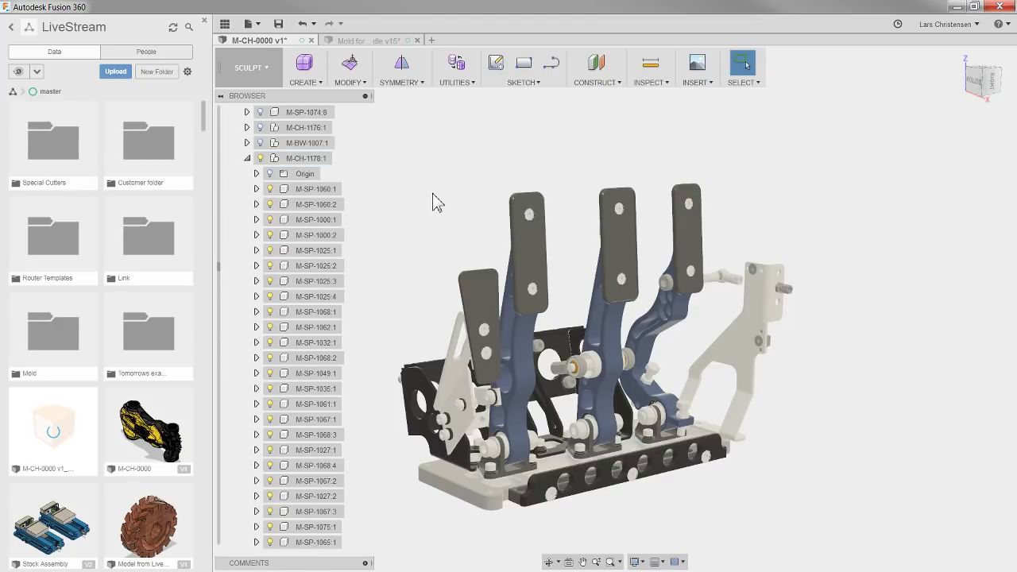
right_click(305, 160)
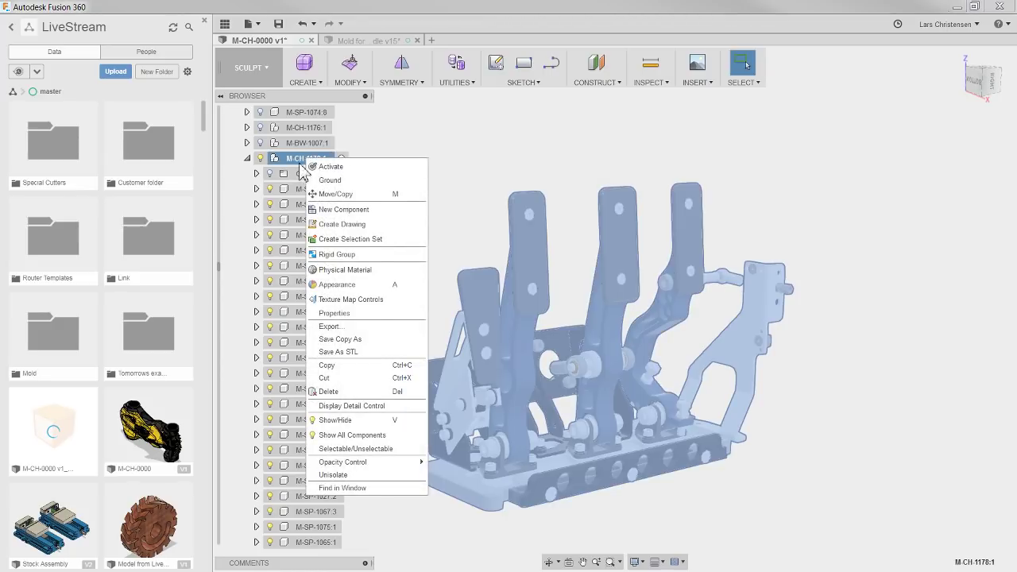
left_click(352, 487)
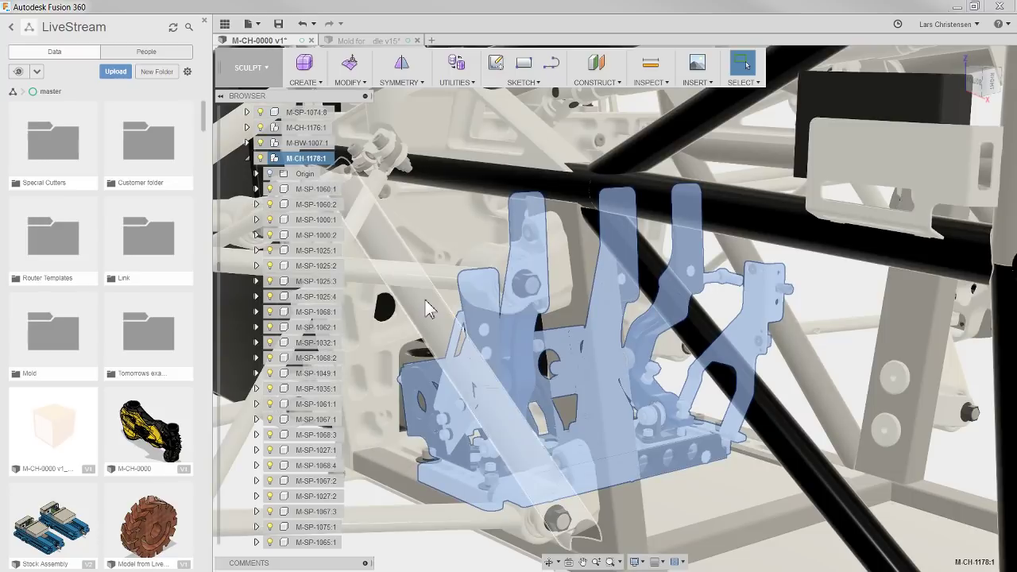
middle_click_drag(427, 302, 448, 468, "shift")
left_click(448, 468)
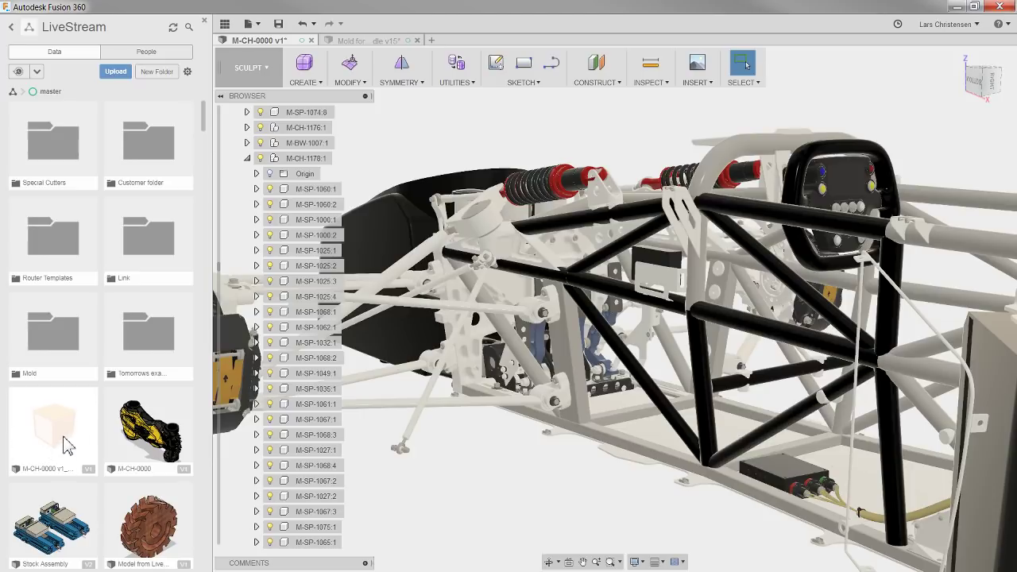
- Open the saved pedal assembly copy in its own tab, orbit it, then return to M-CH-0000 v1
double_click(66, 445)
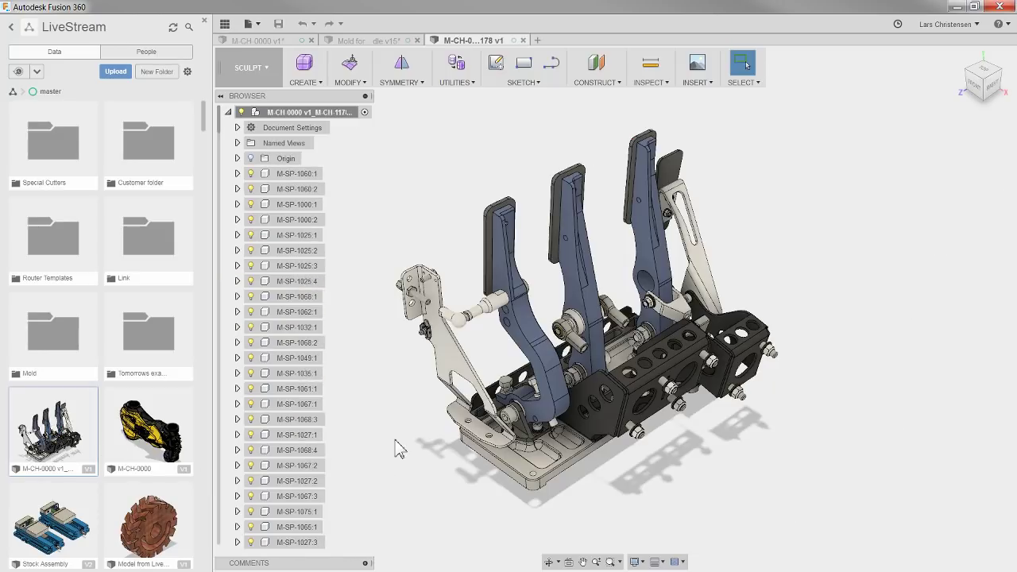
middle_click_drag(723, 280, 727, 398, "shift")
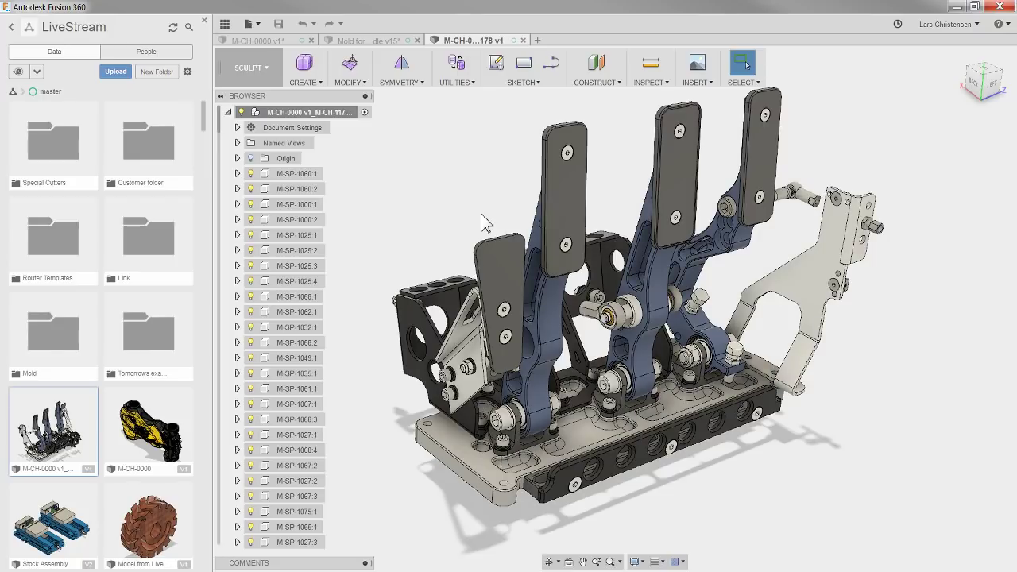
left_click(277, 42)
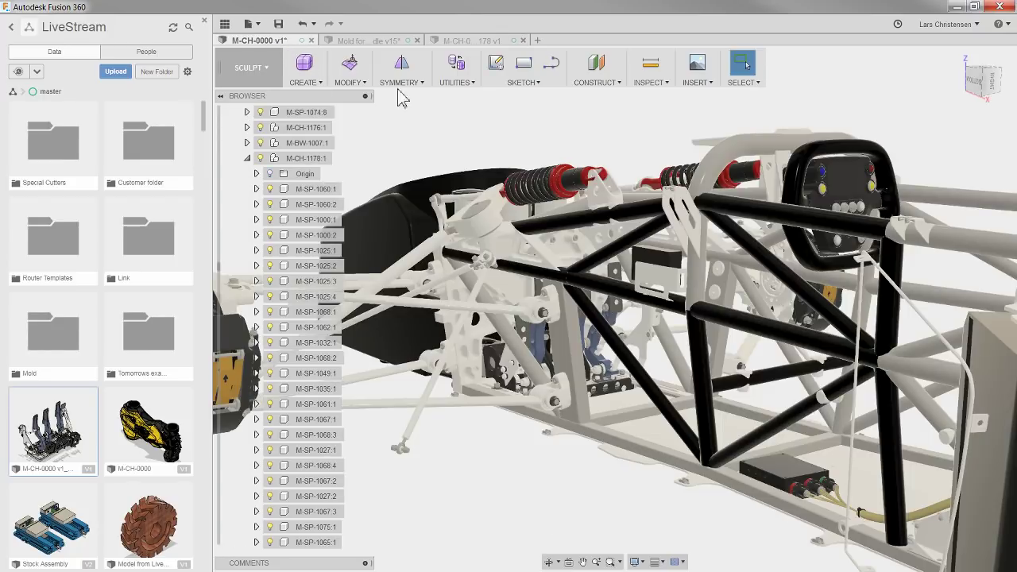
- Bring the pedal assembly copy document to the front and hide the Data Panel
left_click(483, 41)
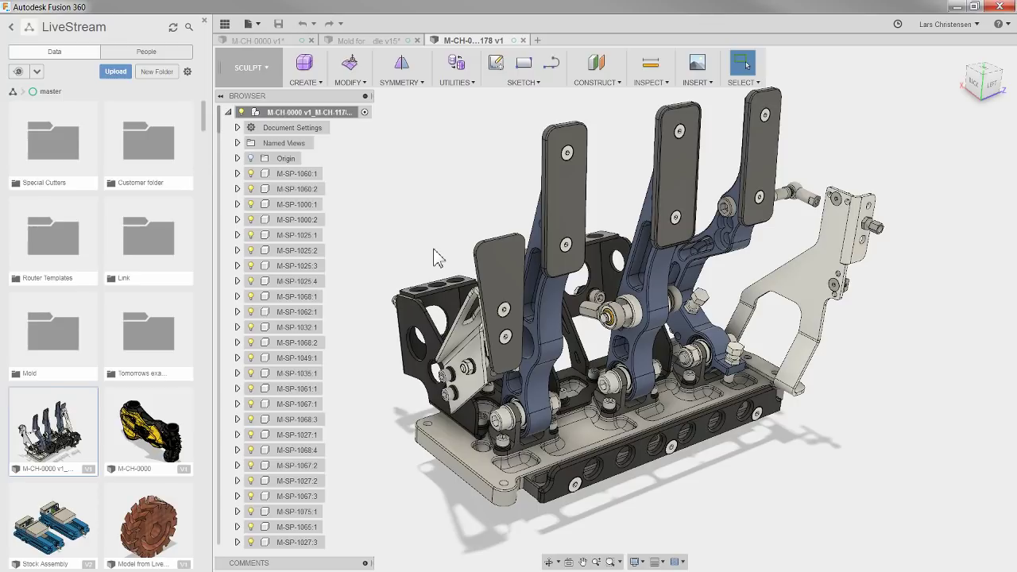
left_click(224, 24)
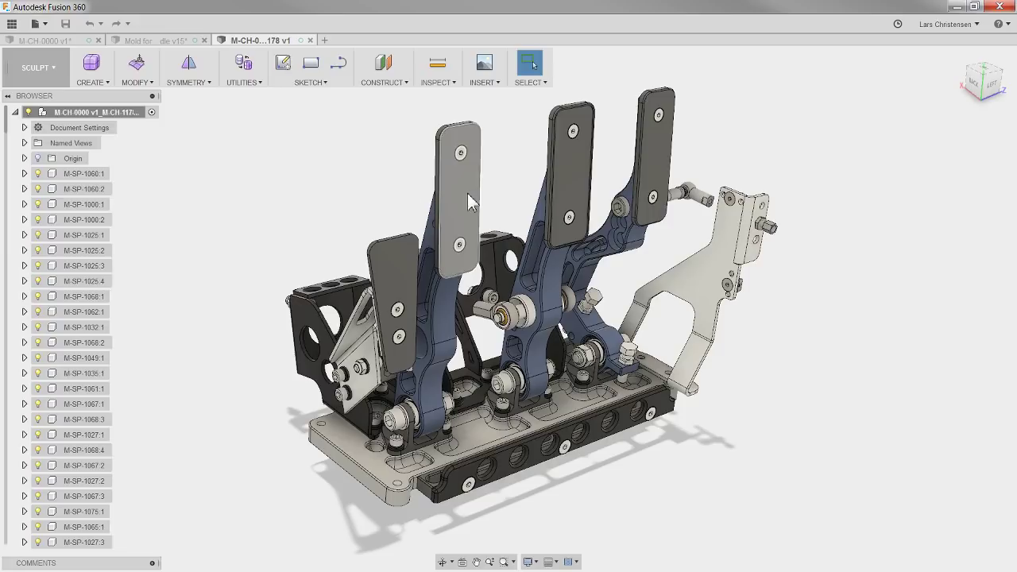
left_click_drag(467, 204, 193, 154)
left_click_drag(571, 194, 821, 87)
left_click_drag(840, 253, 696, 197)
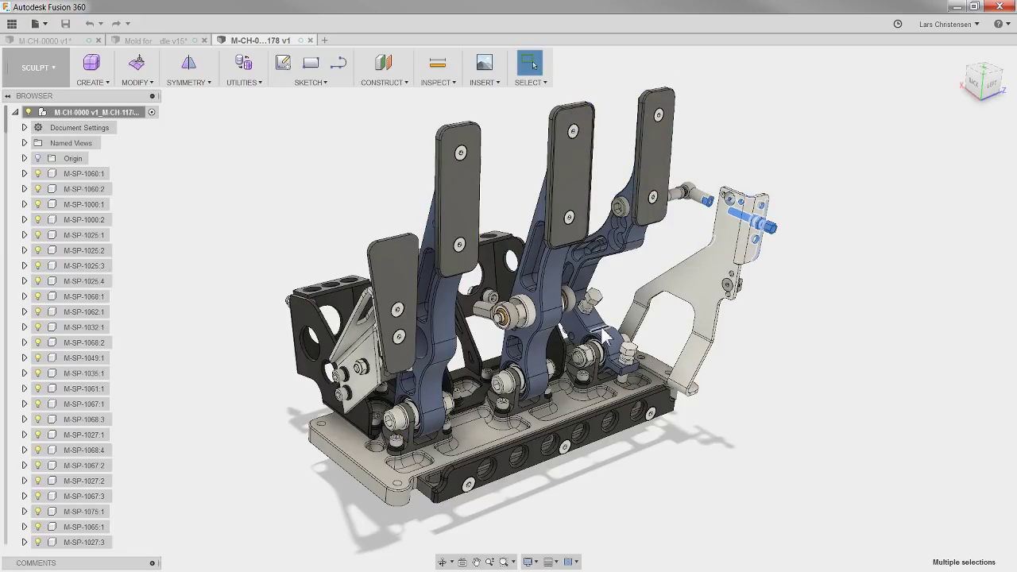
left_click_drag(602, 329, 876, 173)
left_click(821, 372)
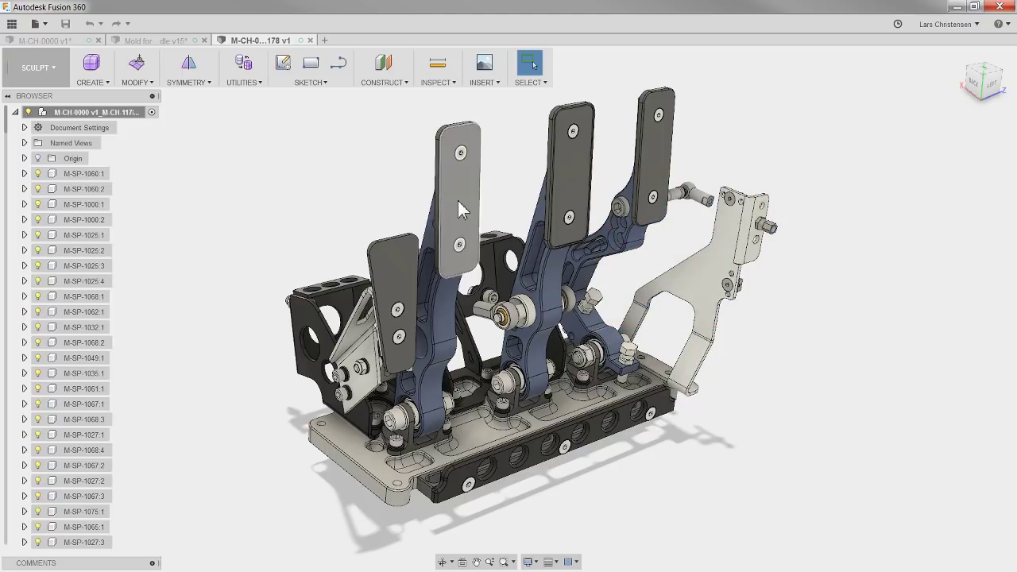
left_click_drag(456, 199, 145, 187)
left_click(238, 293)
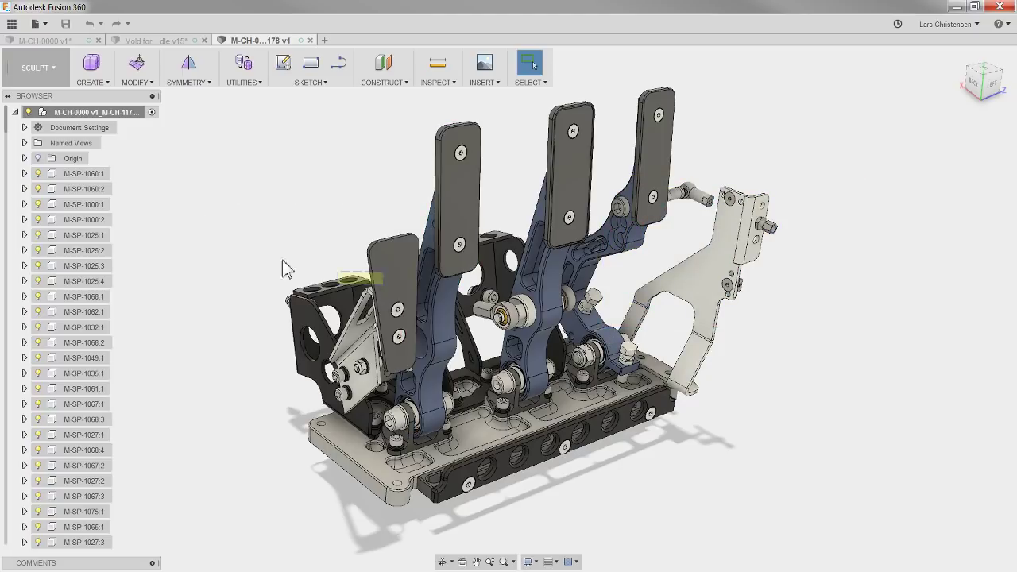
left_click_drag(371, 264, 216, 246)
left_click(220, 254)
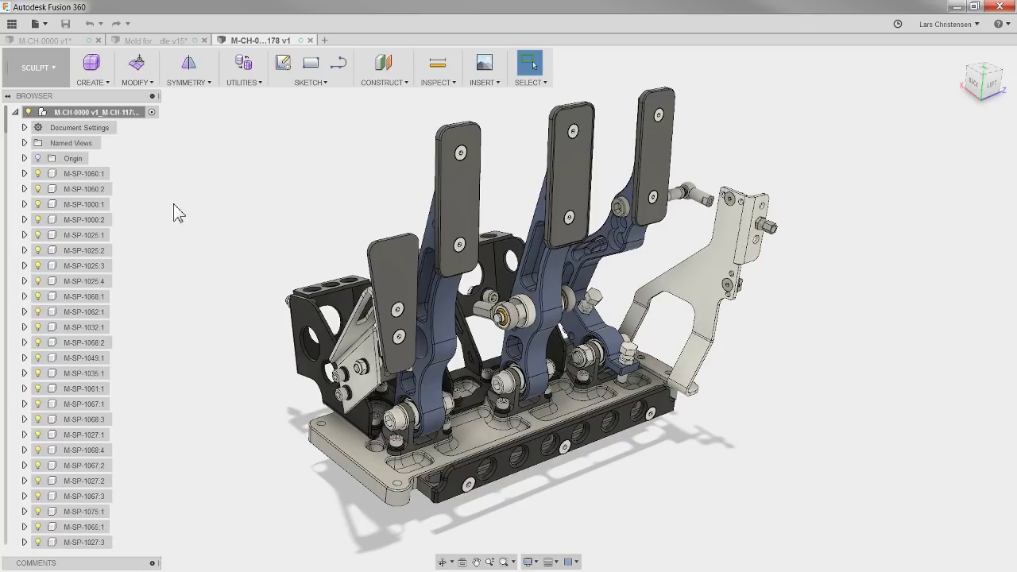
- Capture Design History from the pedal assembly's root component
right_click(77, 115)
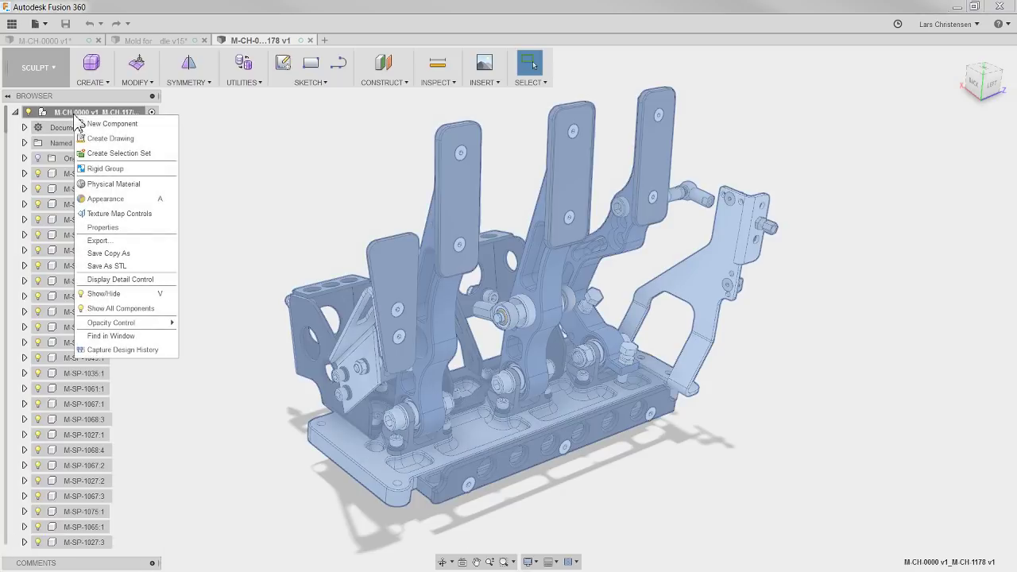
left_click(139, 351)
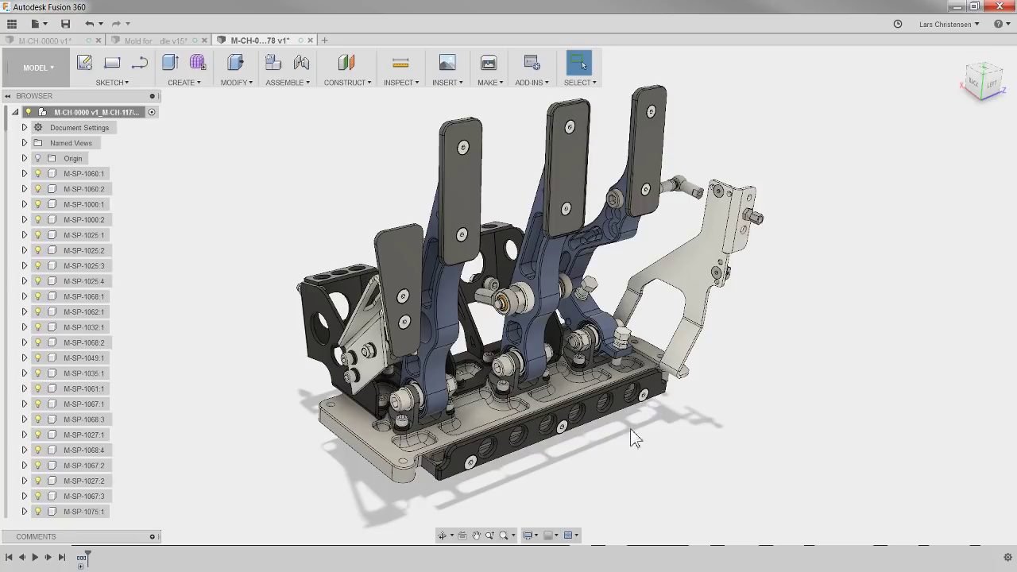
- Drag a pedal arm out, capture its position, undo it, then open the ASSEMBLE menu
scroll(695, 338, "up", 2)
scroll(695, 337, "up", 1)
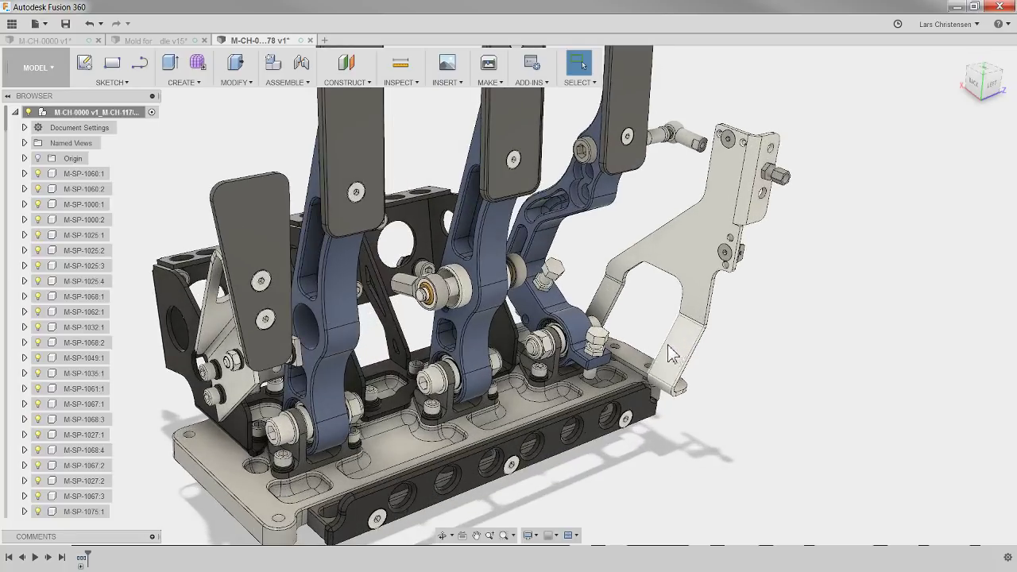
left_click_drag(554, 306, 882, 187)
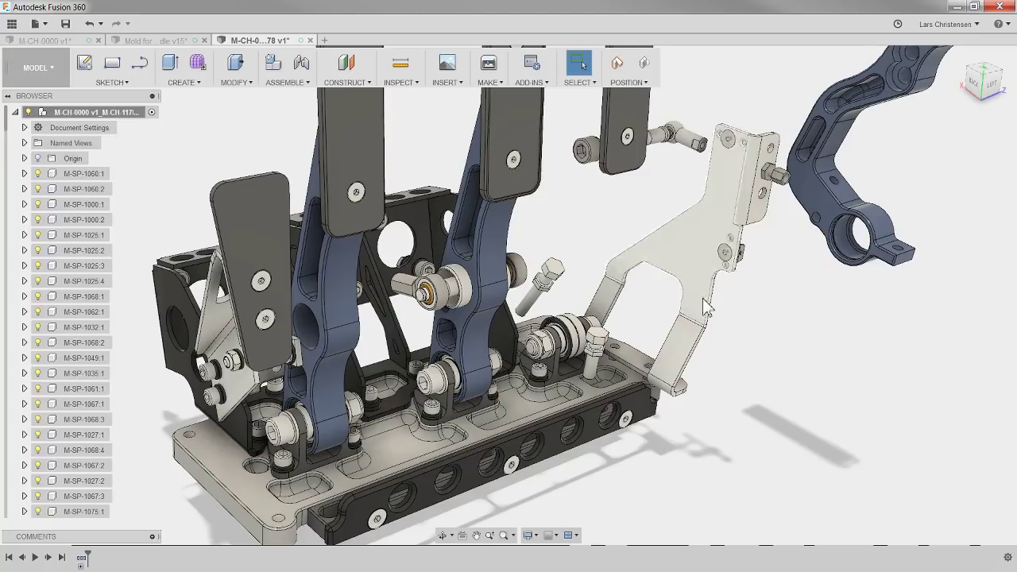
left_click(619, 70)
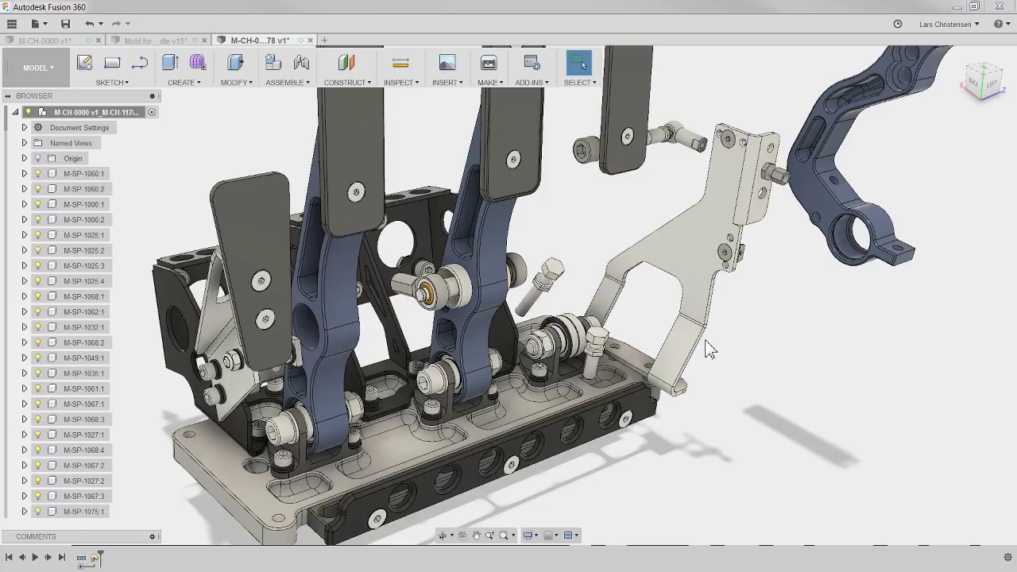
key("ctrl+z")
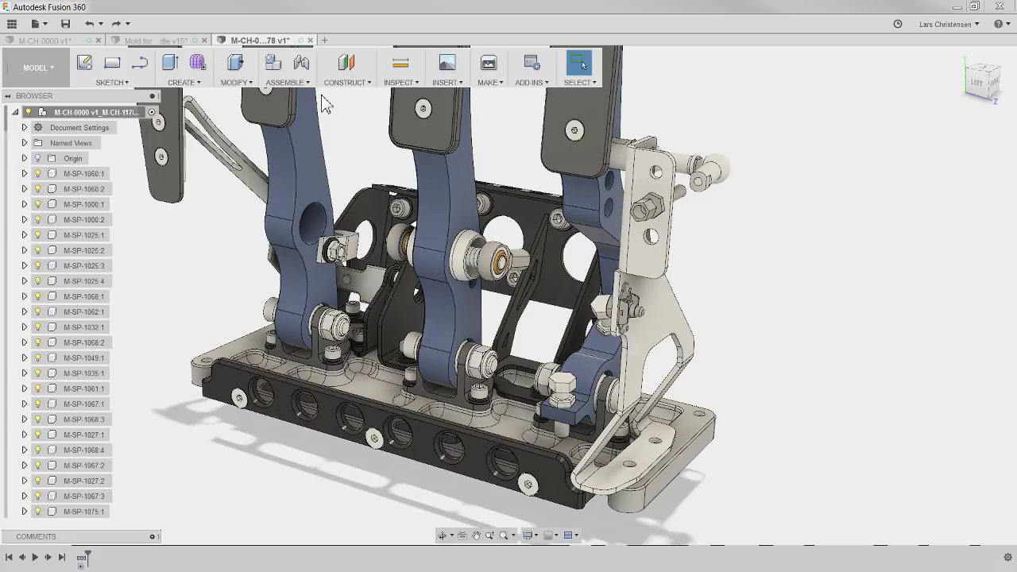
left_click(302, 83)
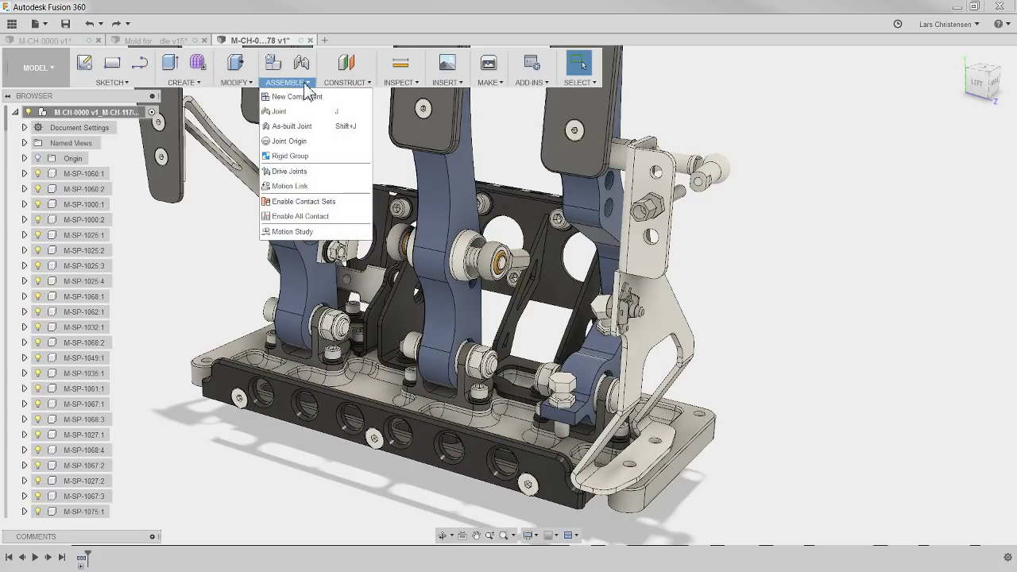
- Start a Rigid Group with the pedal, its two bolts, bracket, hex bolt, nut, bolt head and pin
left_click(286, 156)
scroll(318, 199, "down", 2)
scroll(551, 243, "down", 3)
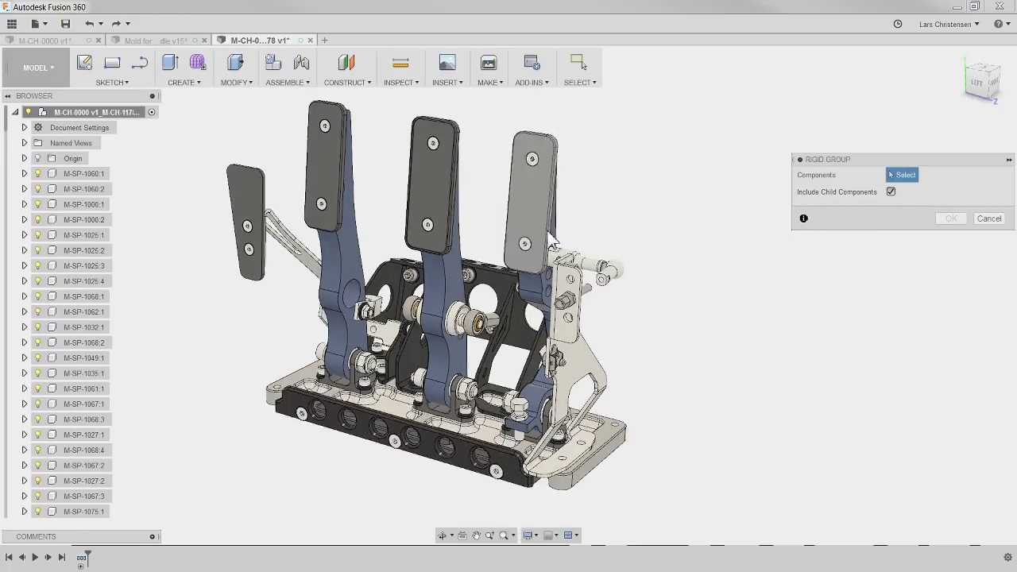
scroll(556, 230, "up", 5)
left_click(517, 235)
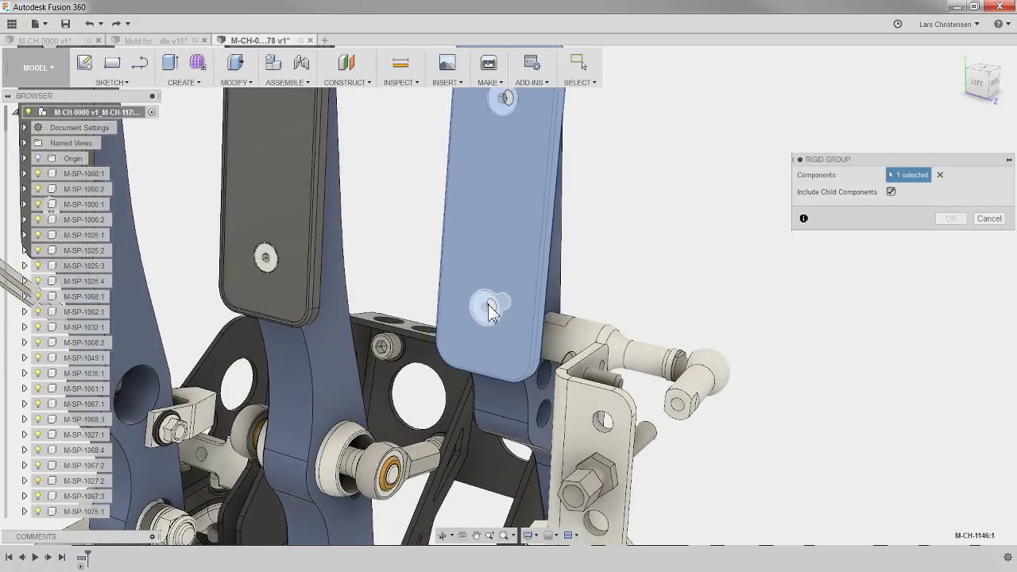
left_click(487, 306)
left_click(502, 99)
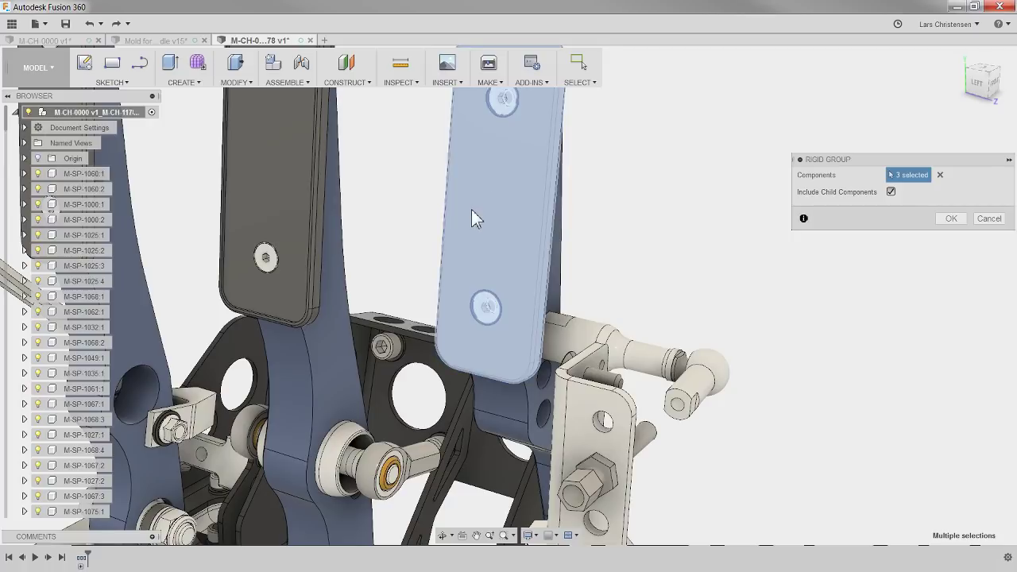
scroll(471, 219, "down", 3)
left_click(500, 357)
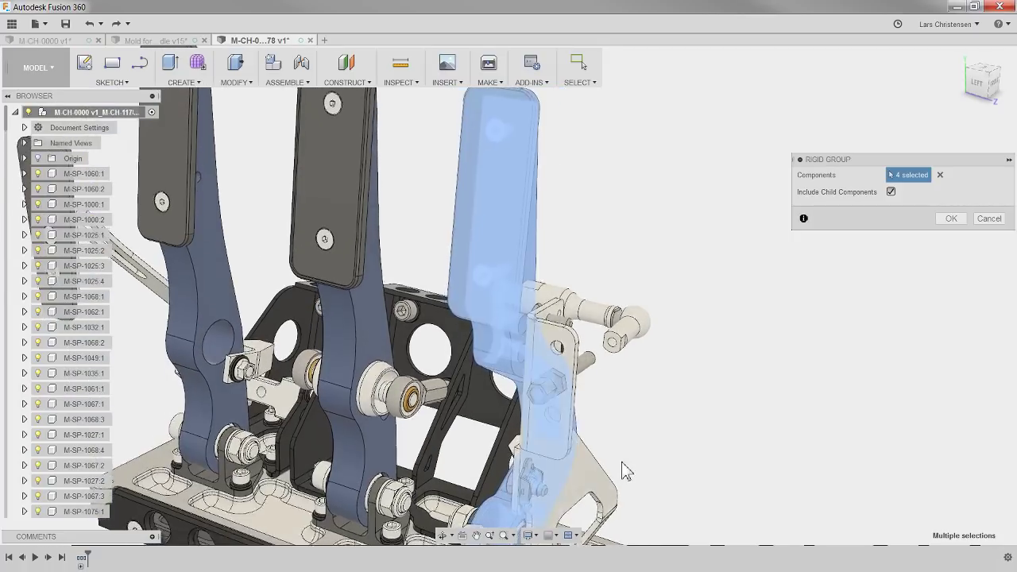
middle_click_drag(624, 471, 605, 423, "shift")
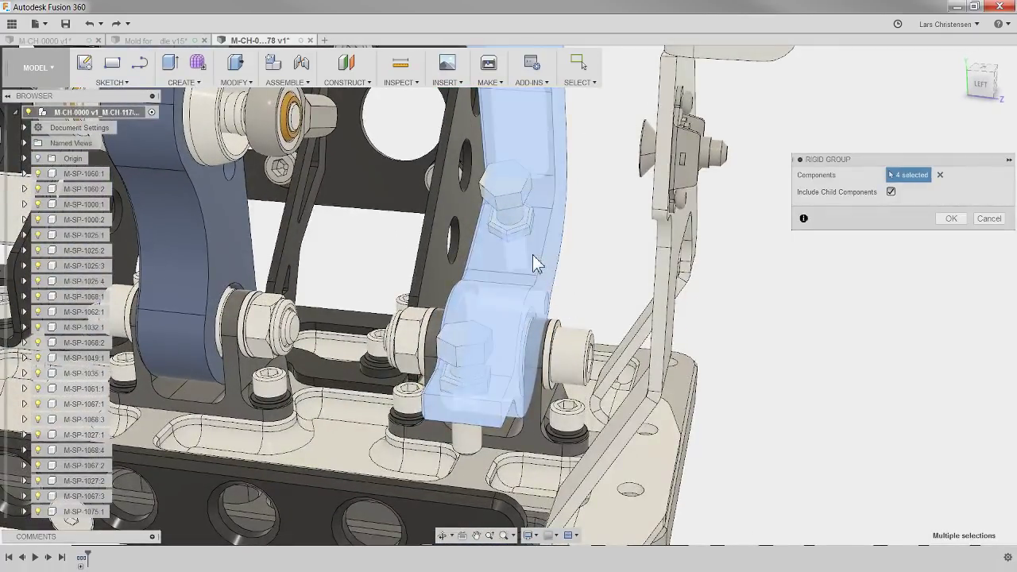
left_click(513, 216)
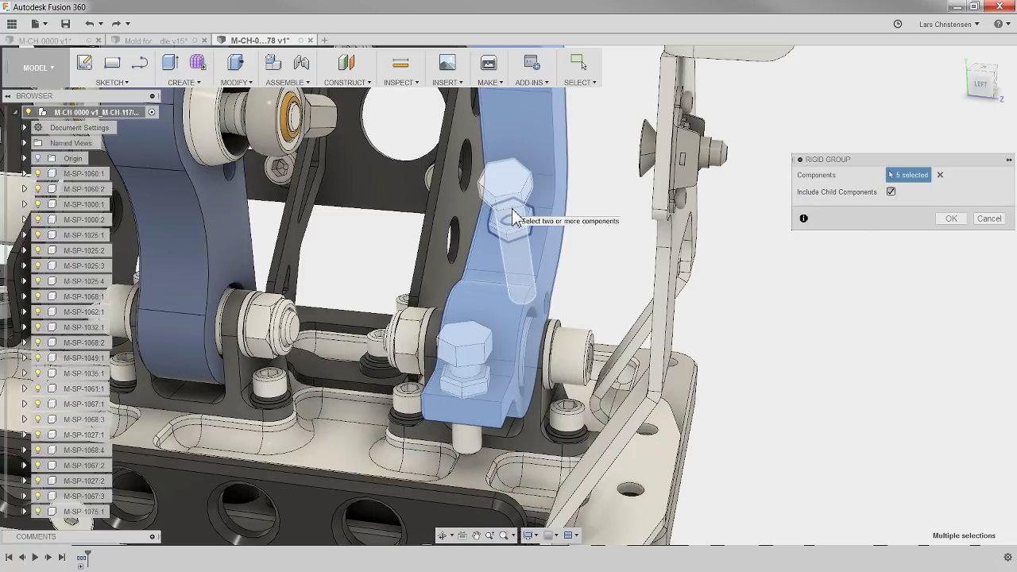
left_click(477, 393)
left_click(465, 350)
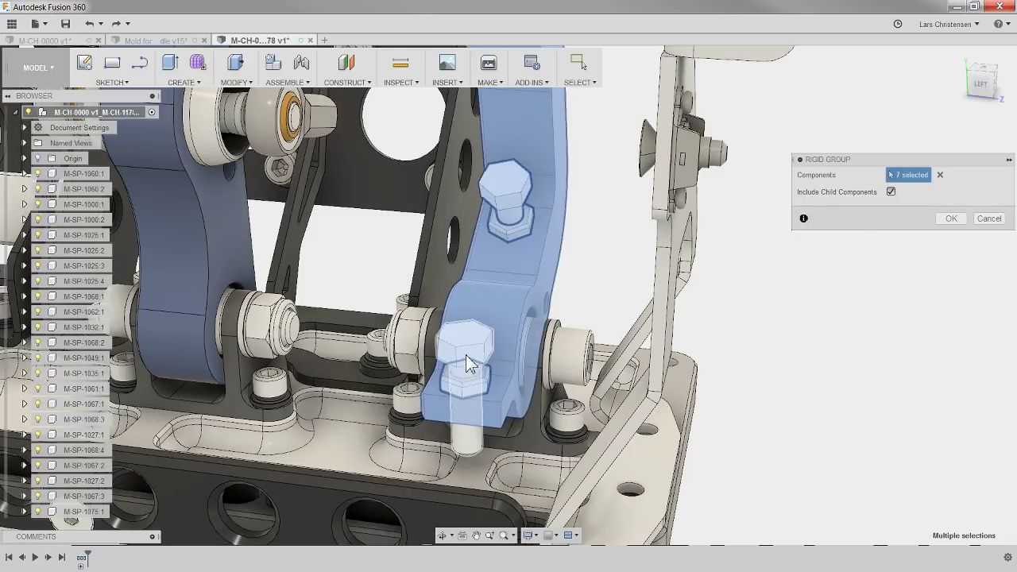
left_click(453, 397)
- Add the shaft and knob, then create the 12-component rigid group
scroll(476, 239, "down", 5)
middle_click_drag(479, 241, 363, 336, "shift")
scroll(363, 336, "up", 6)
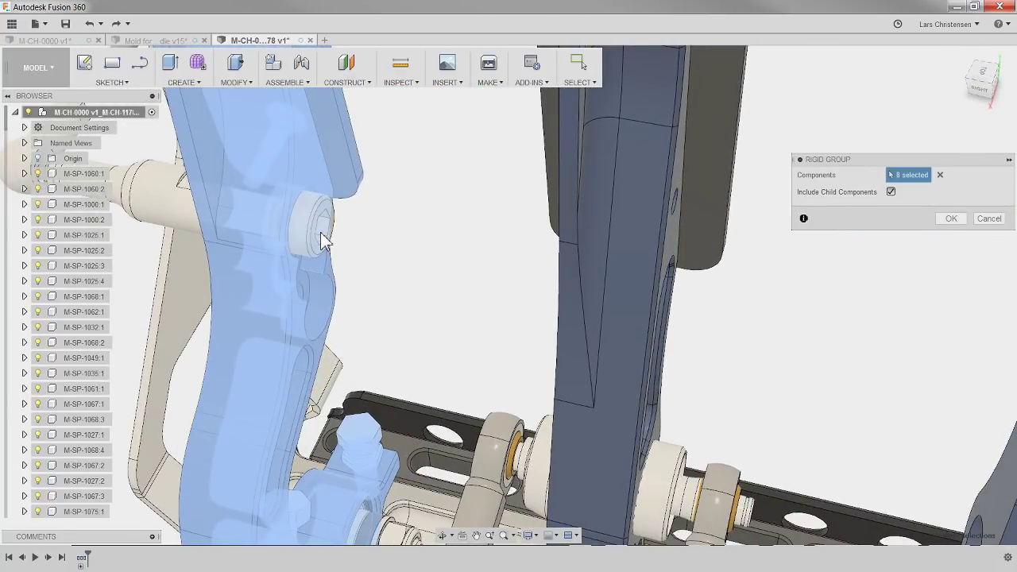
middle_click_drag(324, 240, 358, 382, "shift")
left_click(343, 361)
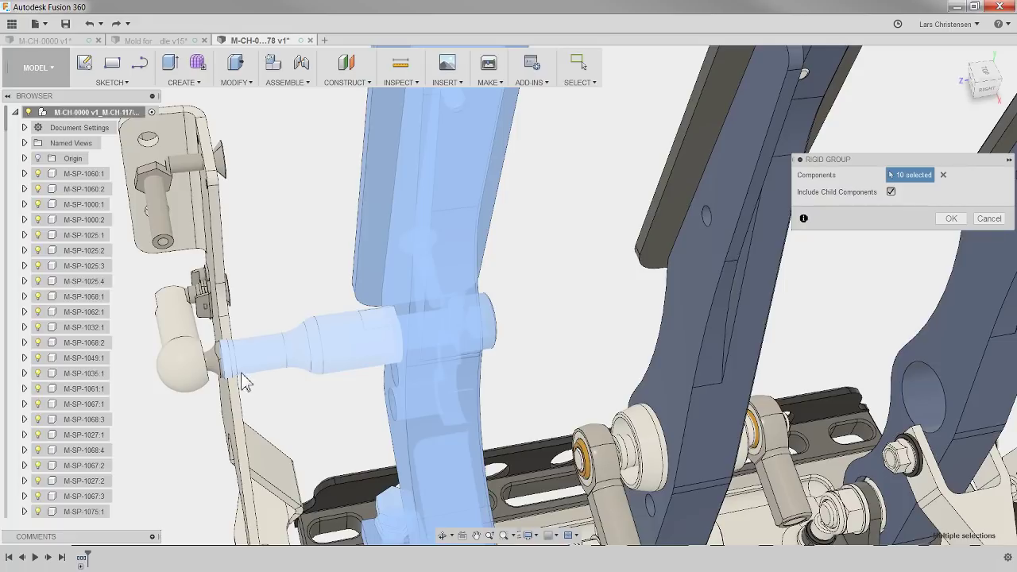
left_click(188, 372)
middle_click_drag(188, 372, 125, 468, "shift")
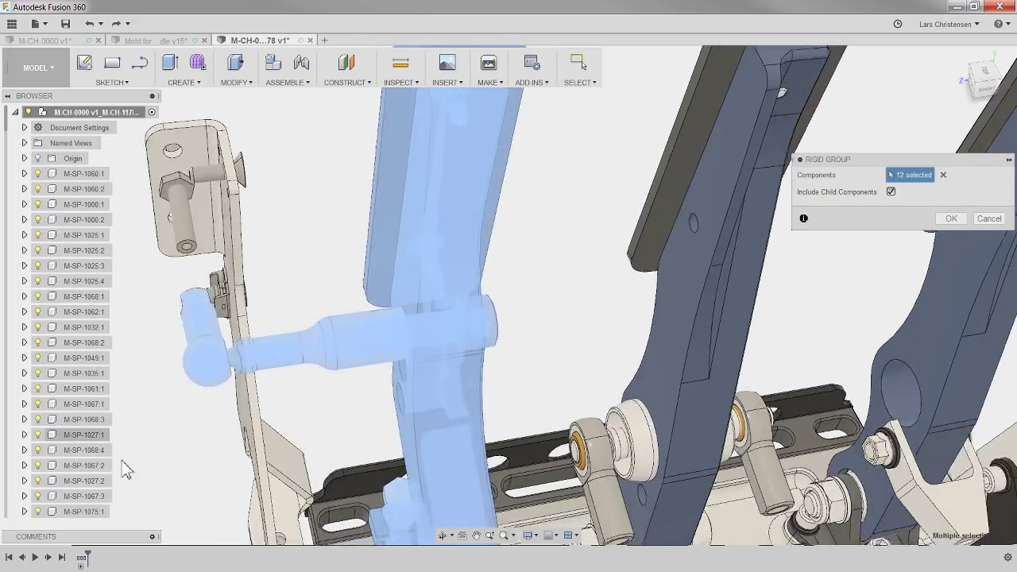
key("F6")
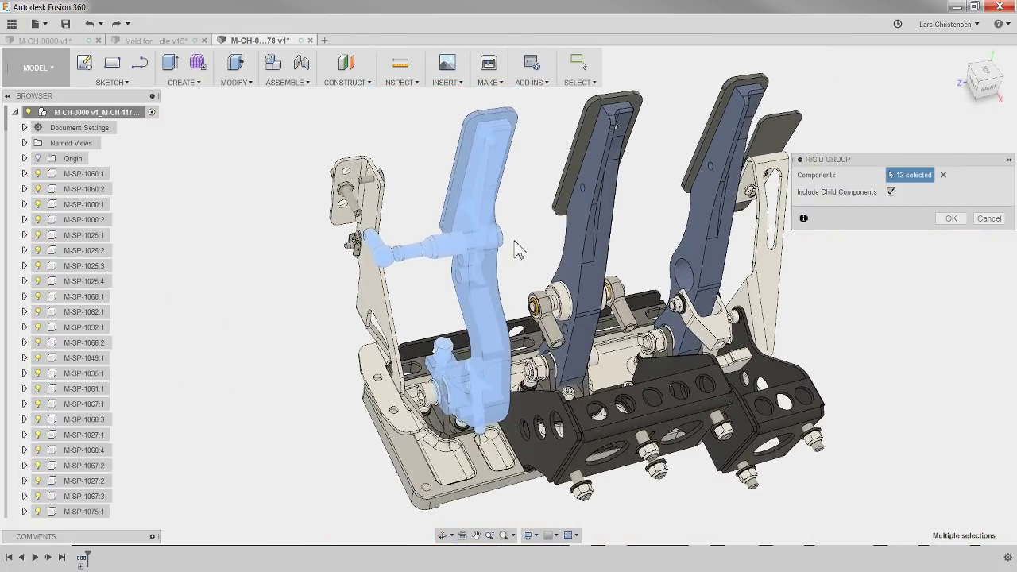
left_click(950, 219)
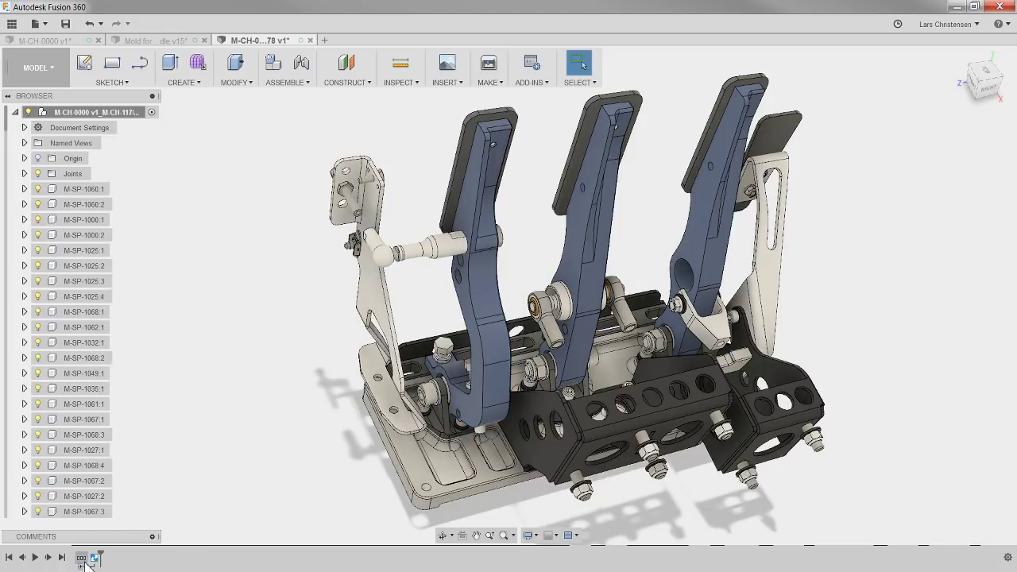
- Test-move the grouped pedal, Revert it to its original position, then open the ASSEMBLE menu
left_click_drag(429, 374, 272, 341)
middle_click_drag(272, 341, 361, 498, "shift")
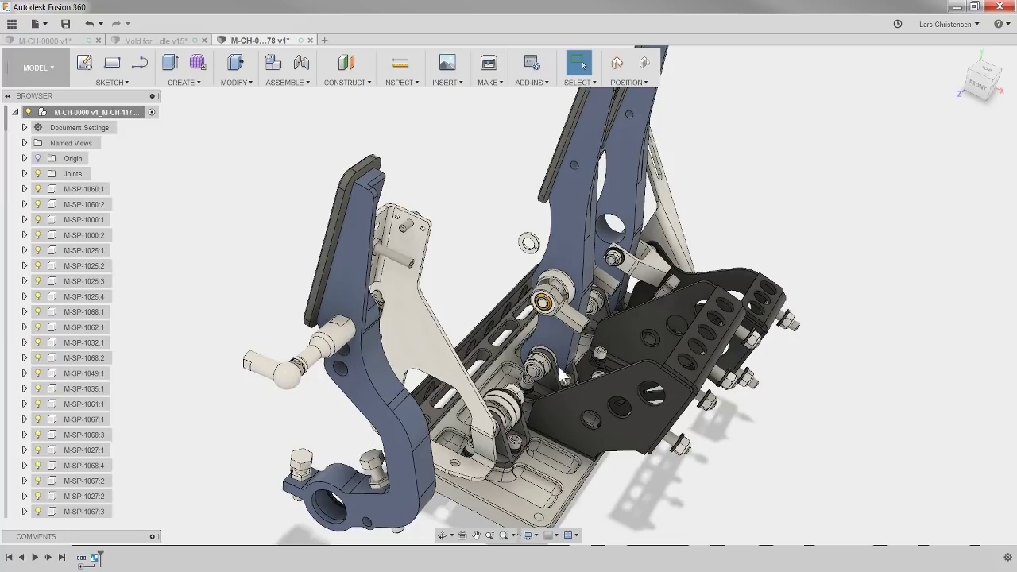
left_click(644, 62)
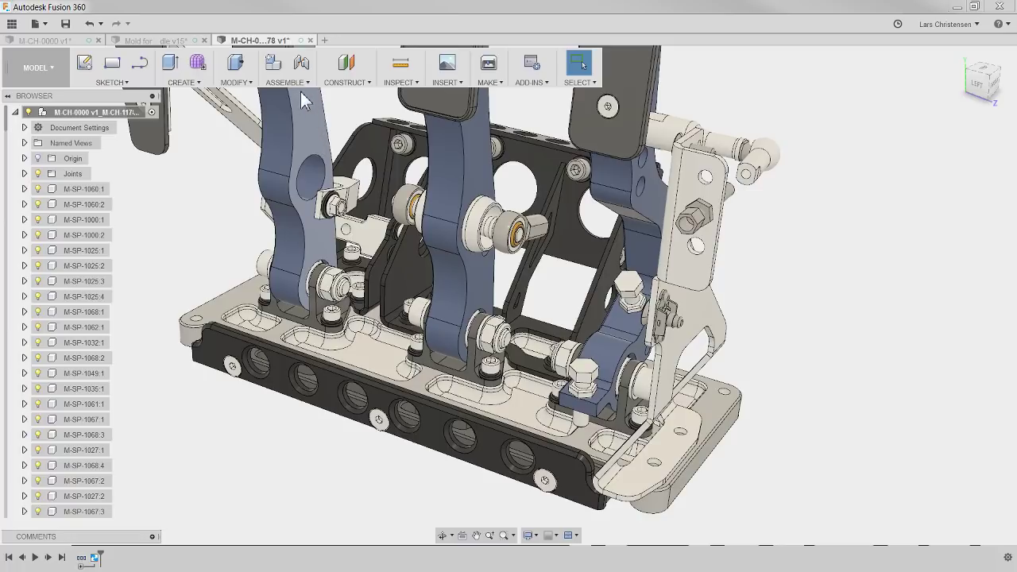
left_click(292, 82)
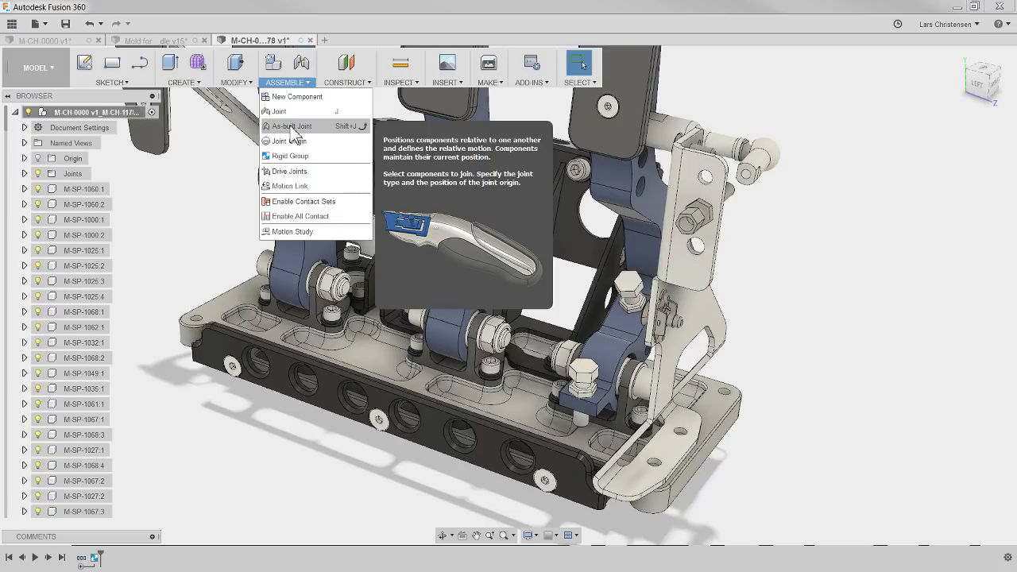
- Set up an As-Built Revolute joint between the pedal arm and lower bracket, rotating about Y Axis
left_click(291, 126)
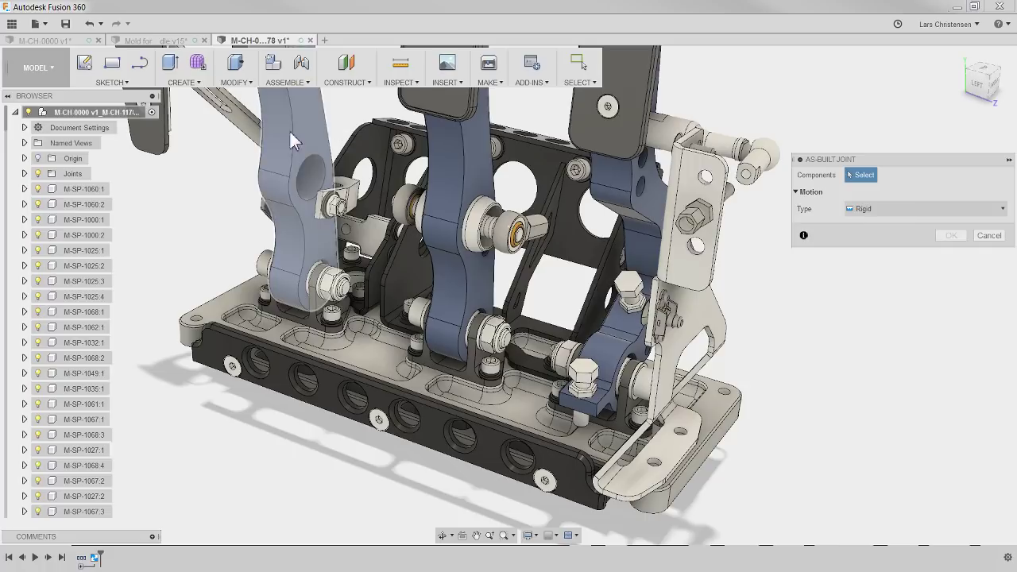
scroll(801, 427, "up", 5)
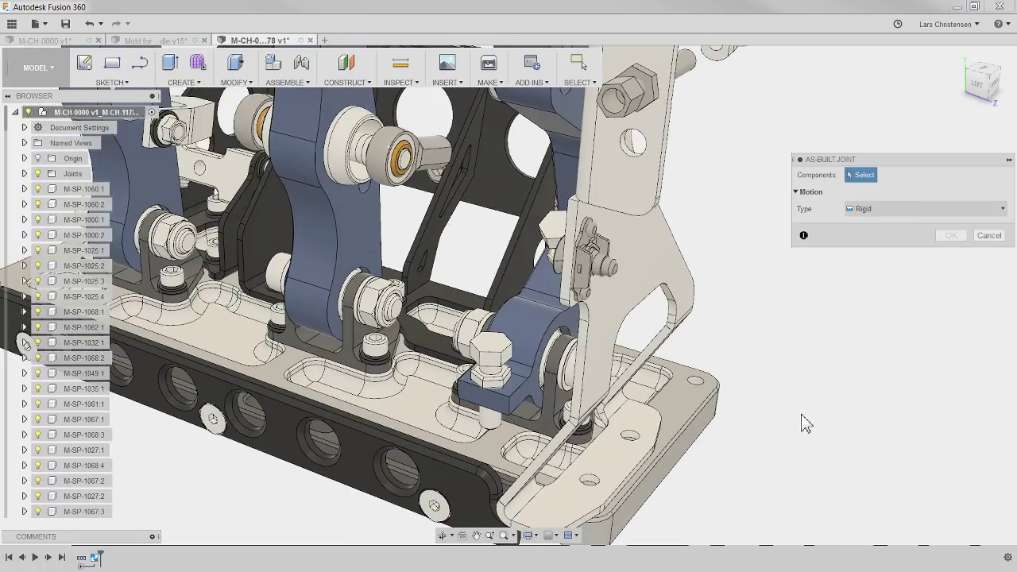
left_click(536, 323)
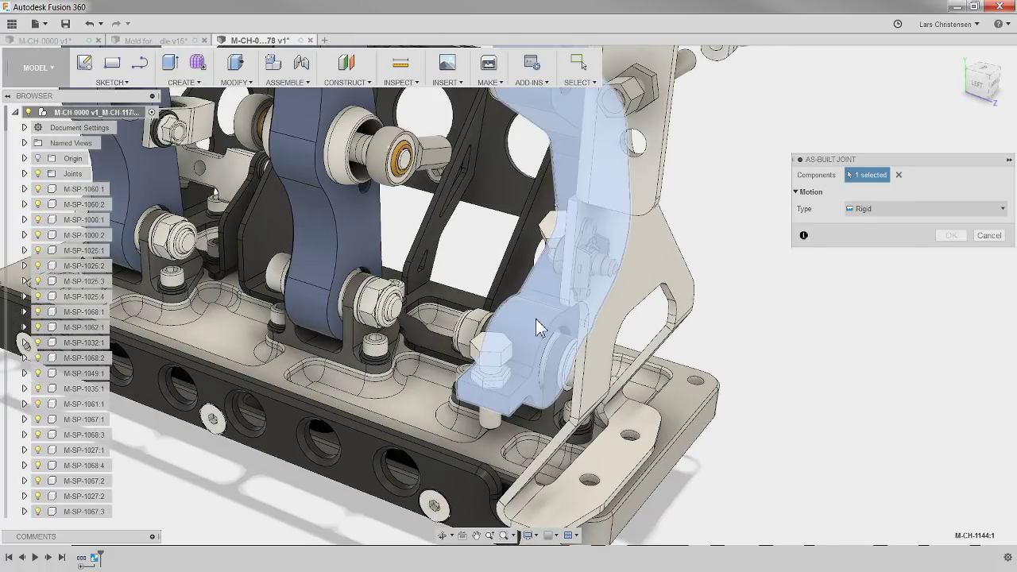
left_click(547, 378)
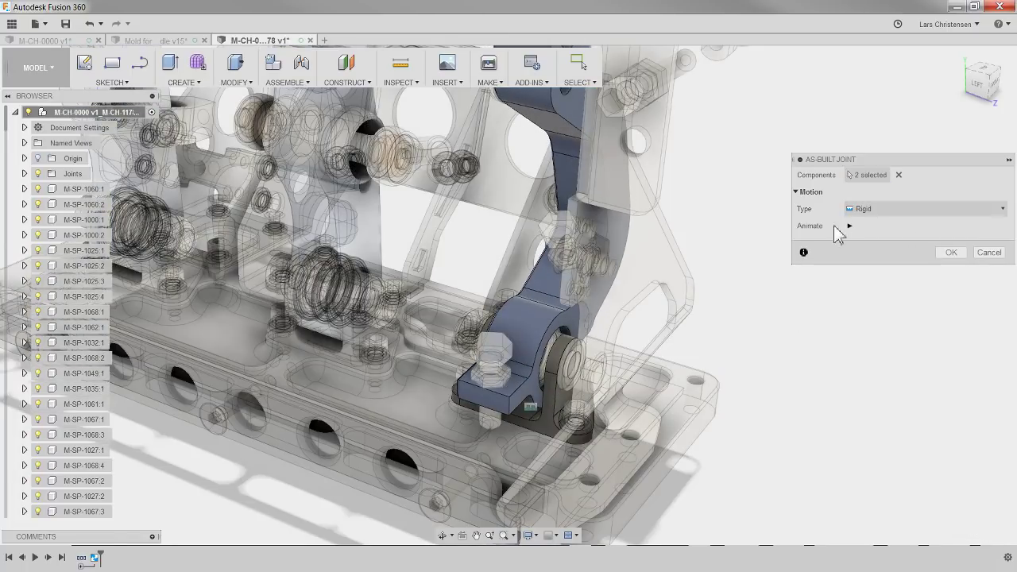
left_click(881, 209)
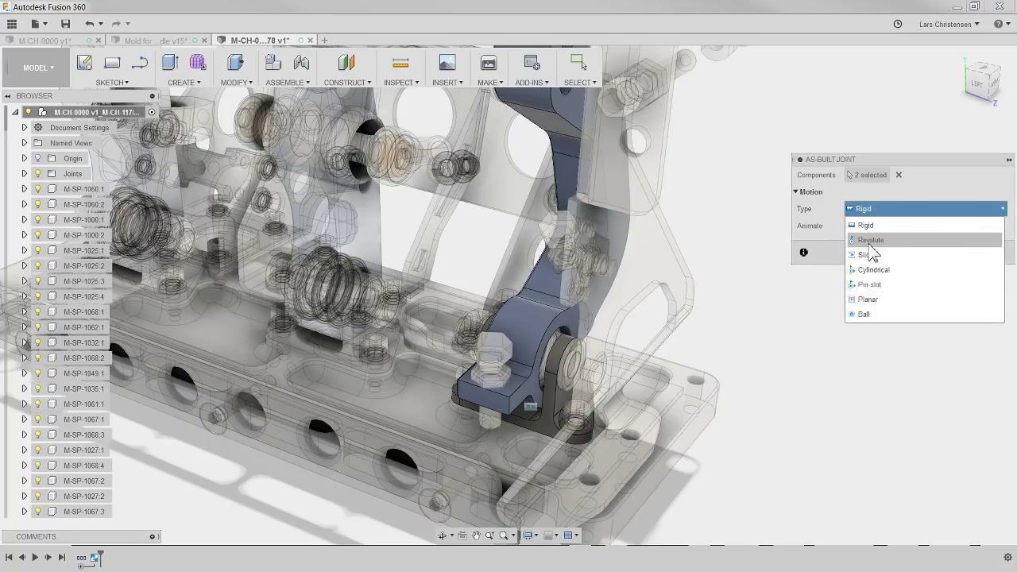
left_click(871, 242)
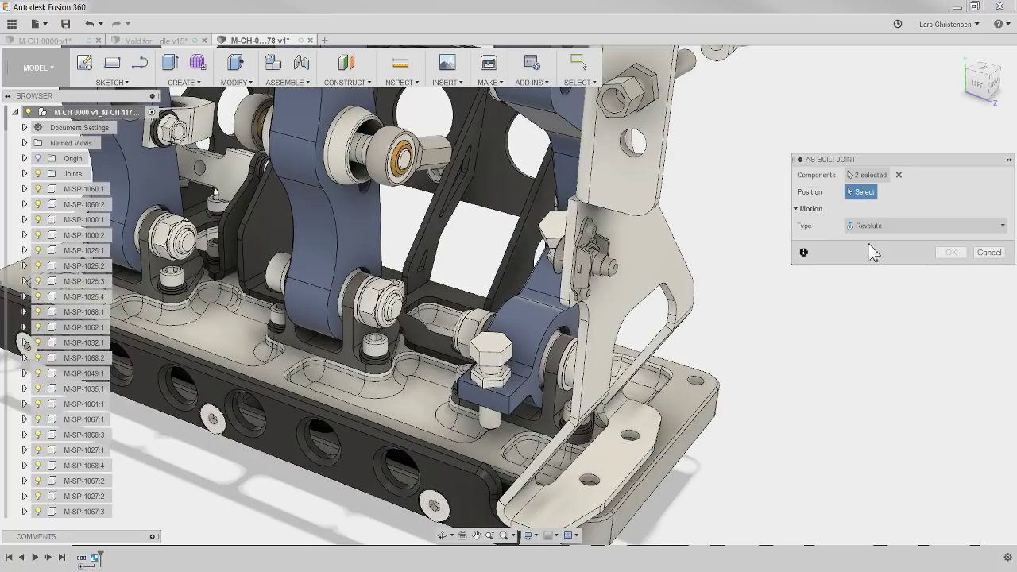
left_click(577, 370)
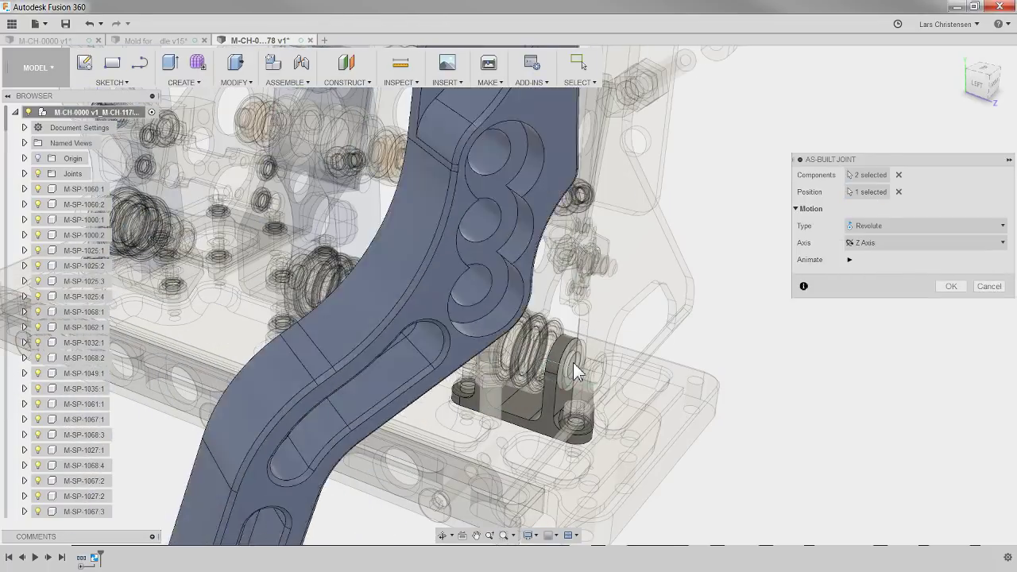
left_click(892, 243)
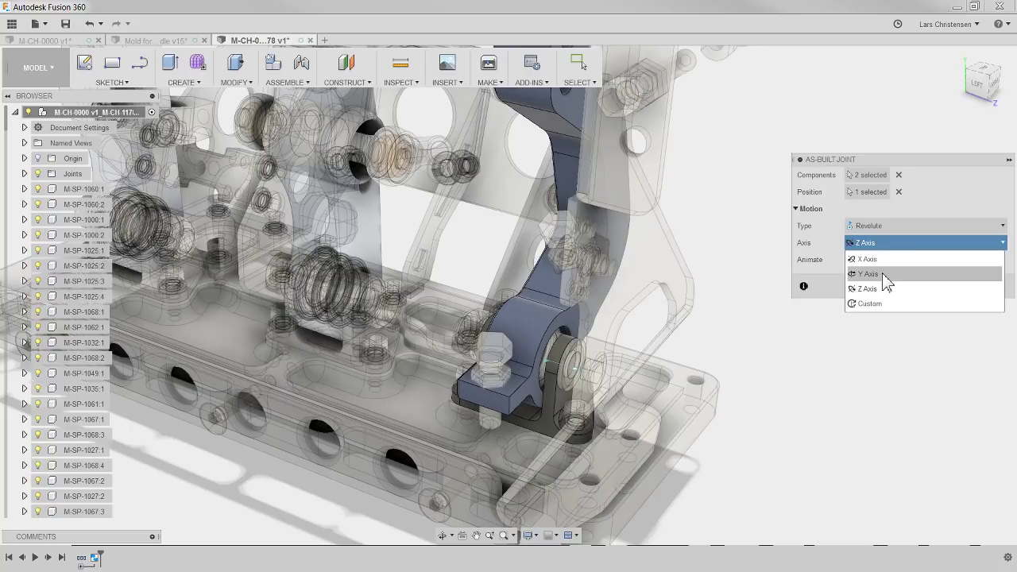
left_click(885, 275)
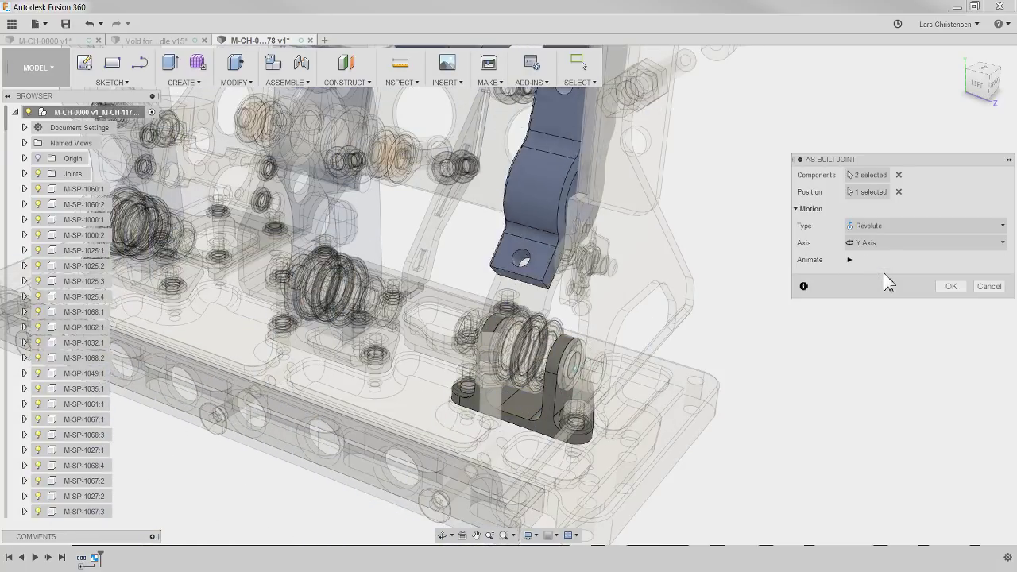
- Confirm the as-built joint, test-swing the right pedal arm, and undo the swing
left_click(949, 288)
scroll(745, 320, "down", 5)
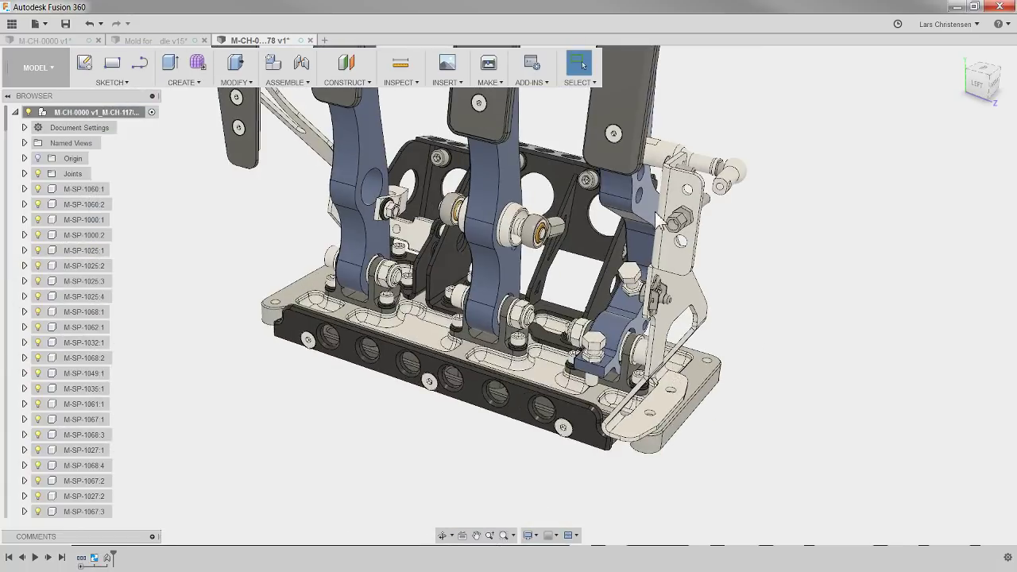
left_click_drag(633, 208, 609, 216)
key("ctrl+z")
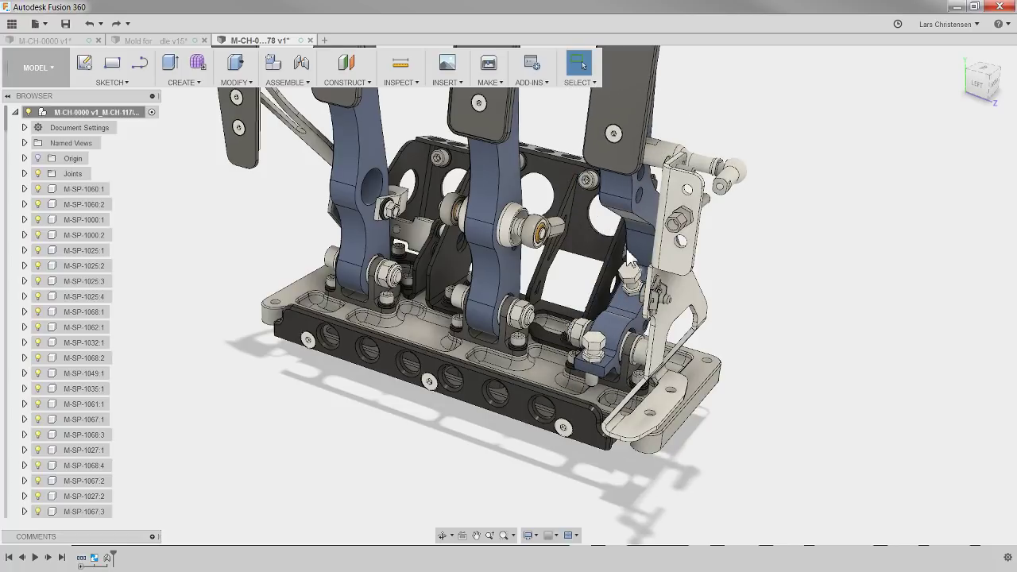
scroll(710, 323, "up", 3)
- Create a rigid group locking the base plate to the lower bracket
left_click(287, 82)
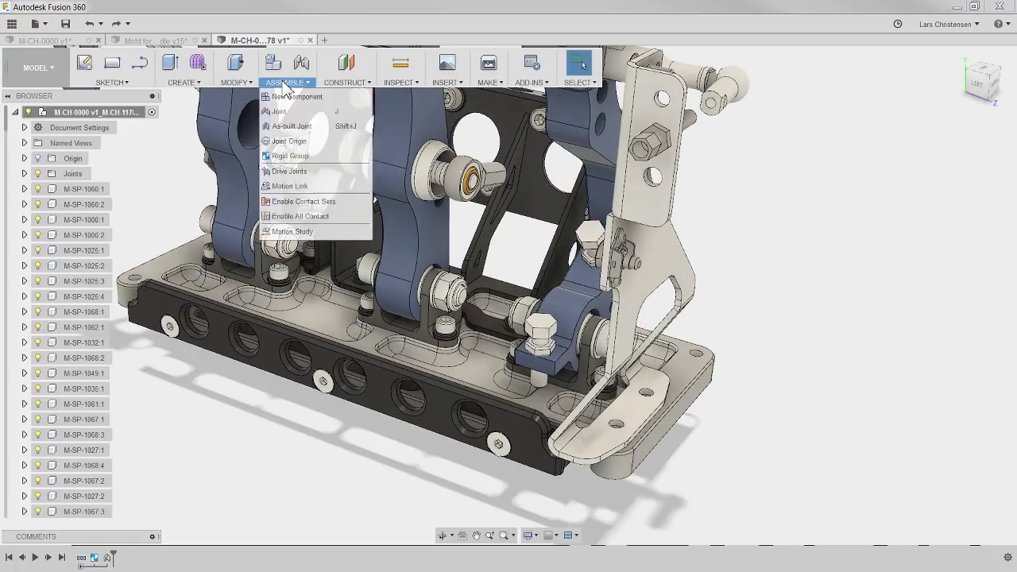
left_click(294, 159)
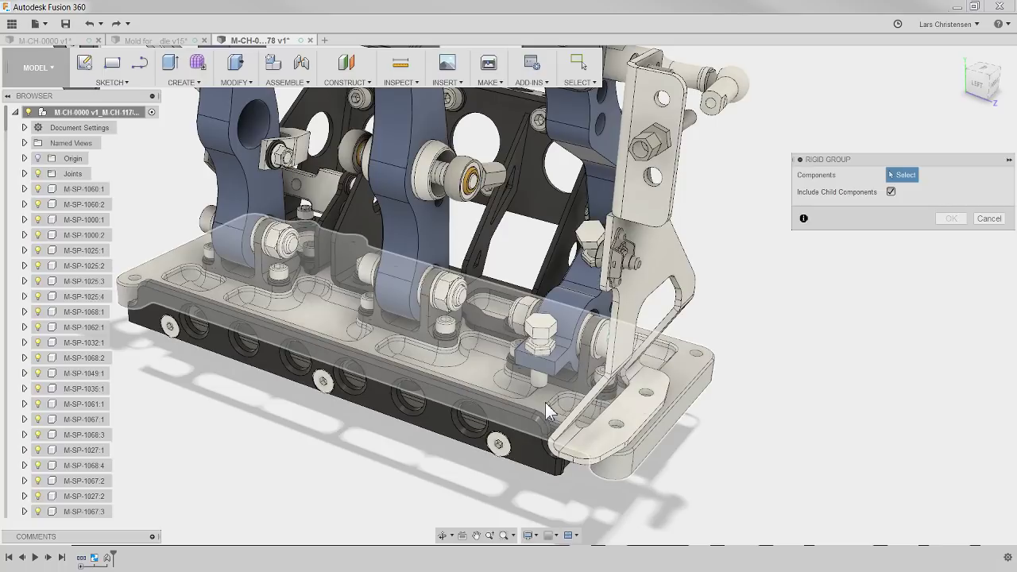
left_click(550, 411)
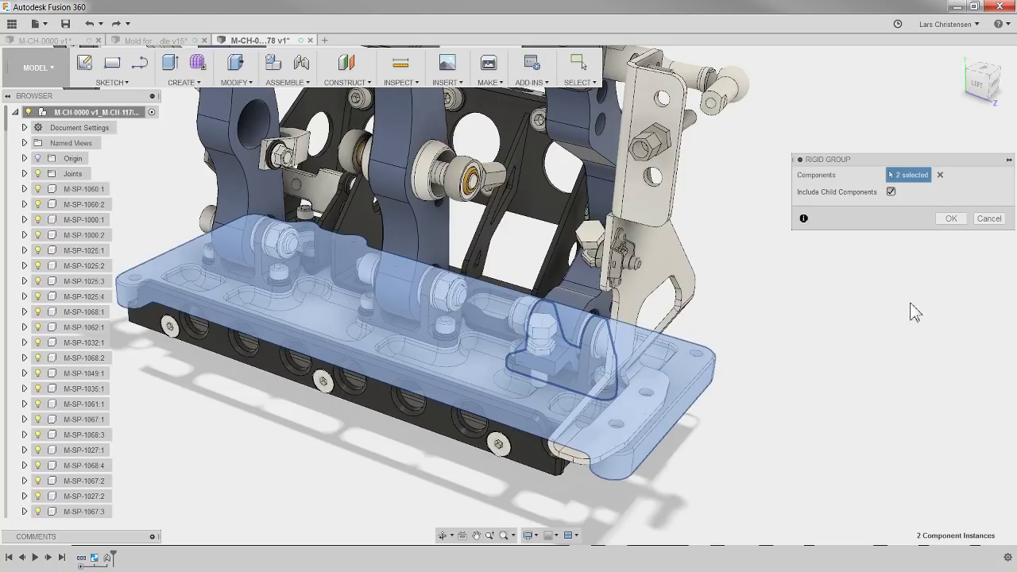
left_click(950, 218)
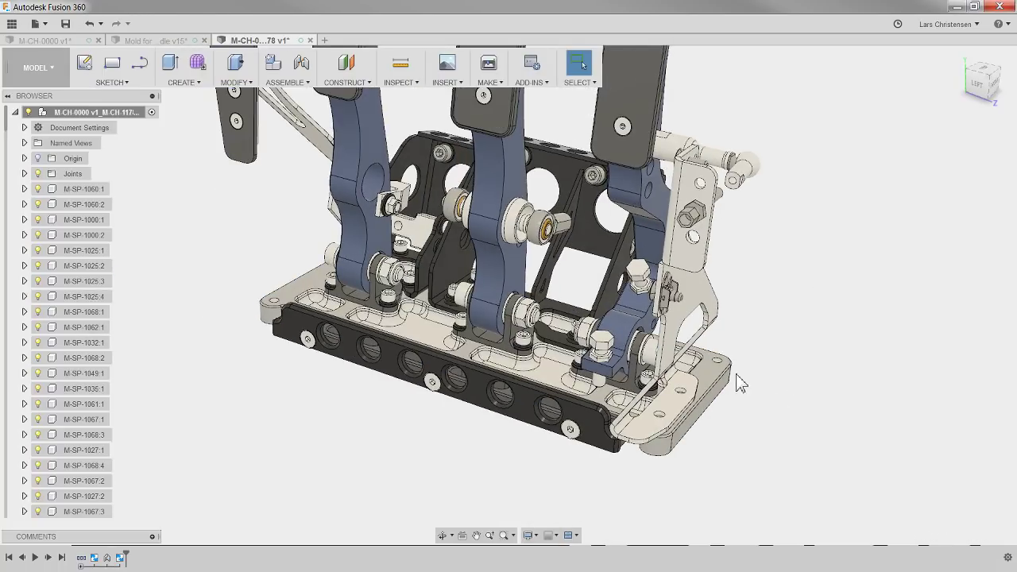
- Find the base plate face's component M-CH-1138:1 in the Browser and Ground it
left_click(721, 379)
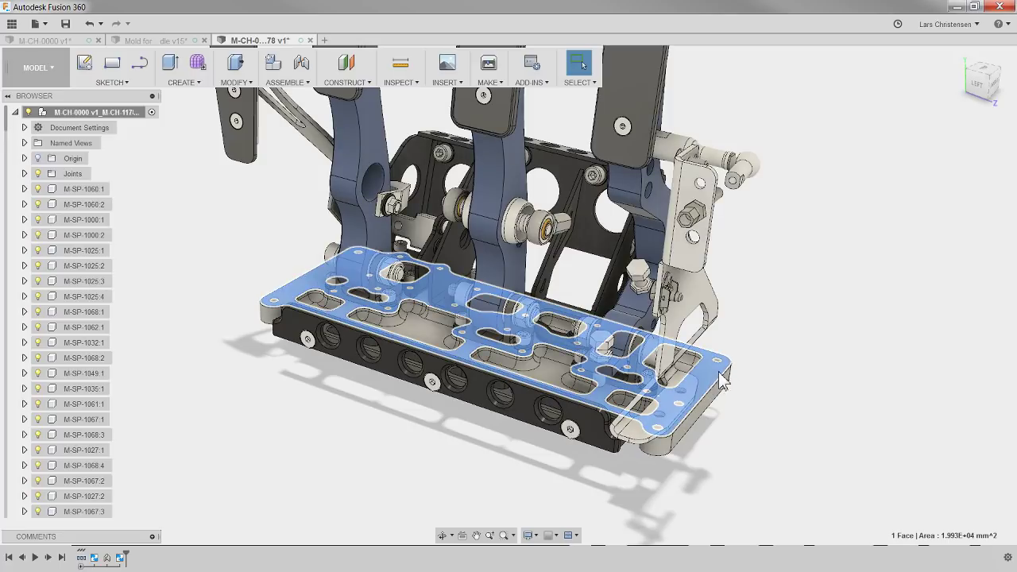
right_click(715, 376)
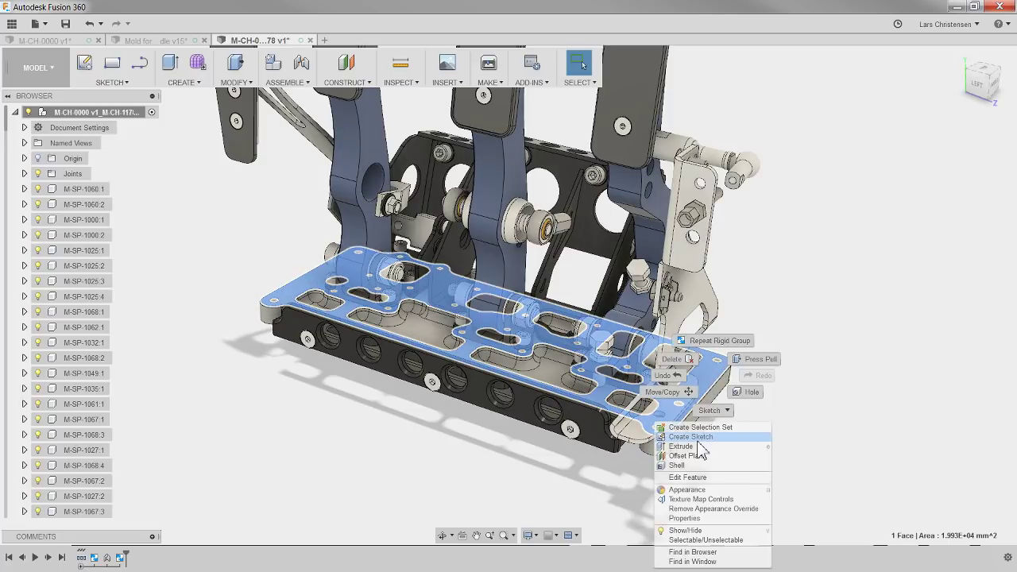
left_click(692, 552)
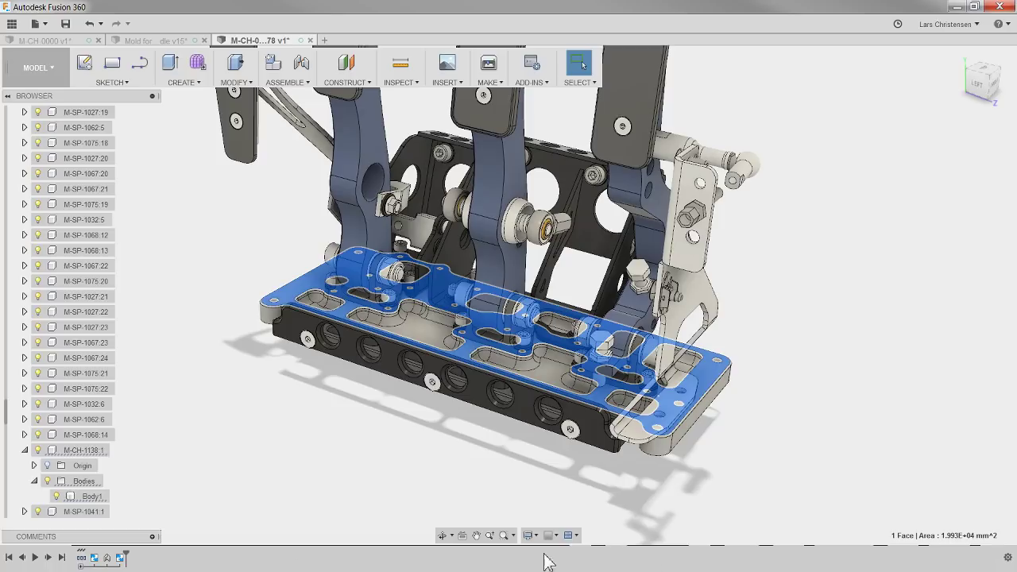
left_click(80, 450)
right_click(73, 450)
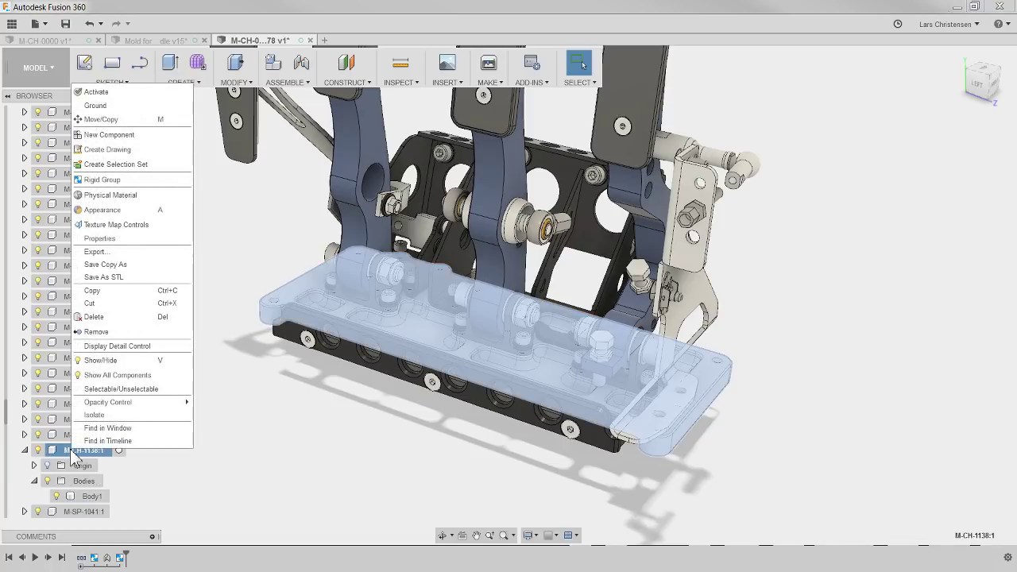
left_click(281, 390)
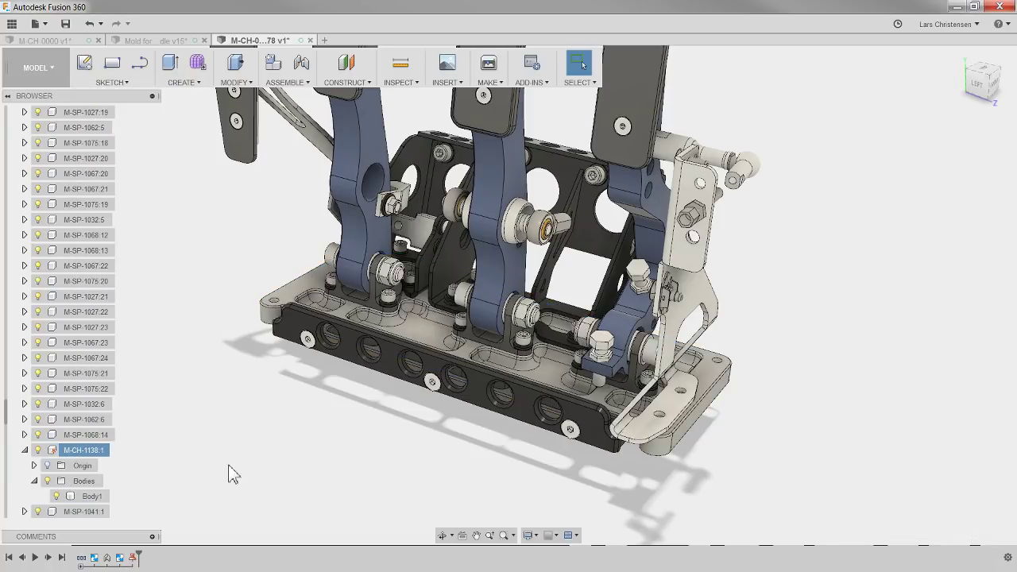
- Swing the right pedal arm about its pivot to test the joint, then clear the selection
middle_click_drag(228, 472, 480, 386, "shift")
scroll(482, 384, "up", 2)
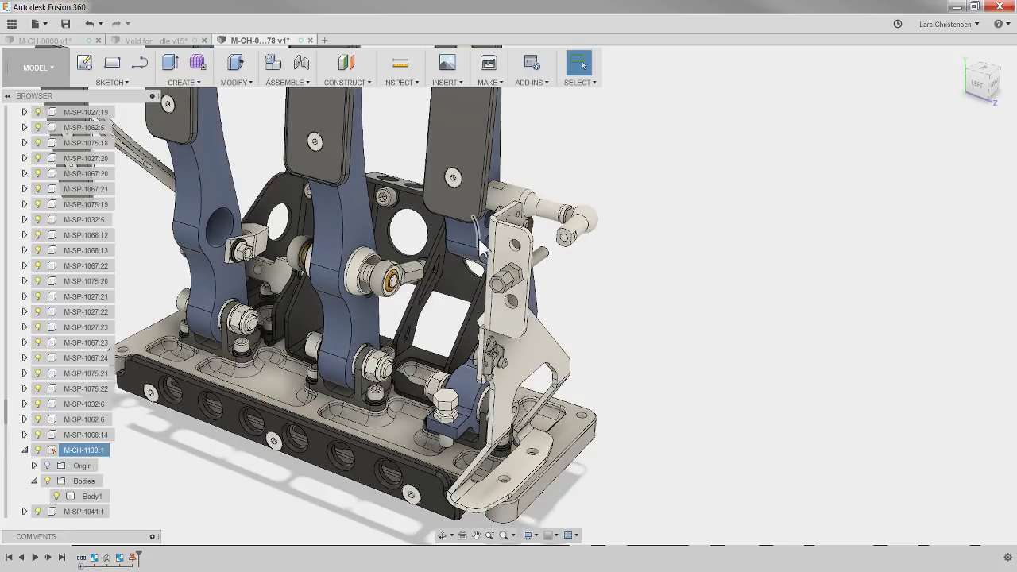
mouse_move(473, 262)
left_mouse_down()
mouse_move(493, 255)
mouse_move(433, 290)
mouse_move(476, 250)
mouse_move(403, 306)
mouse_move(479, 270)
left_mouse_up()
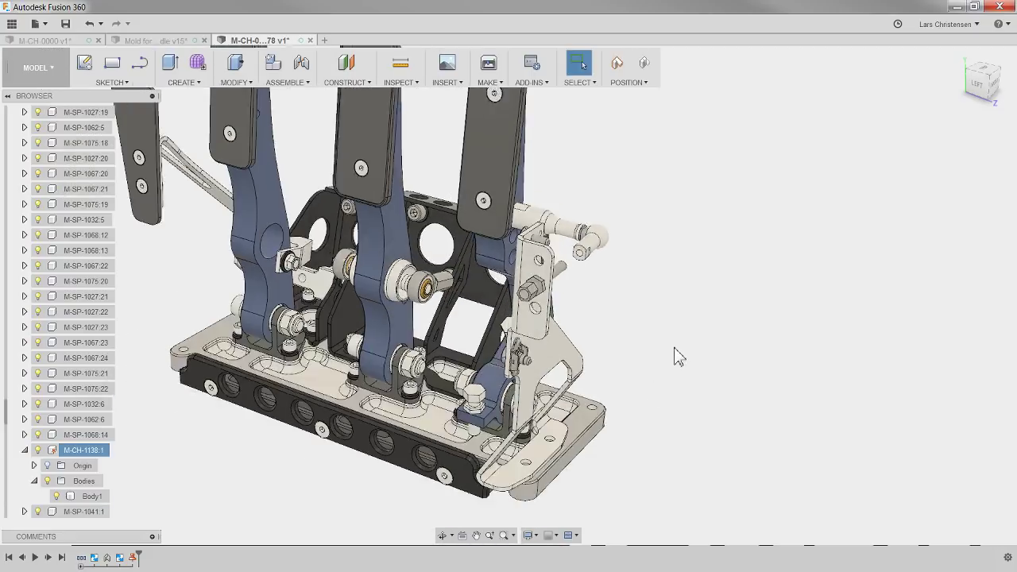
scroll(674, 357, "down", 2)
scroll(554, 426, "up", 3)
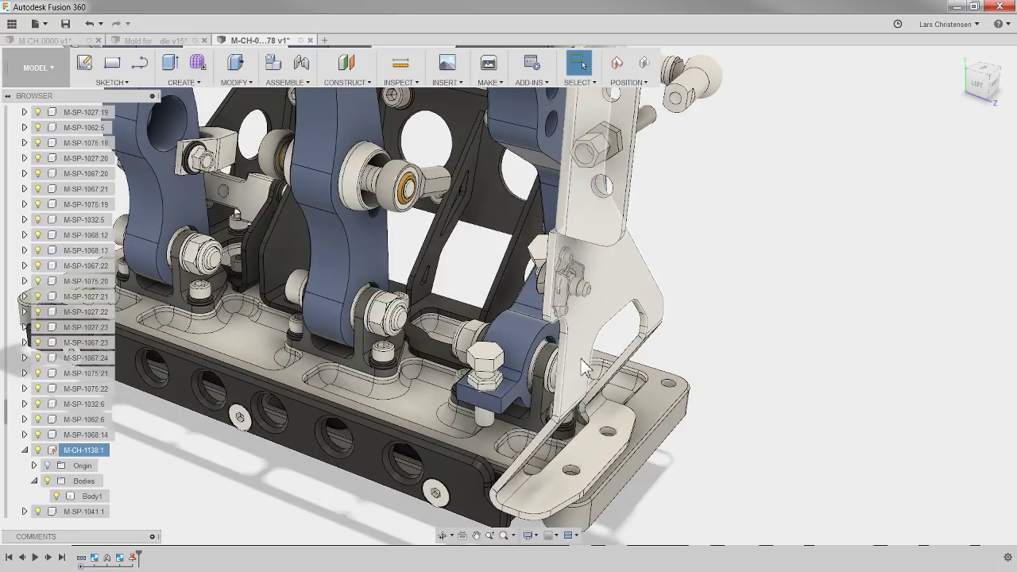
scroll(580, 379, "down", 2)
scroll(580, 380, "down", 4)
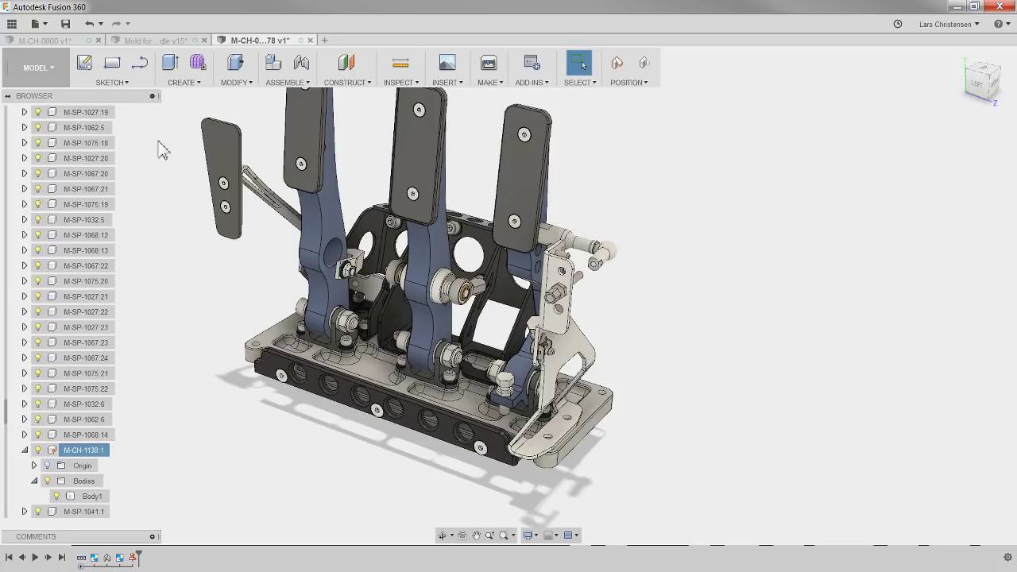
left_click(159, 219)
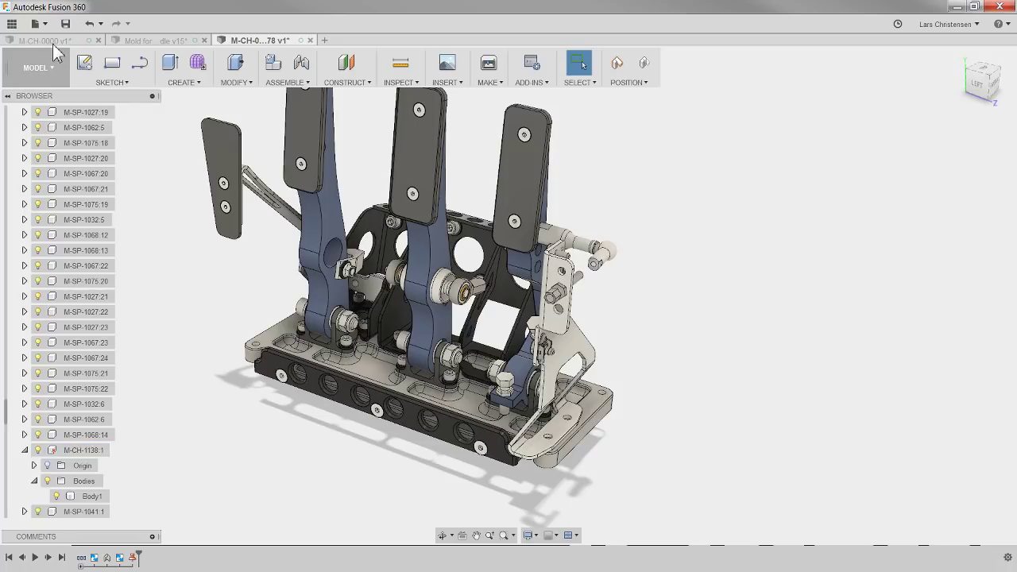
- On M-CH-0000 v1, delete the old pedal-box assembly M-CH-1178:1 and show the Data Panel
left_click(57, 40)
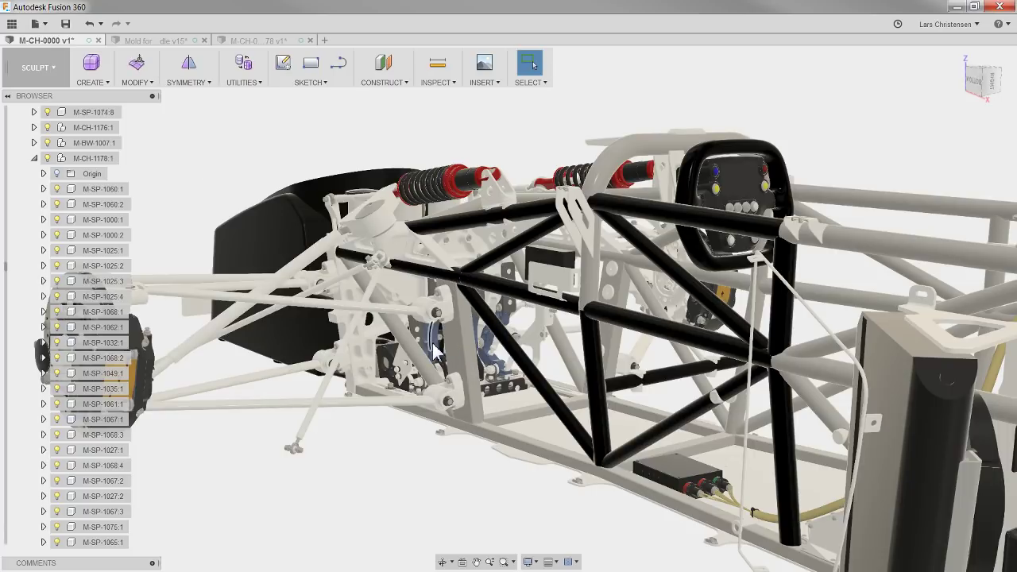
left_click(94, 159)
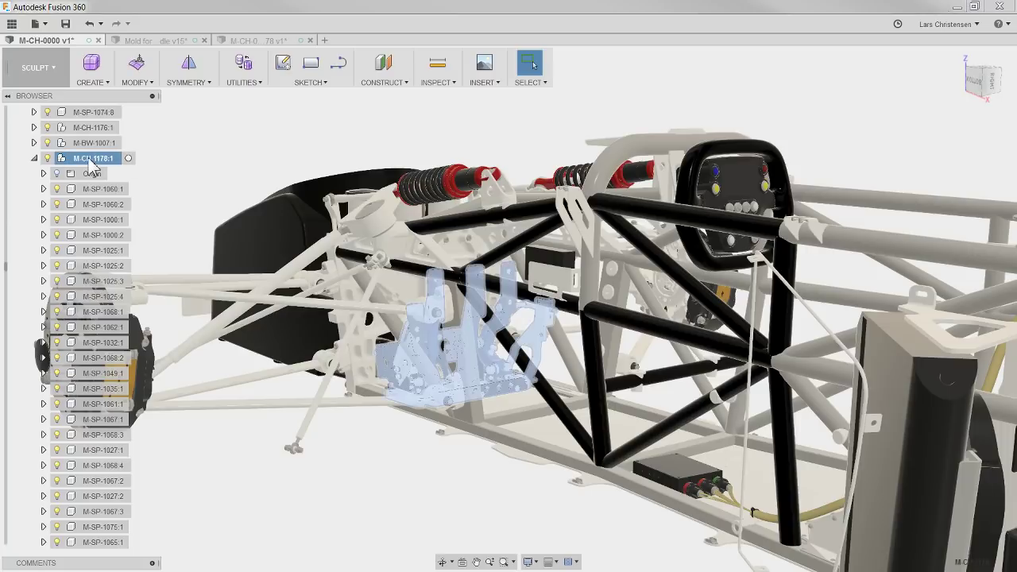
right_click(91, 158)
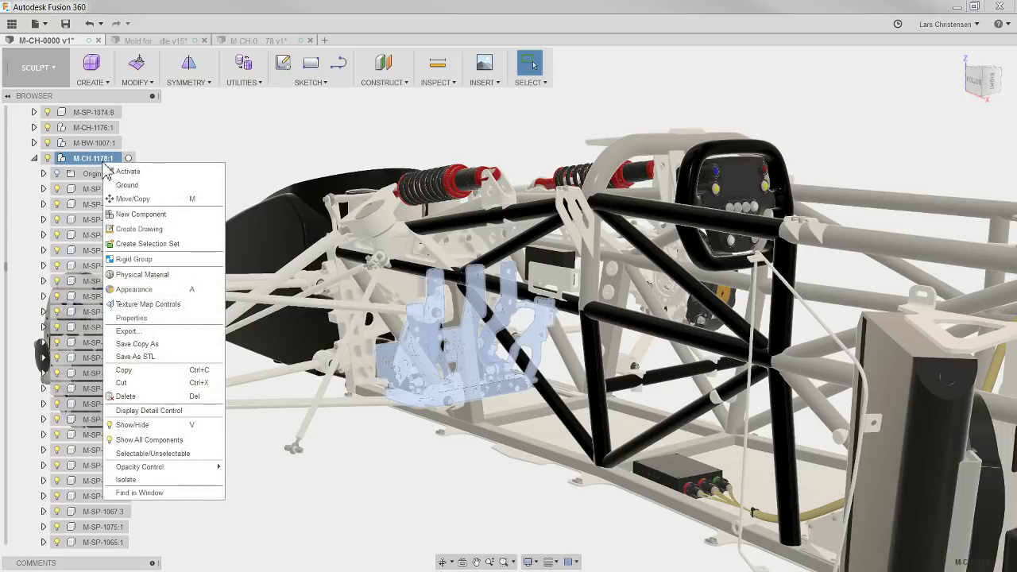
left_click(128, 397)
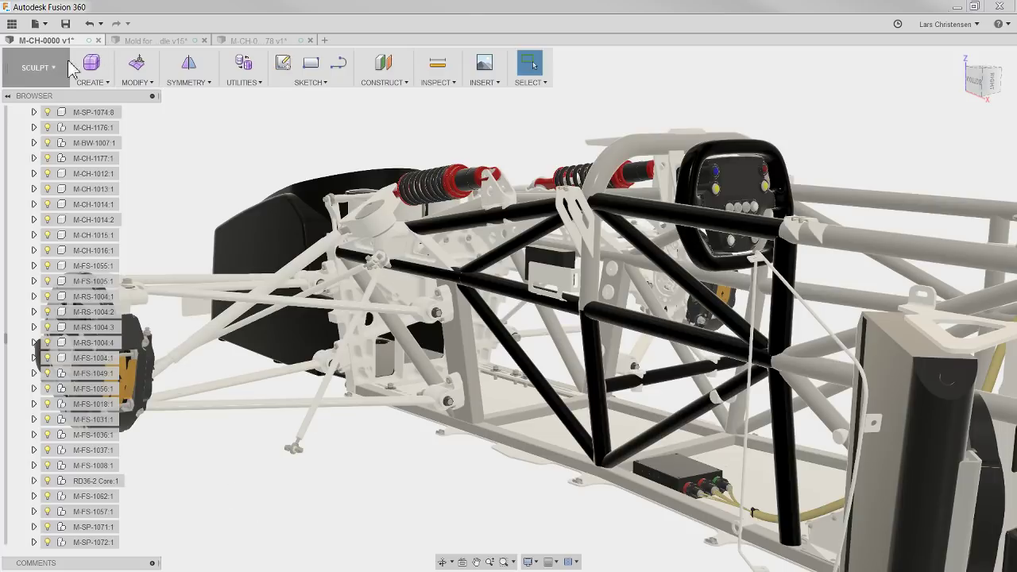
left_click(11, 24)
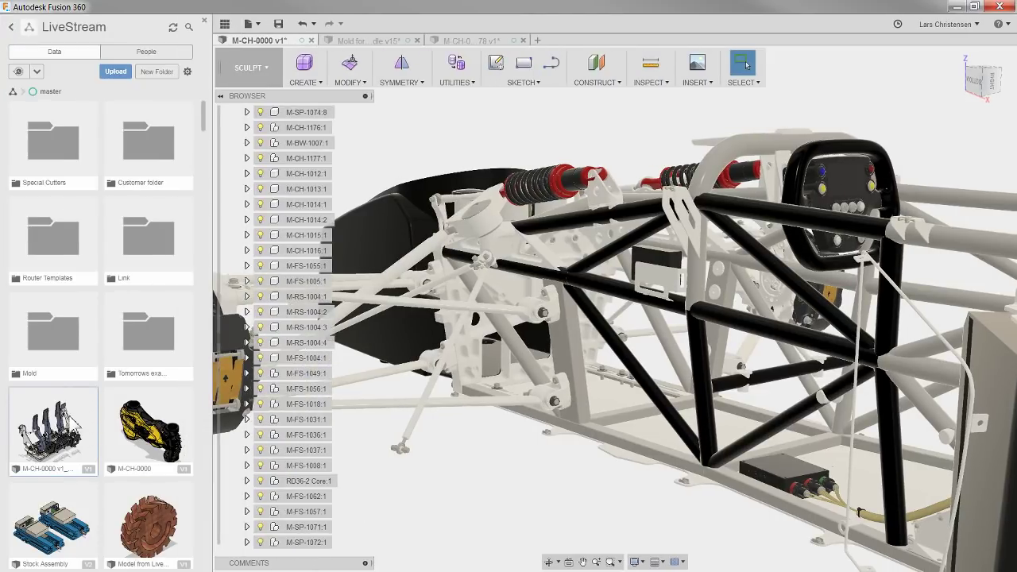
- Insert the pedal-box design into the chassis, leaving it at its original position
right_click(61, 408)
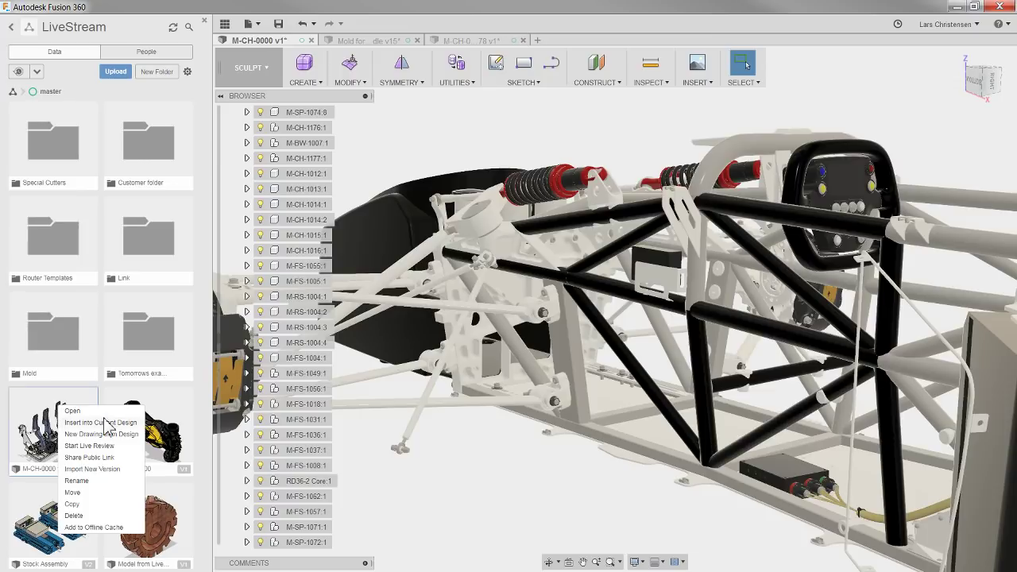
left_click(97, 422)
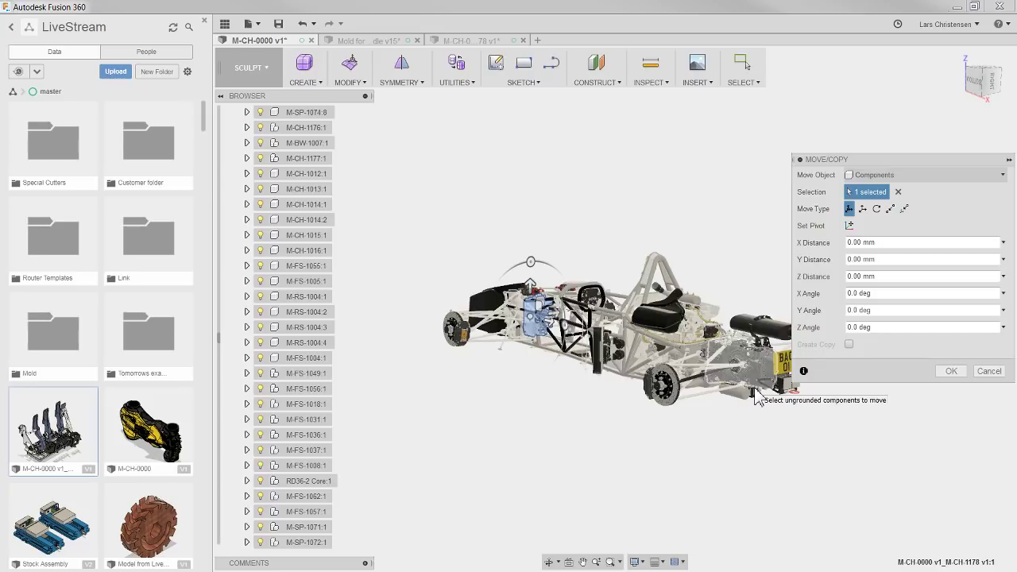
left_click(985, 371)
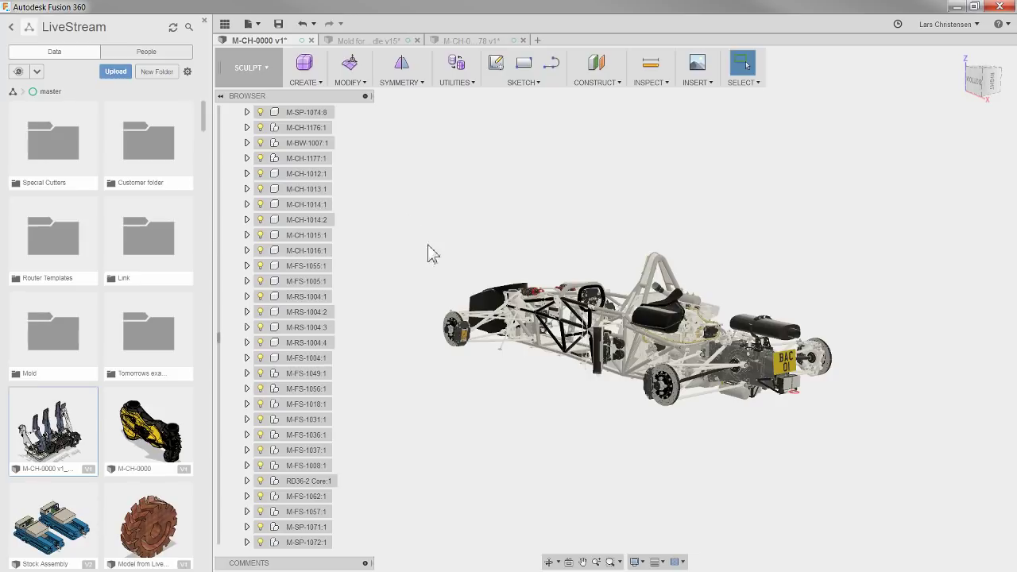
- Pick the Body and Tires selection set and orbit the car to a higher angle
scroll(269, 270, "up", 5)
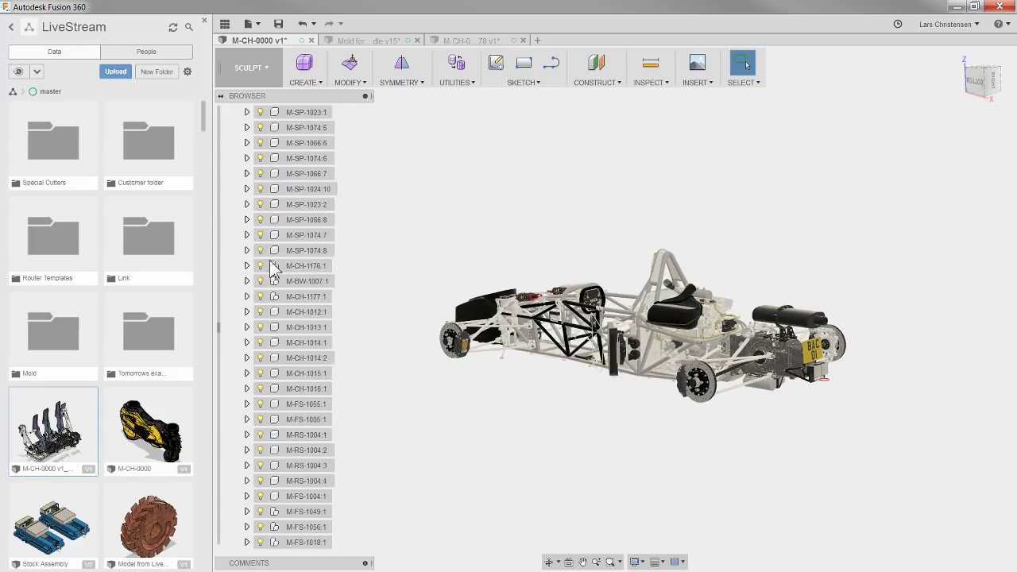
scroll(264, 272, "up", 2)
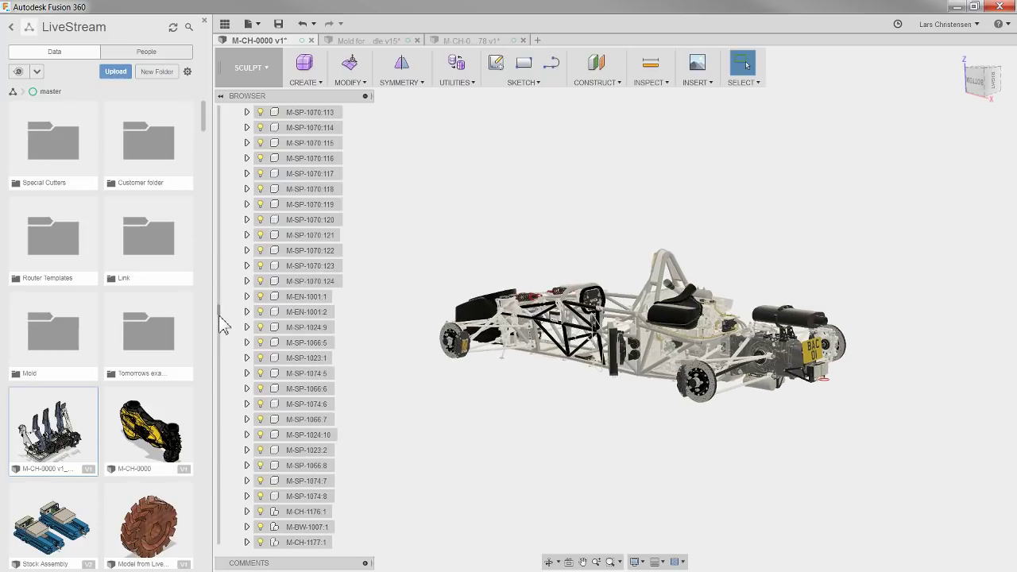
left_click_drag(220, 323, 220, 103)
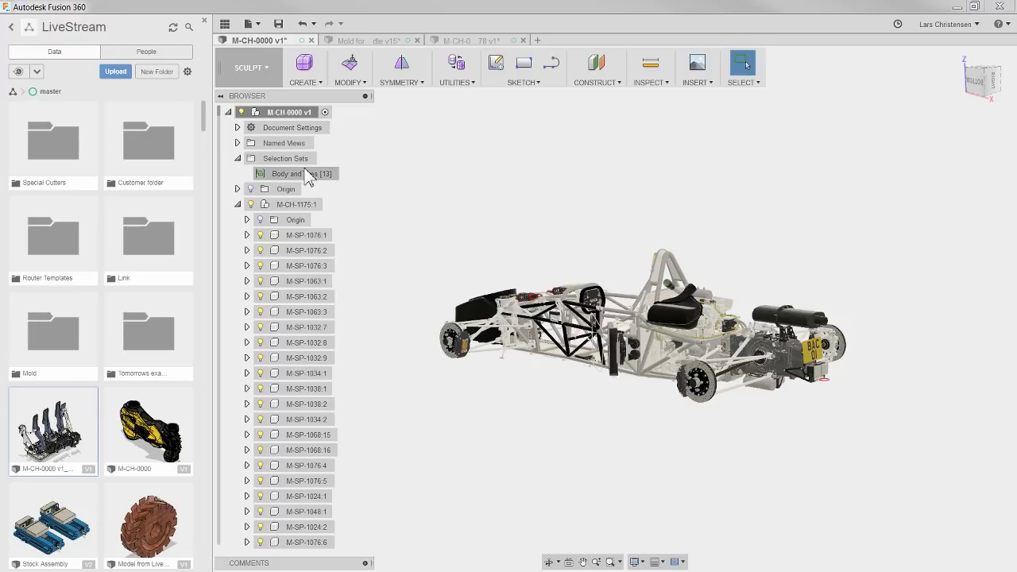
left_click(262, 173)
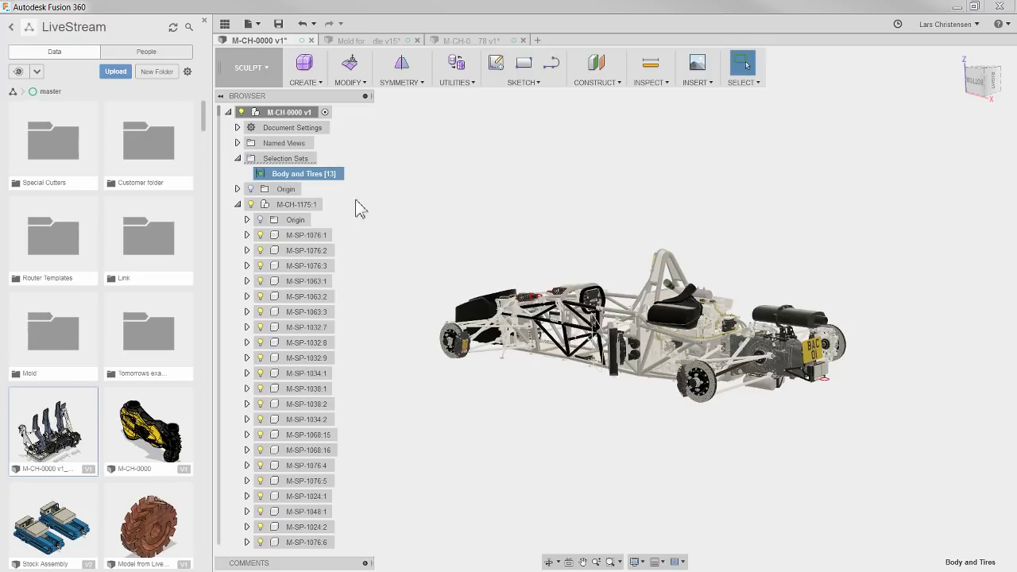
scroll(540, 382, "up", 8)
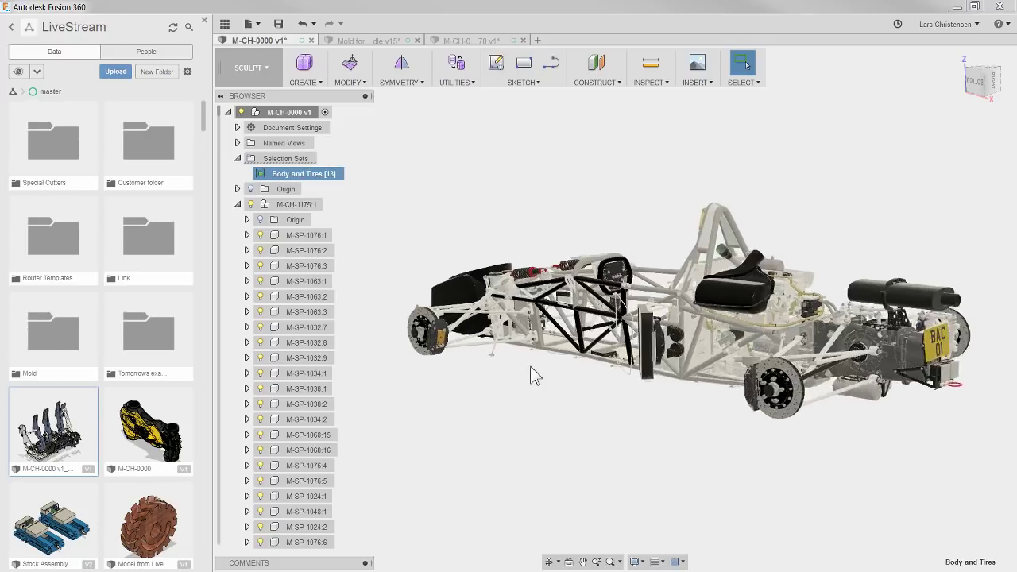
middle_click_drag(747, 434, 413, 230, "shift")
- Select every Body and Tires part, clear the selection, and return to Mold for paddle v15
left_click(351, 176)
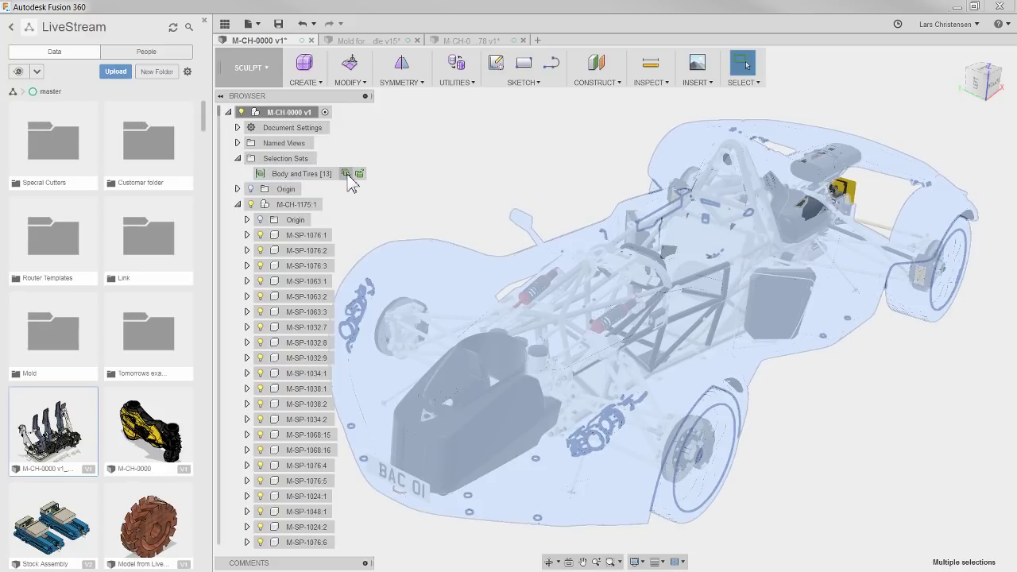
left_click(421, 211)
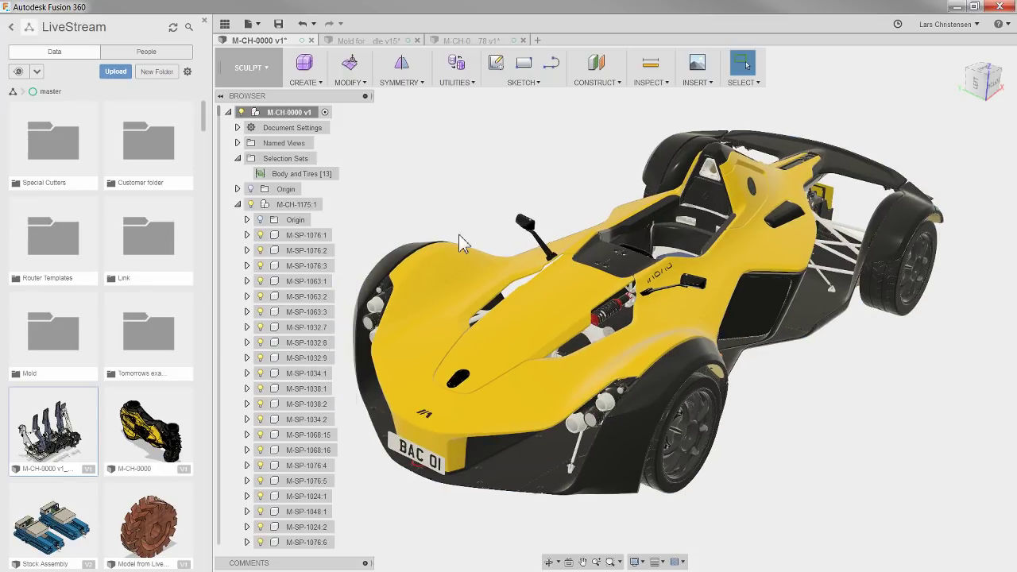
left_click(387, 43)
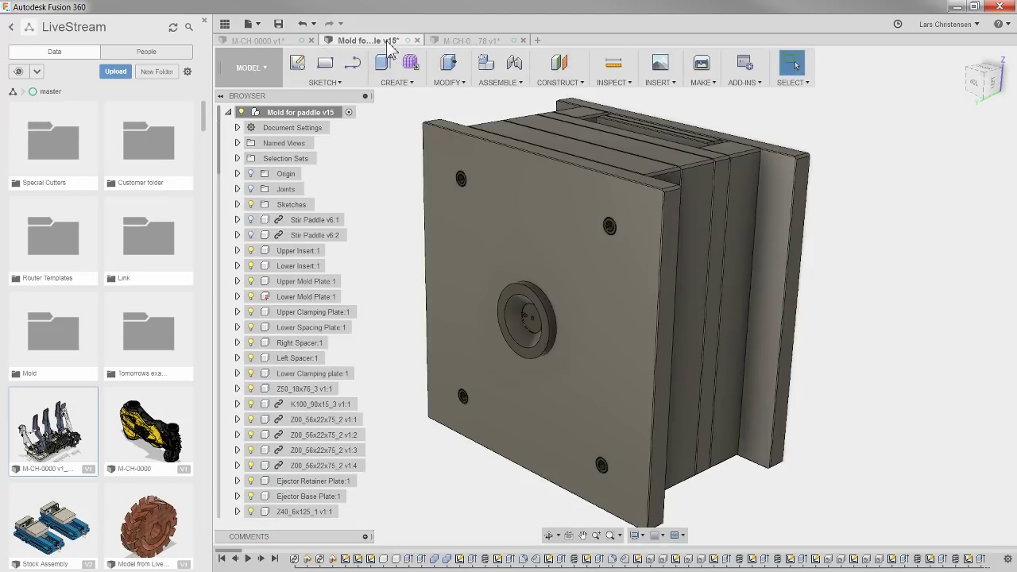
- Hide the Data Panel and slide the front clamping plate out along its pins and back flush
left_click(225, 23)
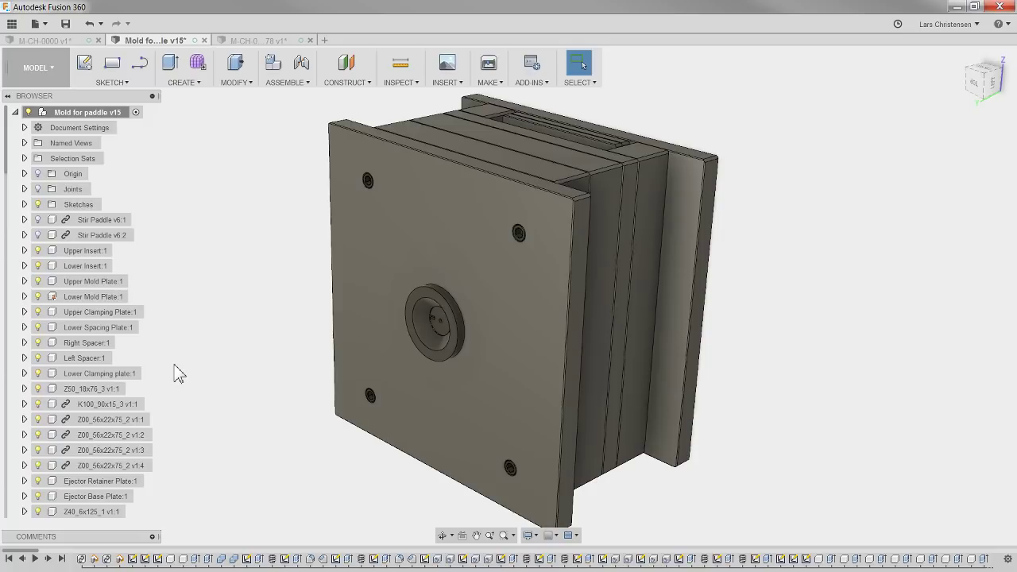
left_click_drag(551, 343, 334, 401)
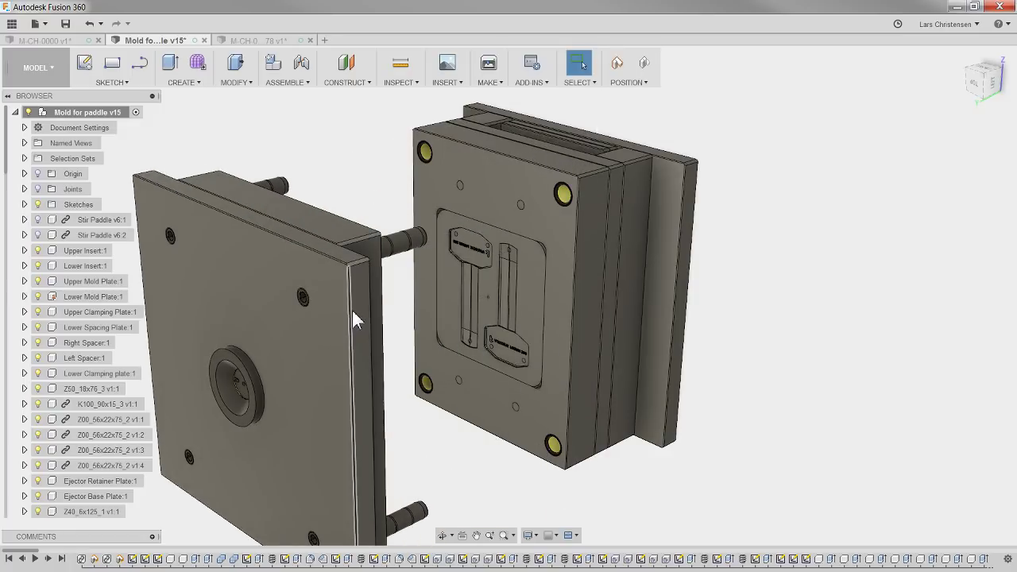
left_click_drag(351, 309, 631, 211)
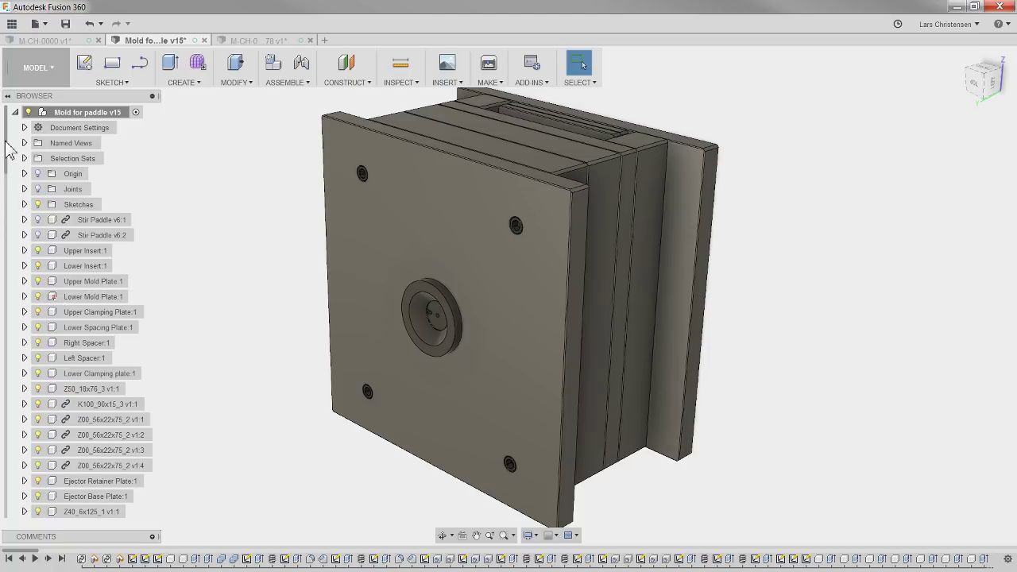
left_click_drag(7, 167, 31, 140)
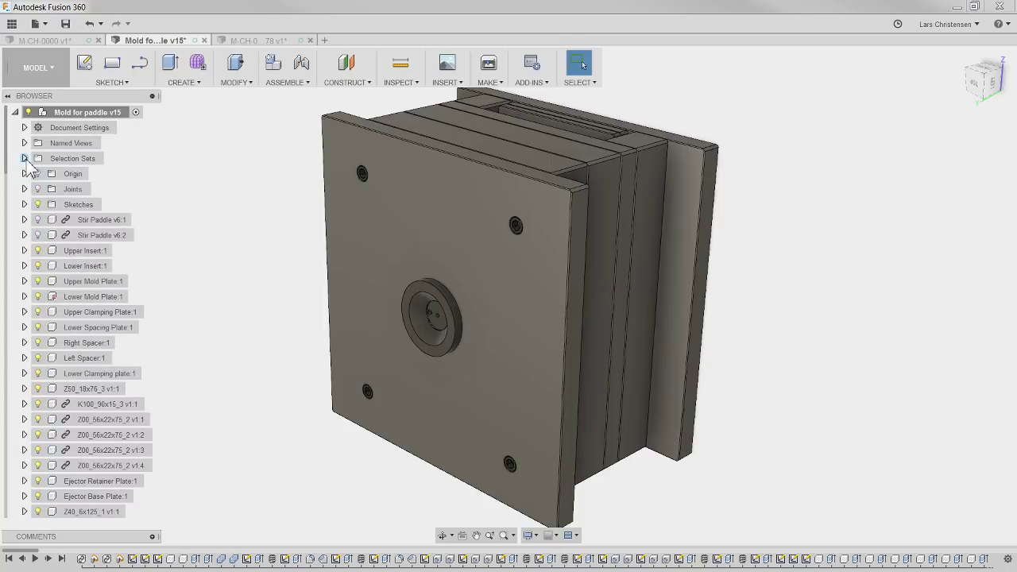
- Expand Selection Sets, select all Hardware [57] parts, then clear the selection
left_click(25, 158)
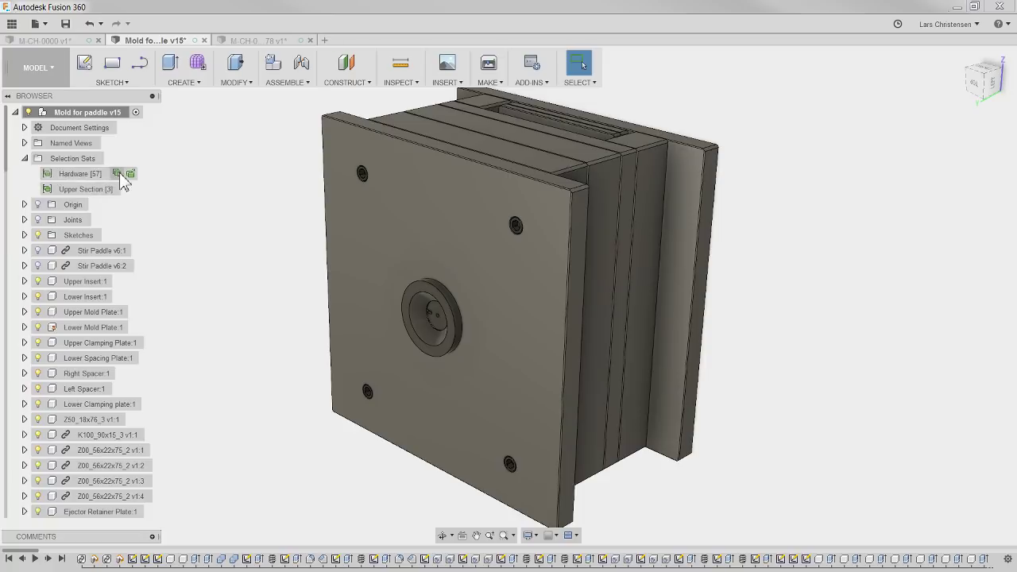
left_click(118, 173)
left_click(307, 266)
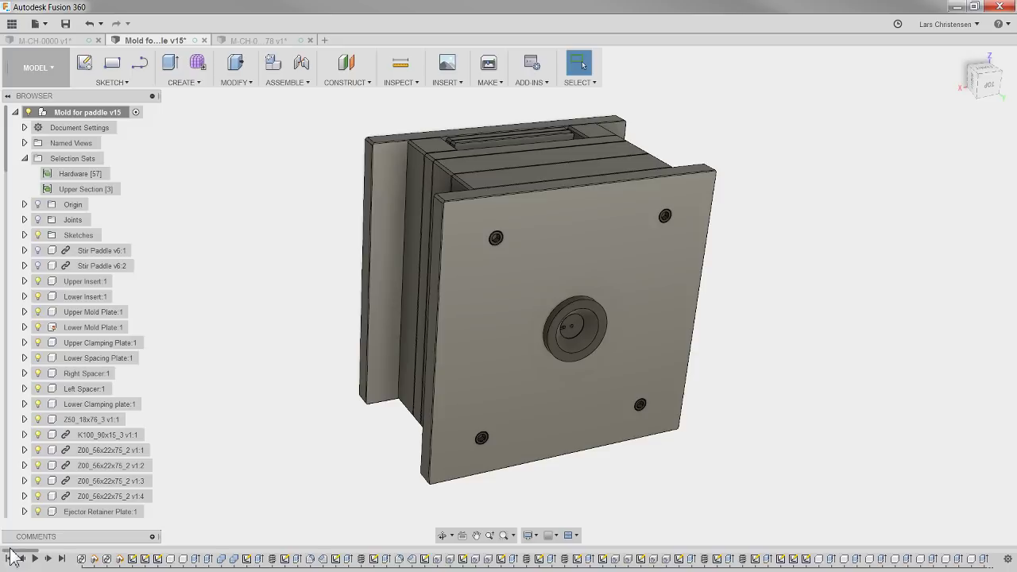
mouse_move(14, 551)
left_mouse_down()
mouse_move(998, 550)
mouse_move(751, 562)
mouse_move(20, 567)
left_mouse_up()
- Group the timeline features from Component Insert Stir Paddle through Extrude2
left_click(82, 559)
mouse_move(86, 560)
left_mouse_down()
mouse_move(260, 562)
mouse_move(214, 562)
left_mouse_up()
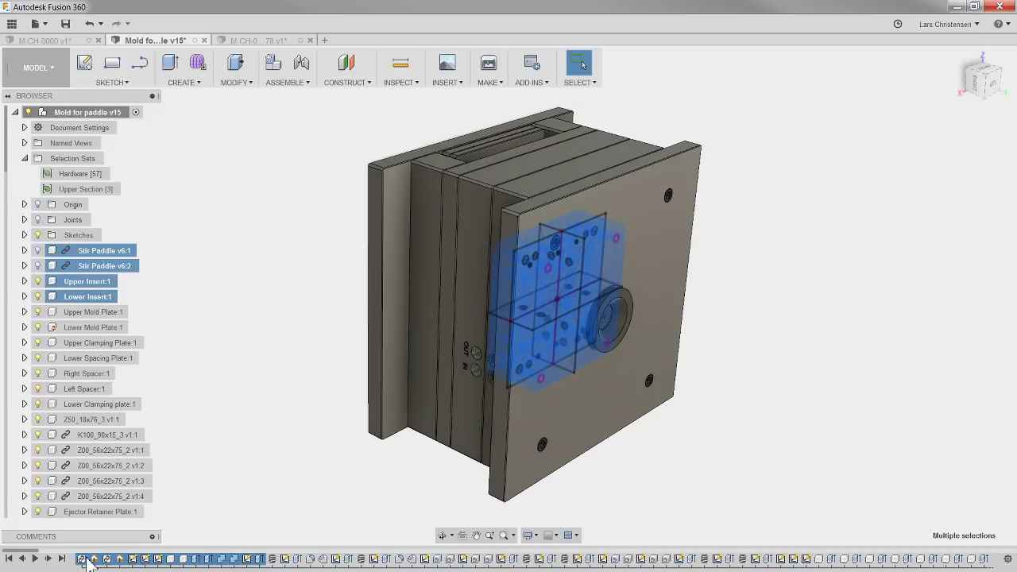
left_click_drag(88, 562, 216, 566)
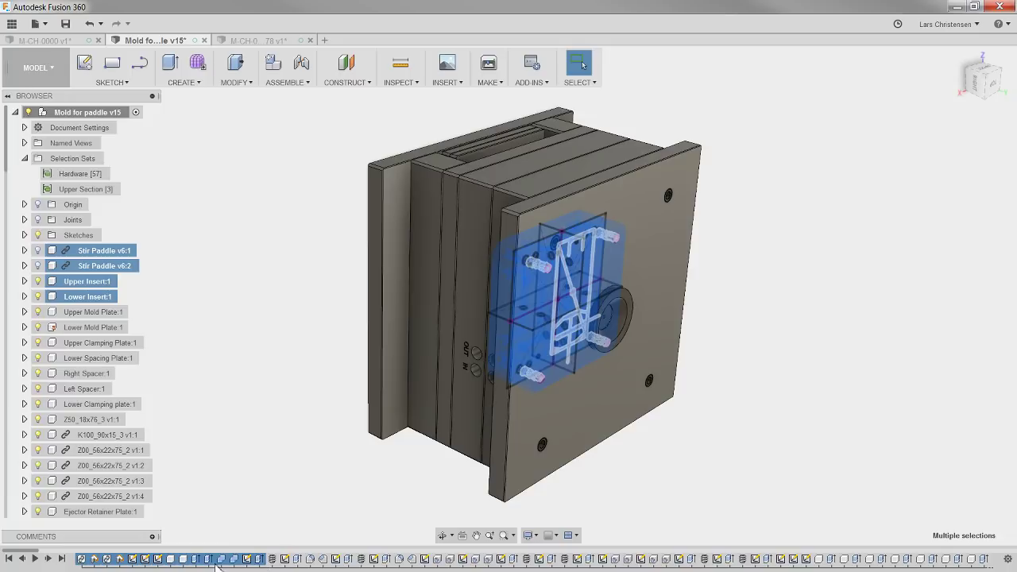
right_click(260, 561)
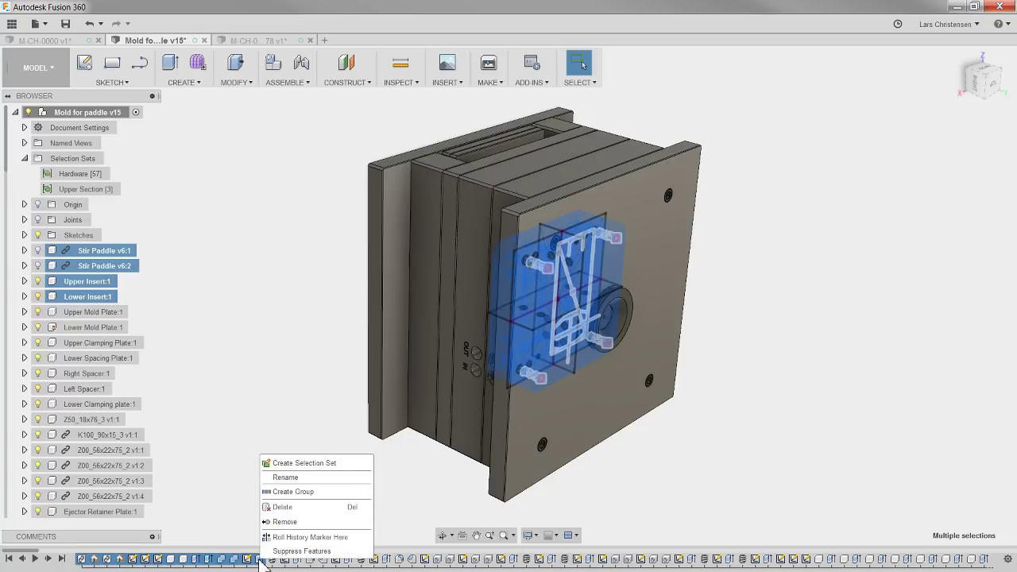
left_click(311, 492)
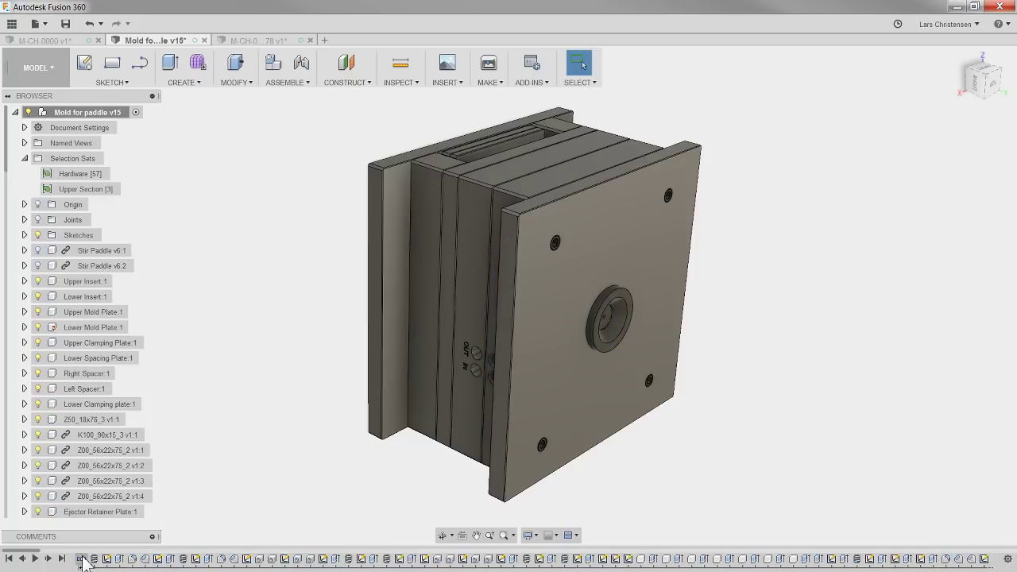
- Rename the new timeline group from Group16 to 'Inserts and Paddles'
mouse_move(82, 559)
left_click(80, 566)
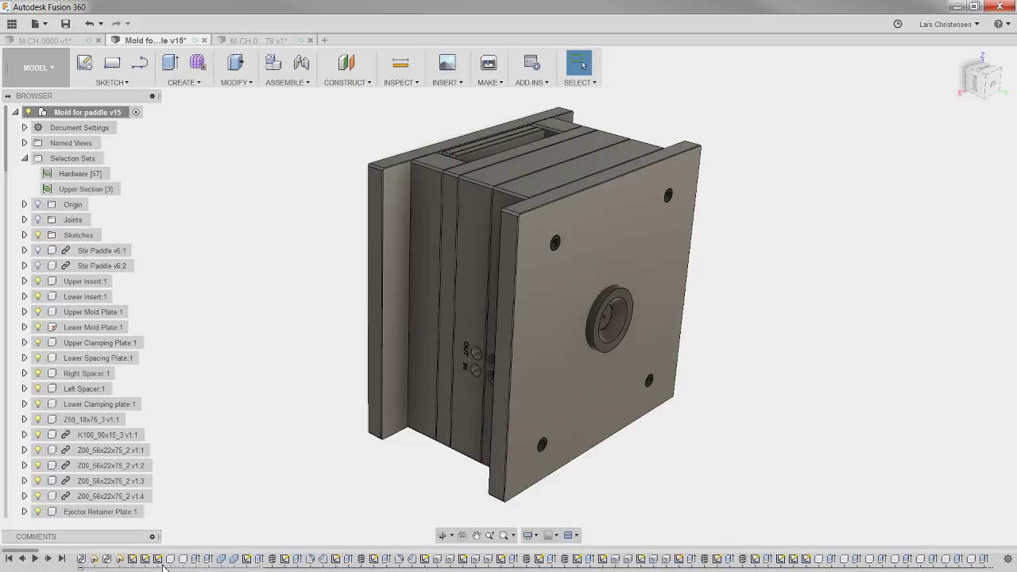
left_click(80, 565)
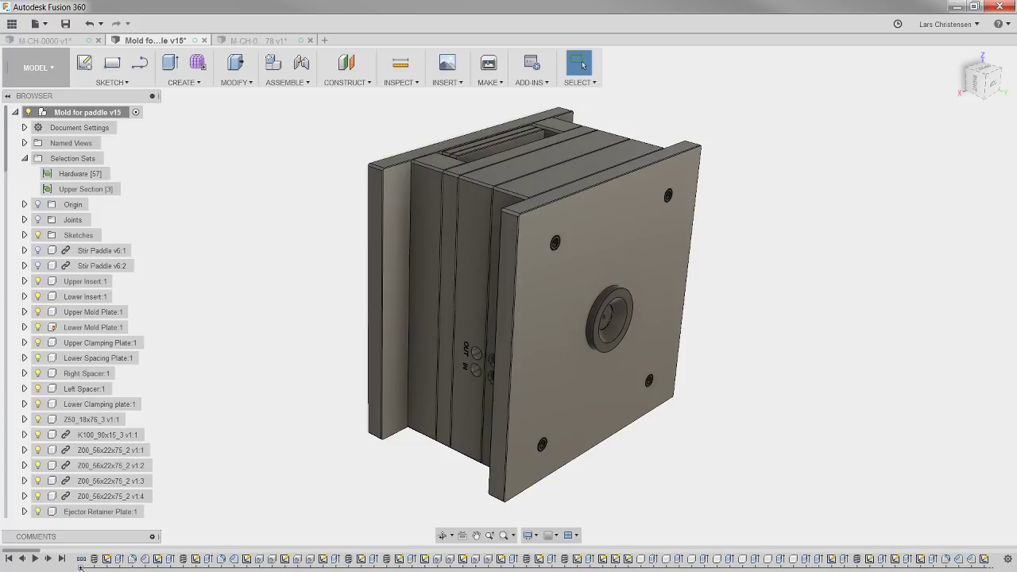
left_click(82, 561)
right_click(82, 560)
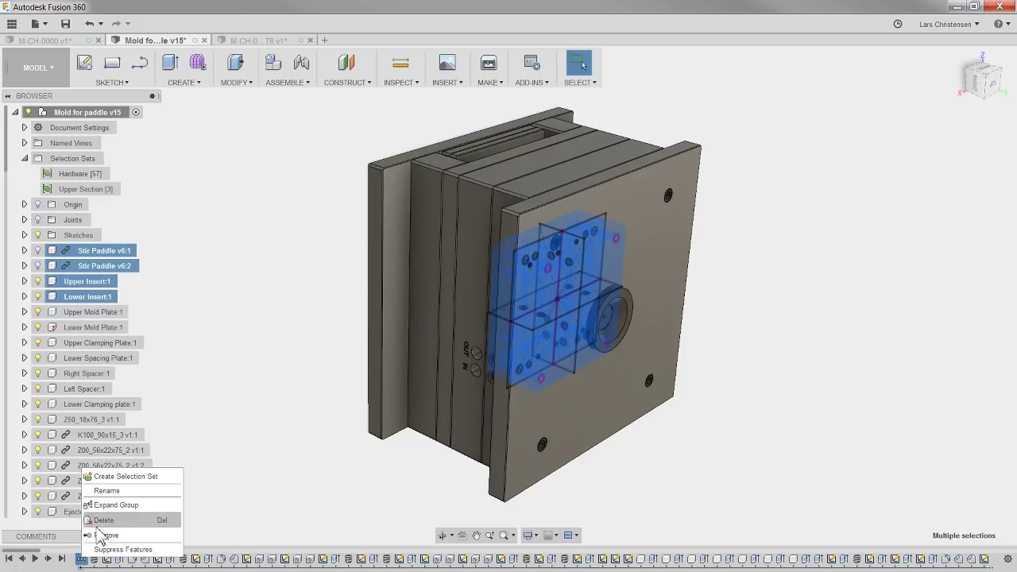
left_click(113, 494)
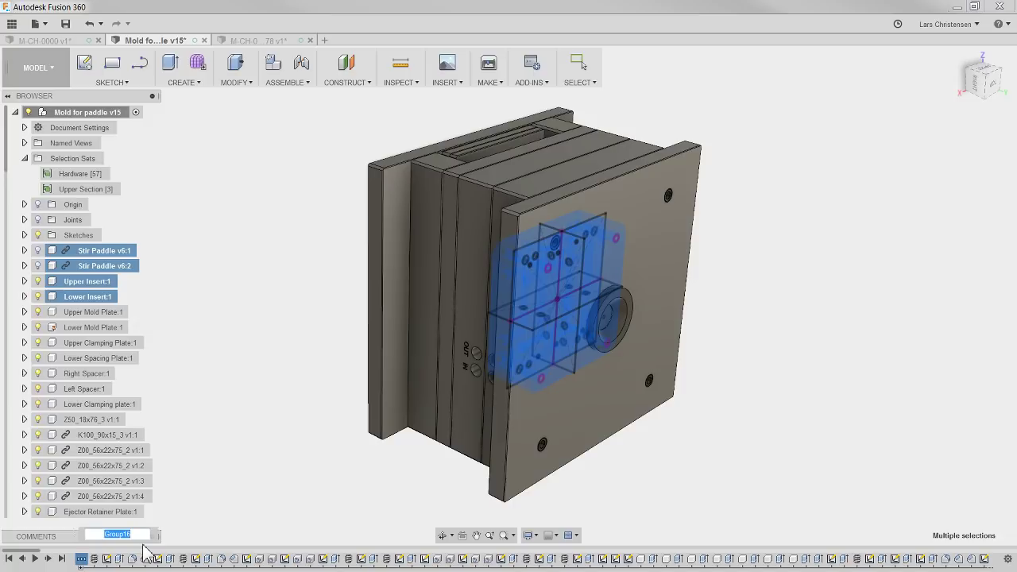
key("BackSpace")
type("Inserts and Paddles")
key("Return")
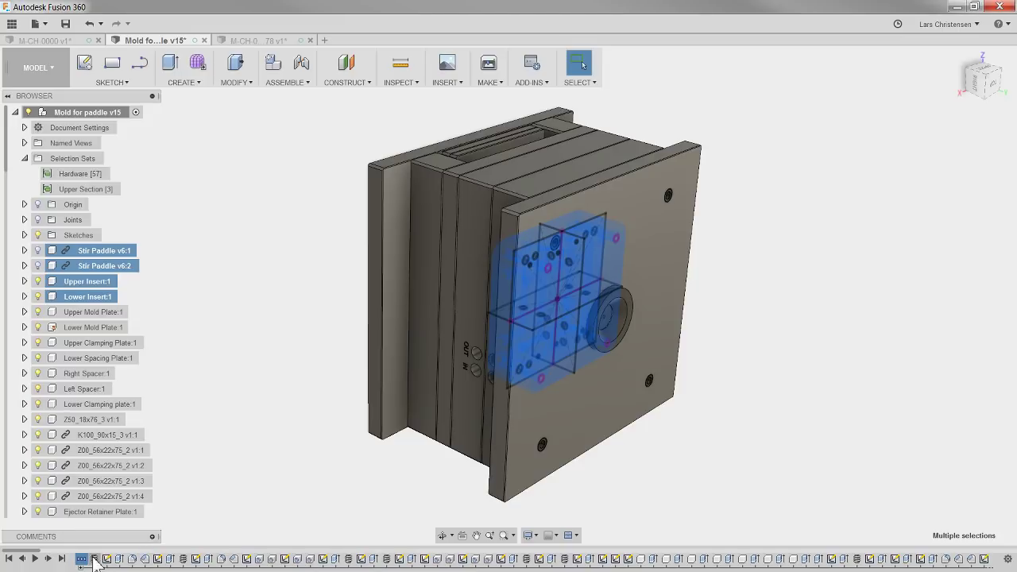
- Group the timeline features from Thread1 through Sketch4
left_click(222, 499)
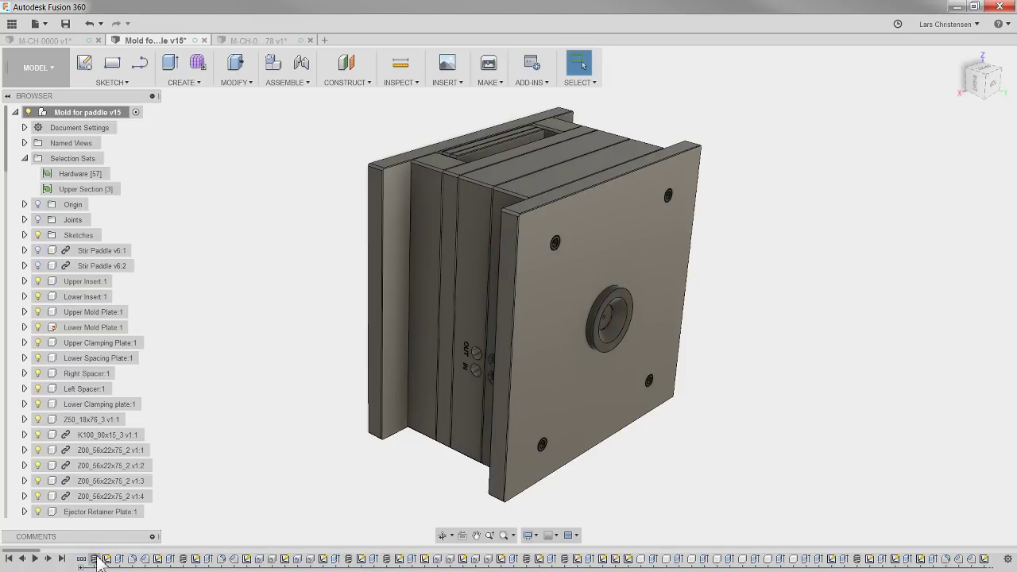
left_click(93, 558)
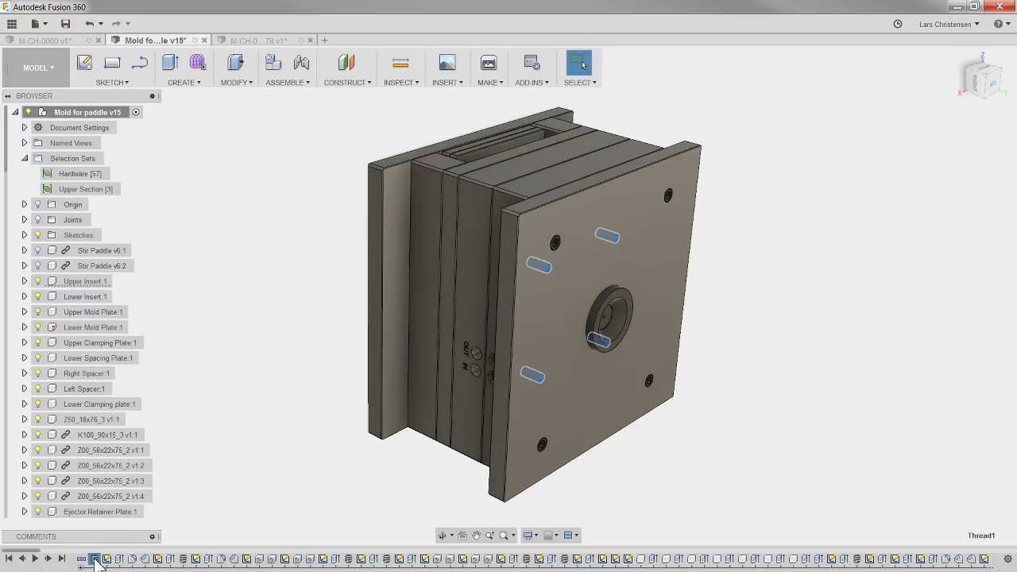
left_click(897, 559, "shift")
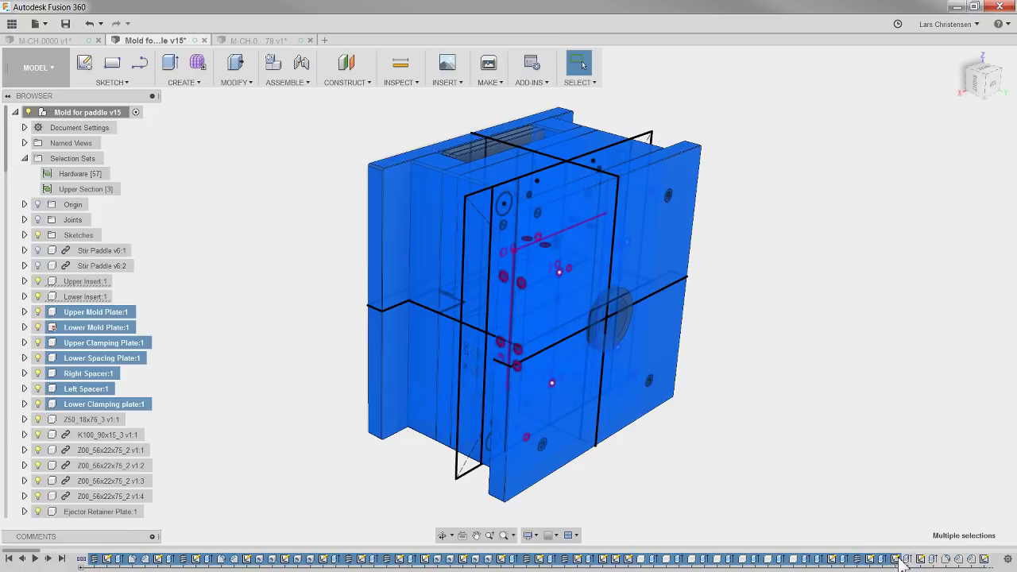
right_click(329, 560)
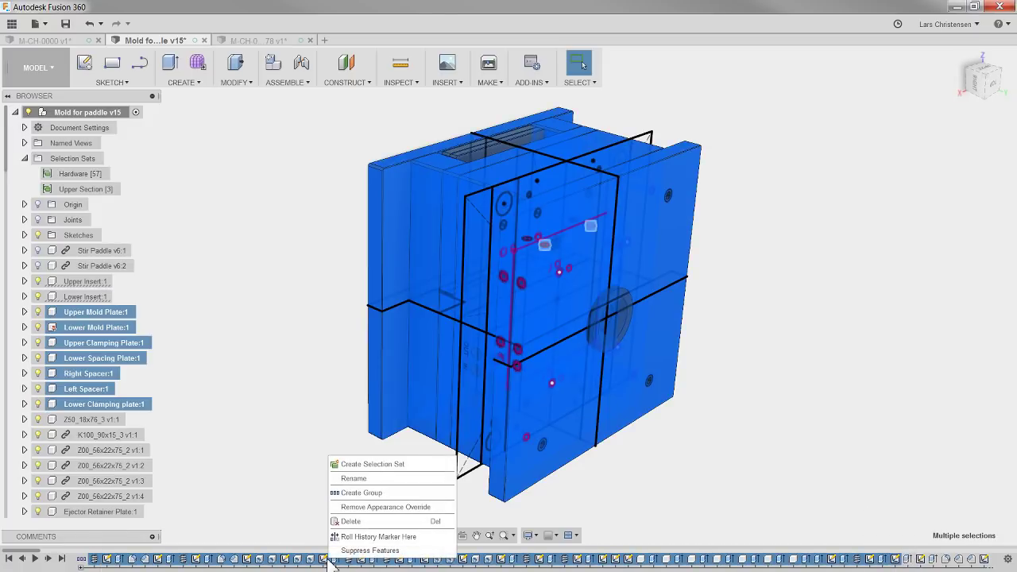
left_click(371, 492)
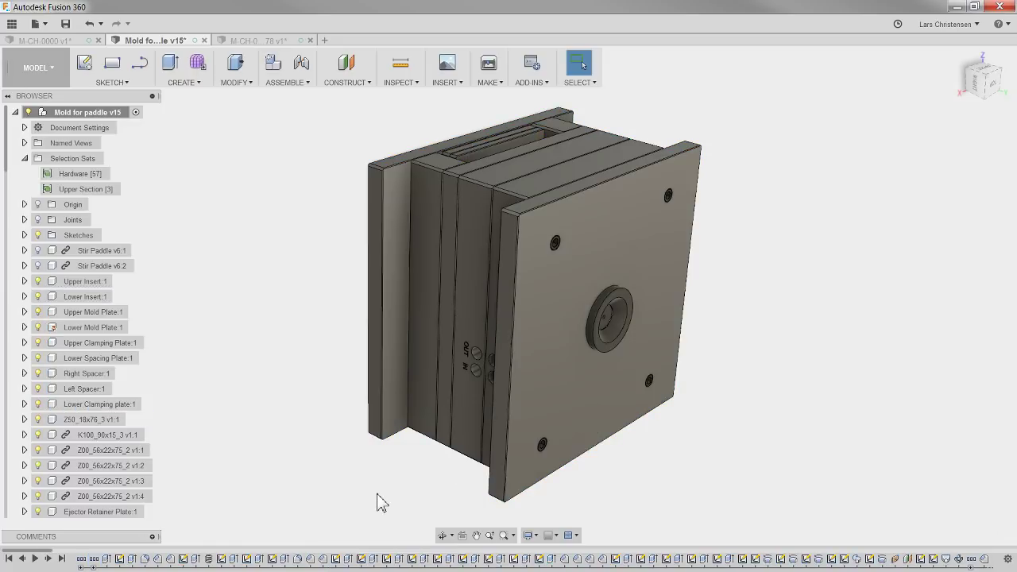
- Remove the appearance override from the timeline features, then select the group's components
left_click(105, 559)
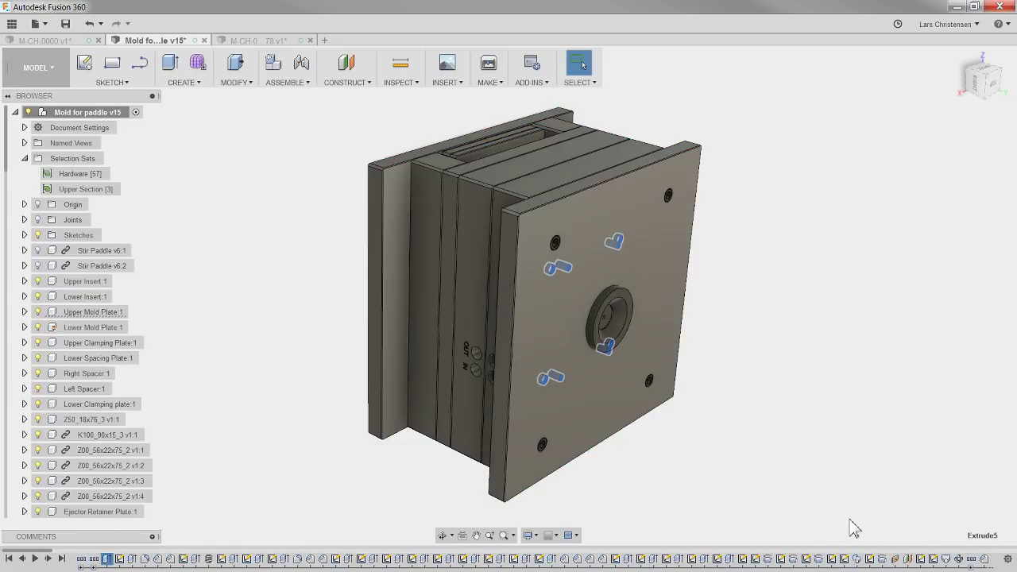
left_click(946, 559, "shift")
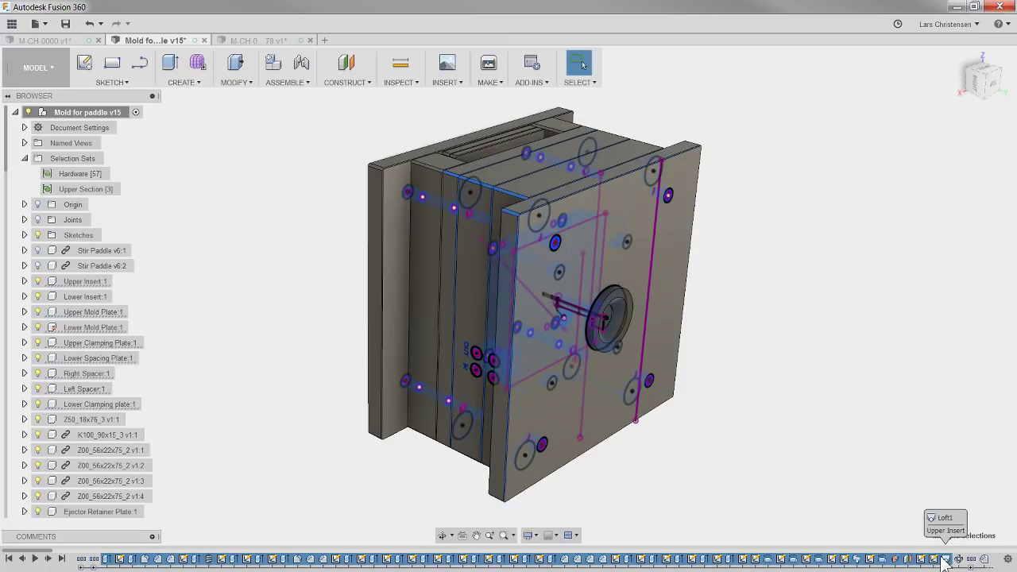
right_click(208, 559)
left_click(243, 489)
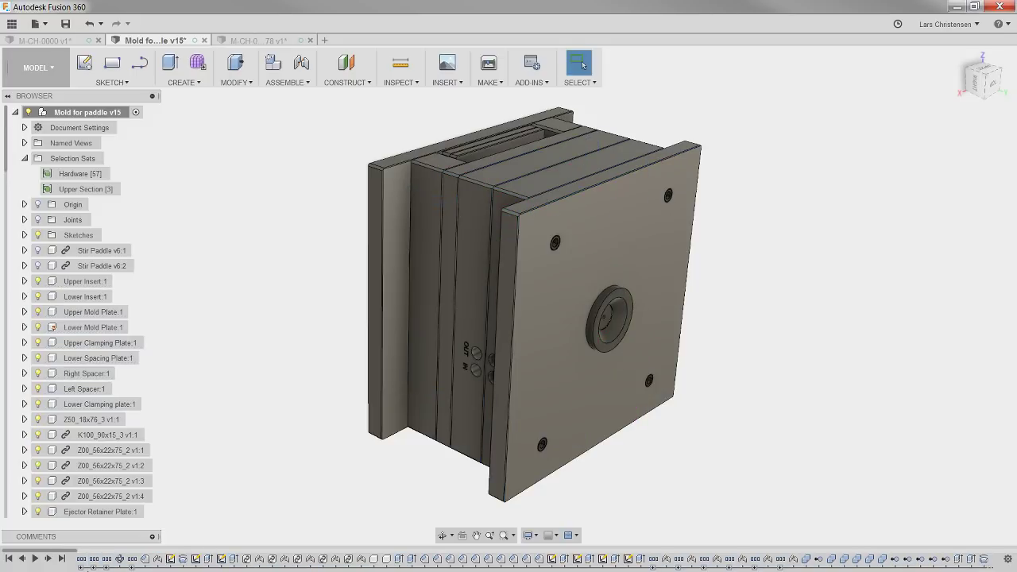
right_click(83, 562)
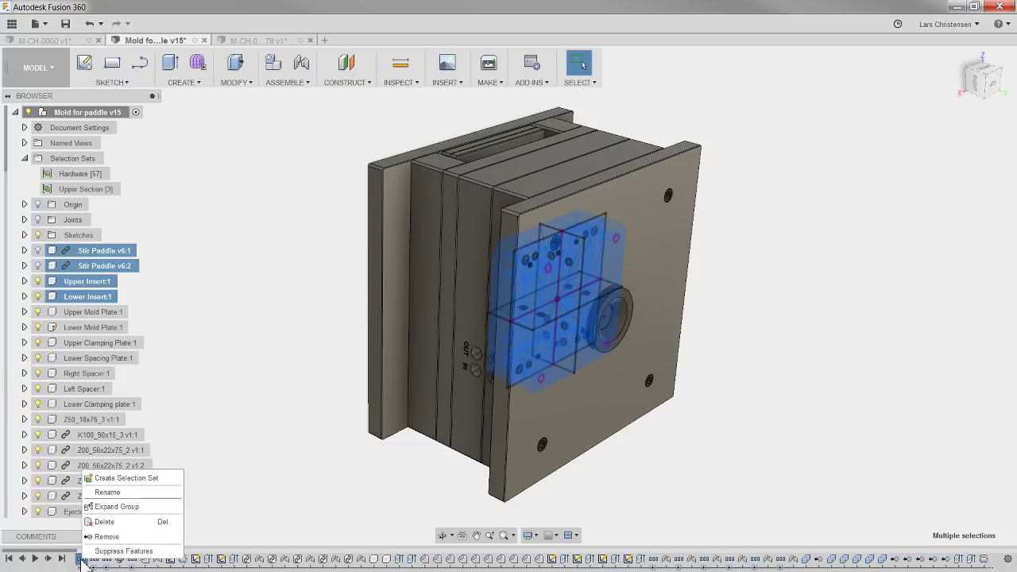
- Create a selection set from the group's components and rename Selection Set3 to 'Insert and Sketches'
left_click(127, 478)
left_click(90, 207)
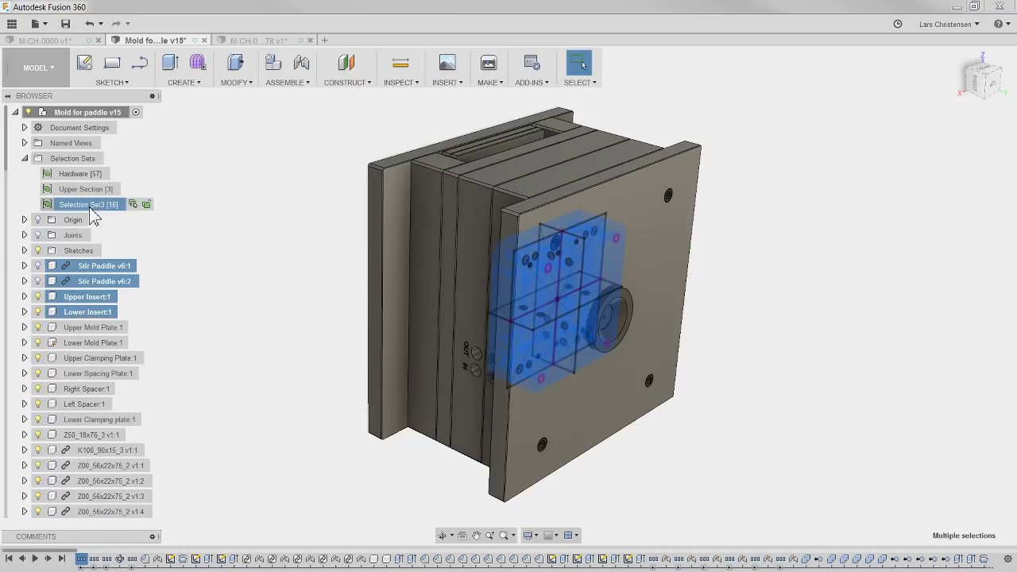
double_click(98, 204)
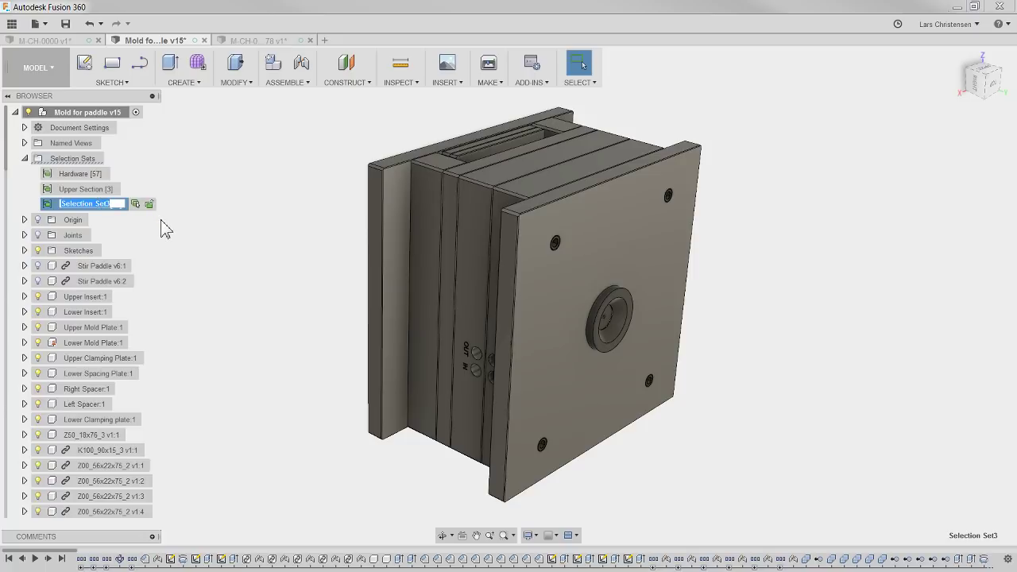
key("BackSpace")
type("Insert and Sketches")
key("Return")
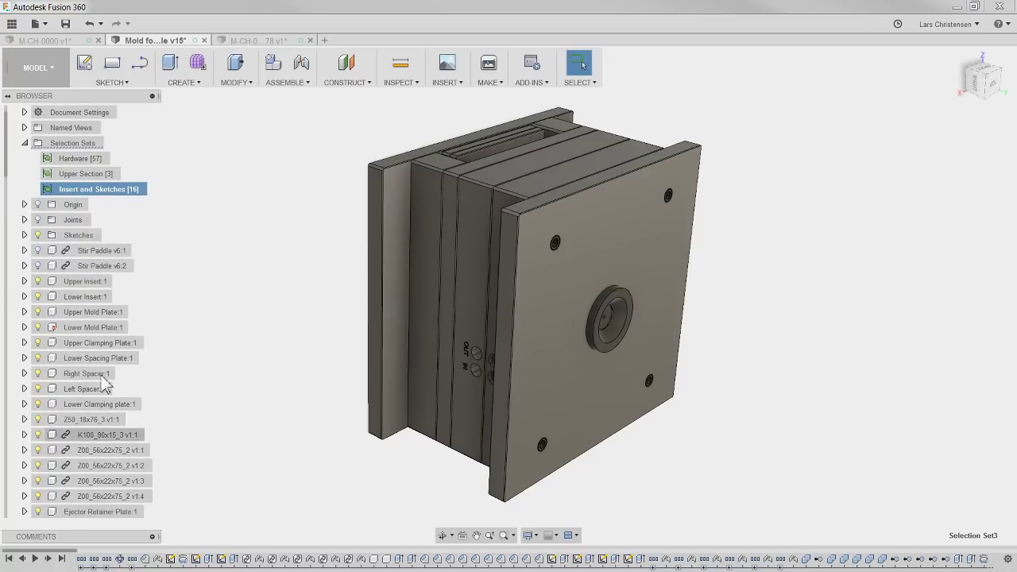
left_click(45, 41)
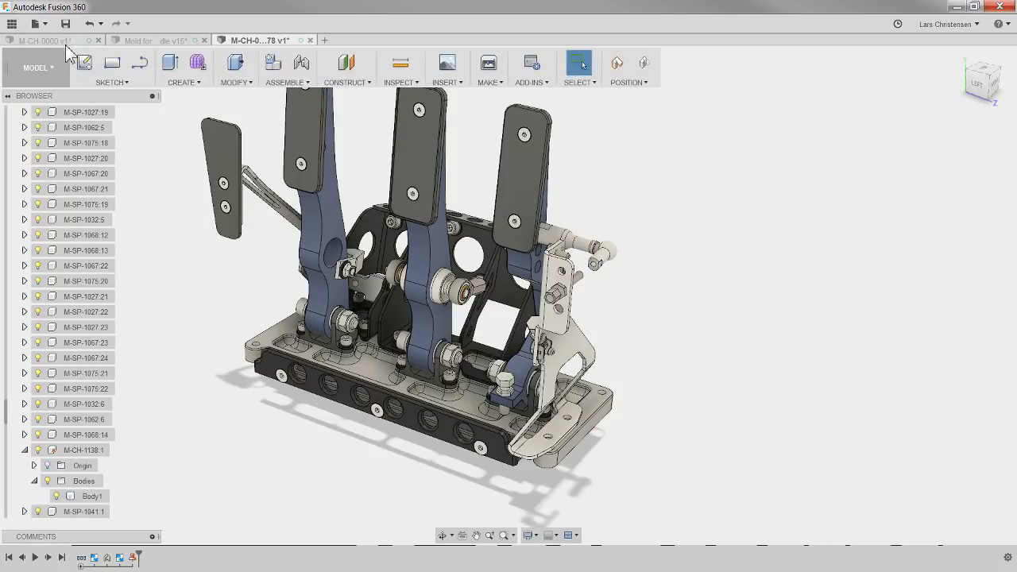
left_click(57, 41)
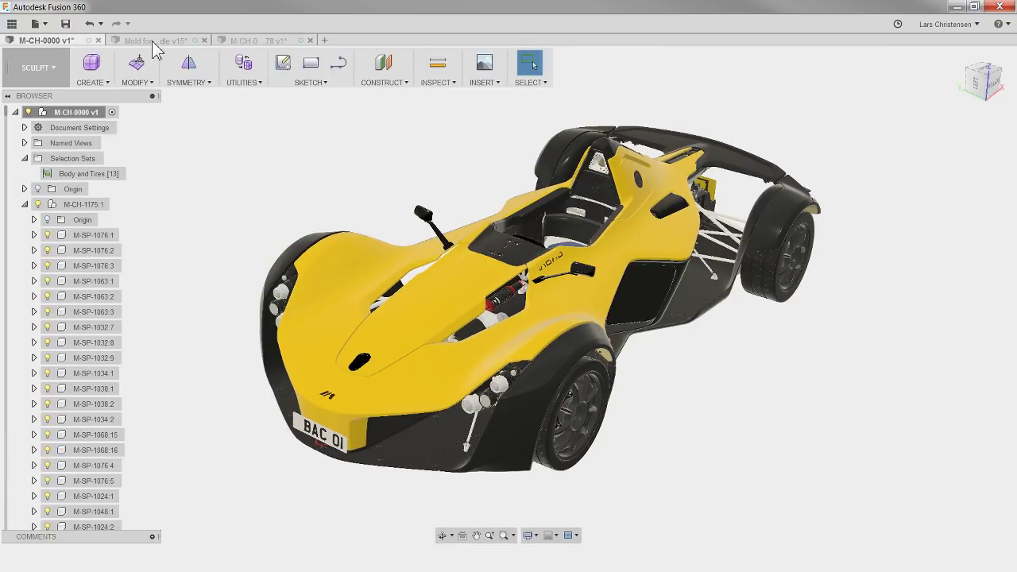
left_click(152, 40)
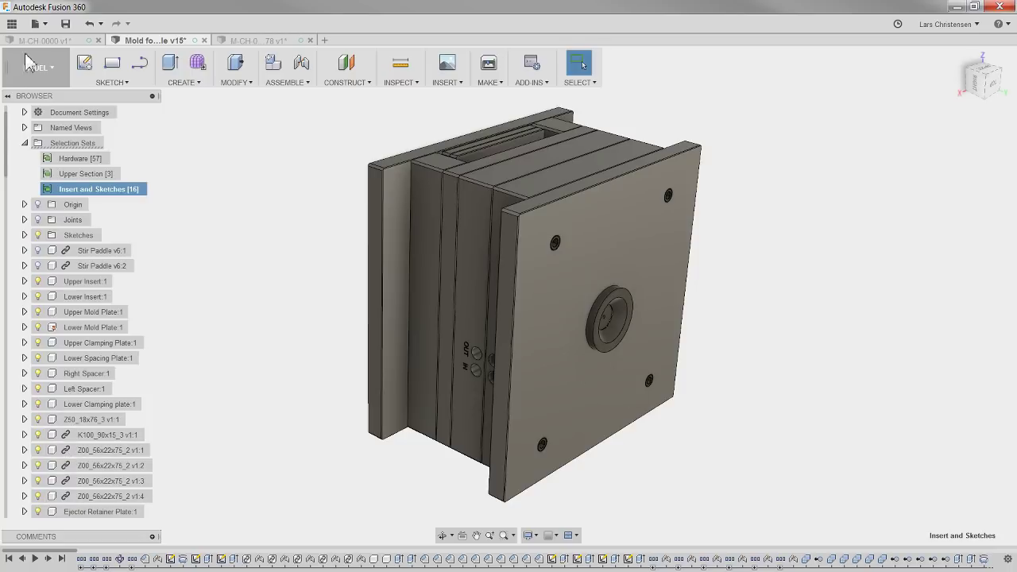
- Browse to the Paddle Mold Project's Hardware folder in the Data Panel, then return to the mold
left_click(12, 24)
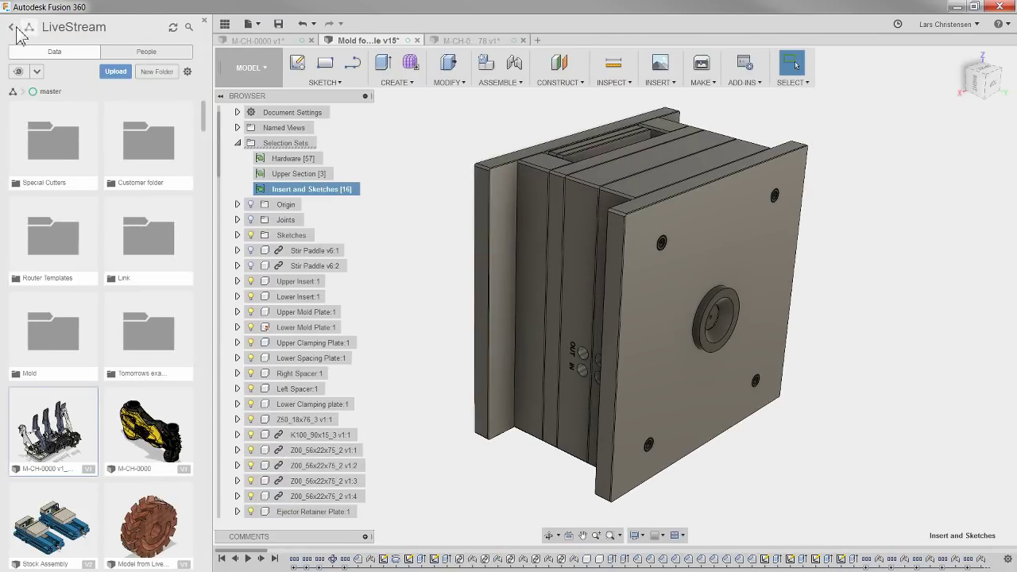
left_click(12, 27)
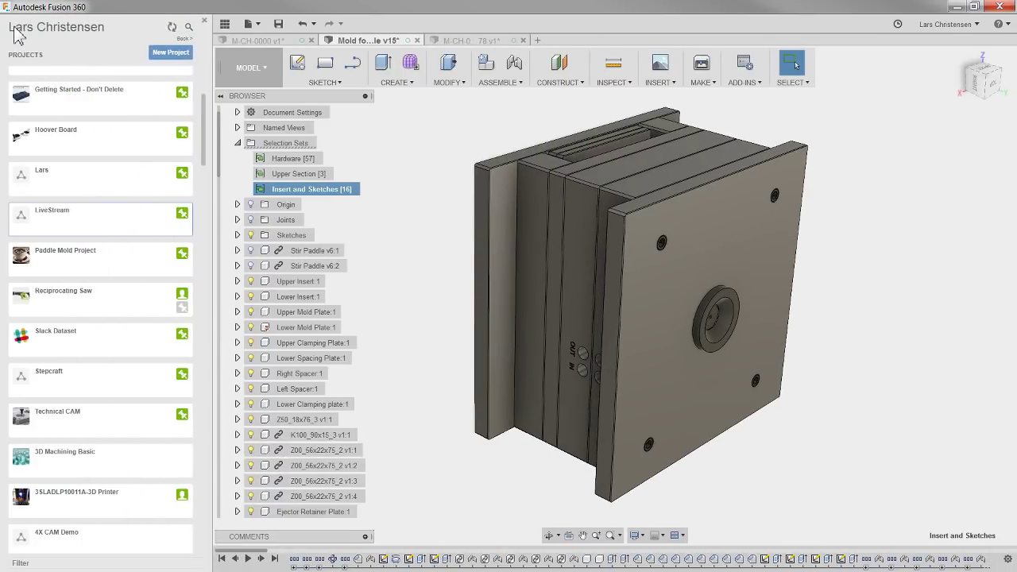
left_click(85, 261)
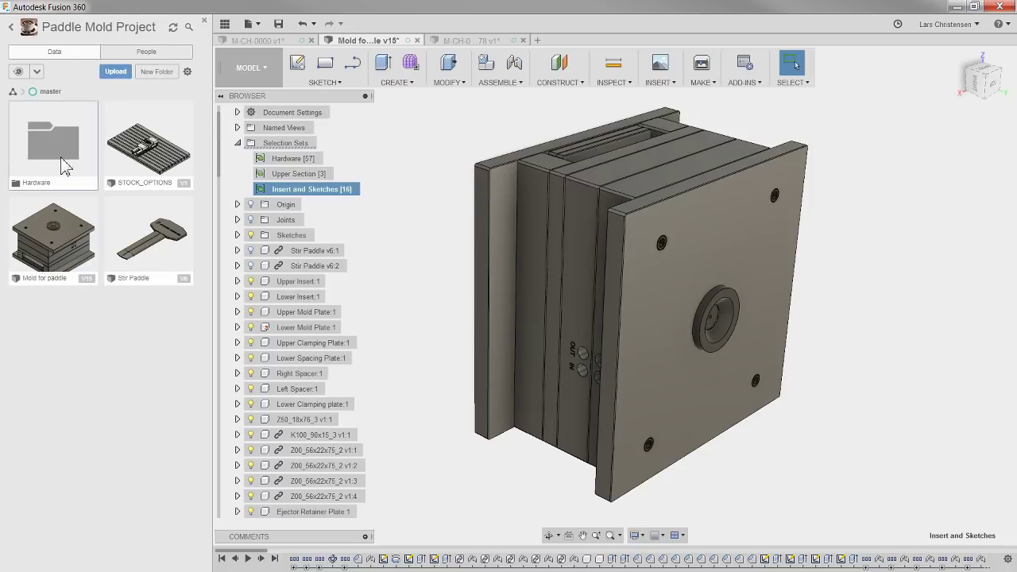
double_click(63, 169)
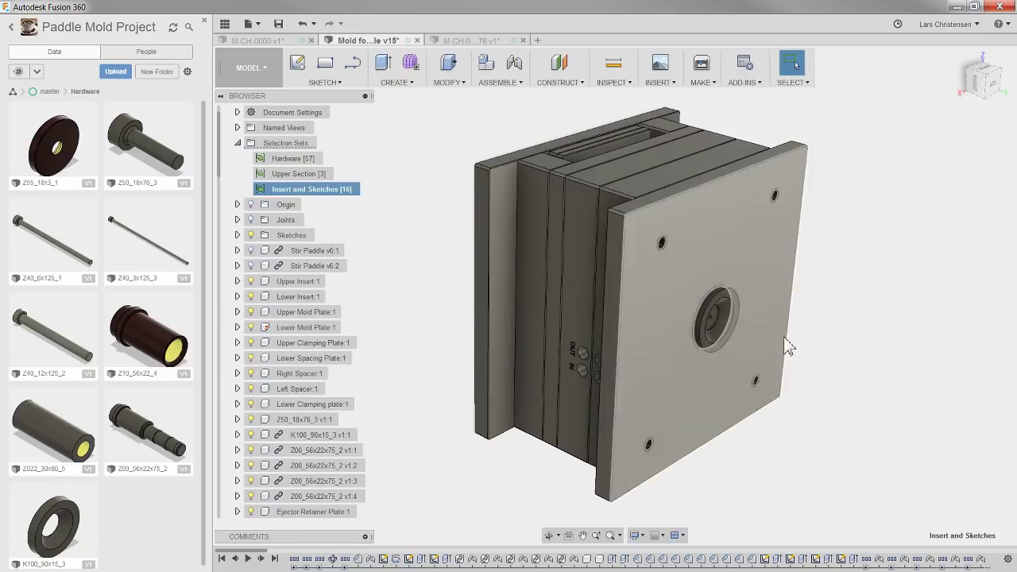
left_click(11, 27)
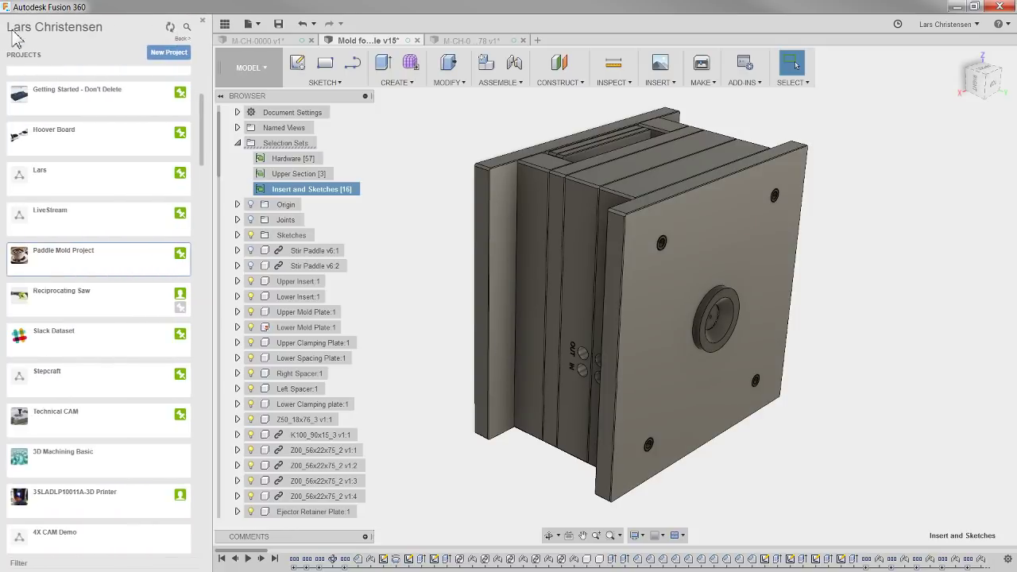
left_click(46, 273)
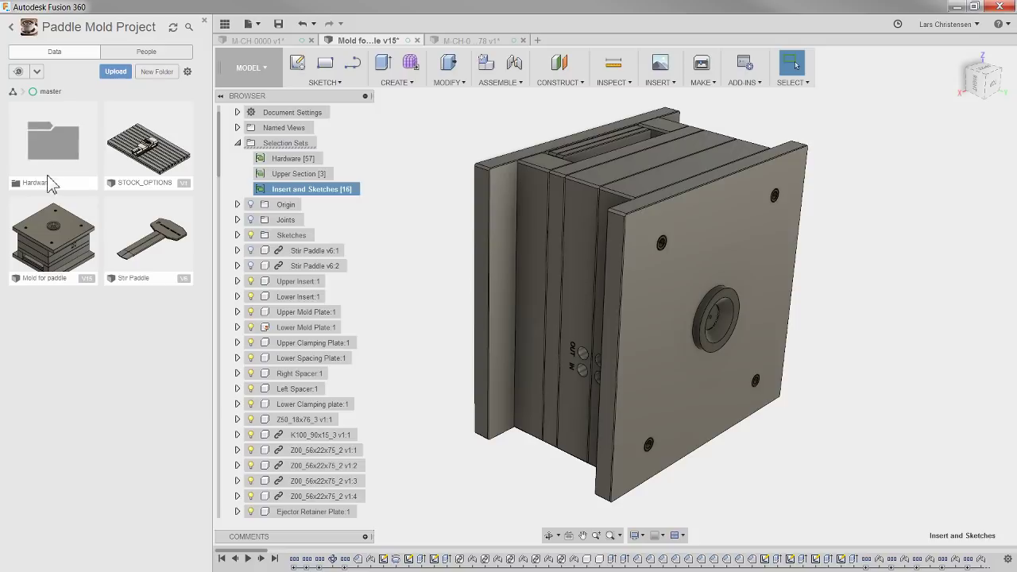
double_click(62, 155)
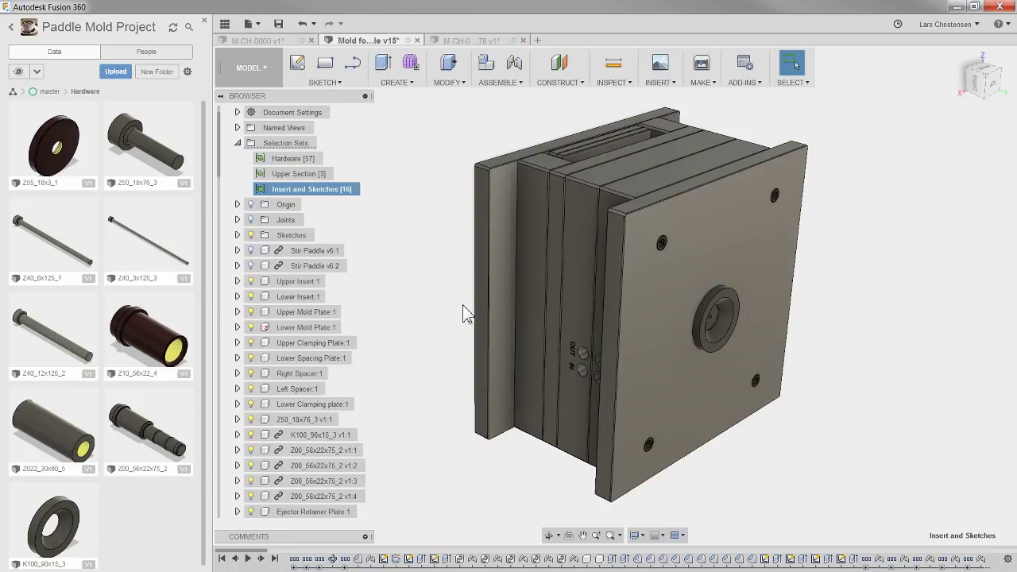
left_click(253, 40)
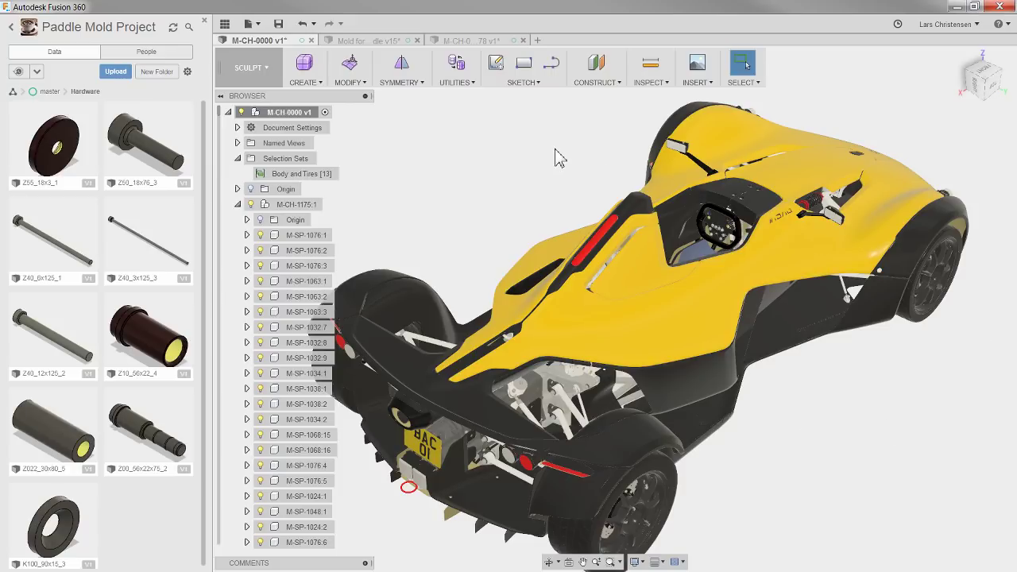
left_click(367, 40)
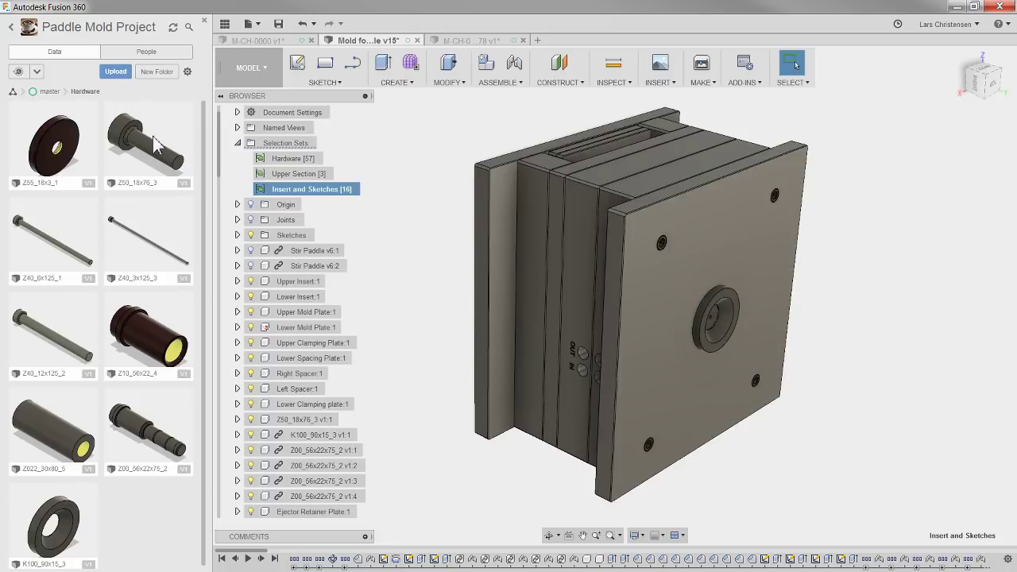
- Open the Z50_18x76_3 pin part, then pull the mold's front plate away to expose the cavity insert
double_click(136, 159)
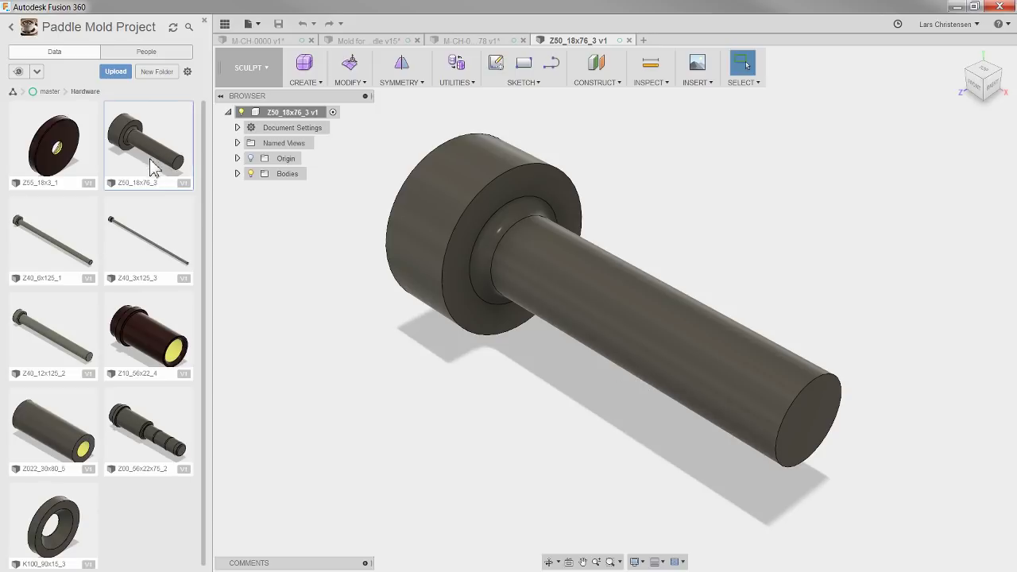
left_click(367, 40)
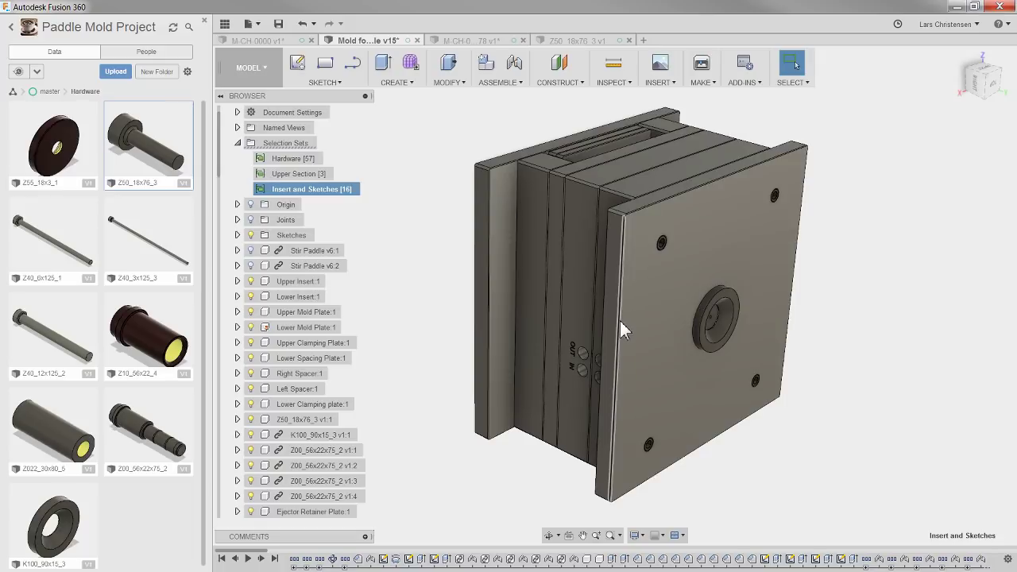
left_click_drag(620, 320, 789, 388)
middle_click_drag(890, 419, 476, 174, "shift")
- Inspect the pin and mold from new angles, moving between the pin, pedal and mold tabs
left_click(564, 39)
middle_click_drag(676, 333, 670, 382, "shift")
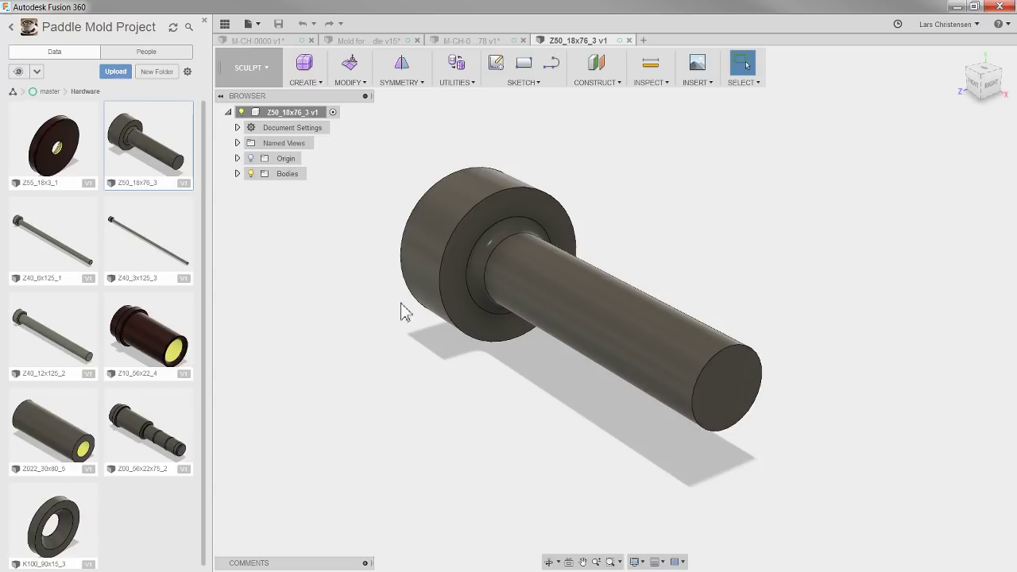
left_click(501, 44)
left_click(581, 39)
left_click(402, 41)
mouse_move(627, 365)
middle_mouse_down("shift")
mouse_move(641, 374)
mouse_move(631, 347)
mouse_move(633, 357)
mouse_move(606, 350)
middle_mouse_up("shift")
scroll(548, 318, "up", 3)
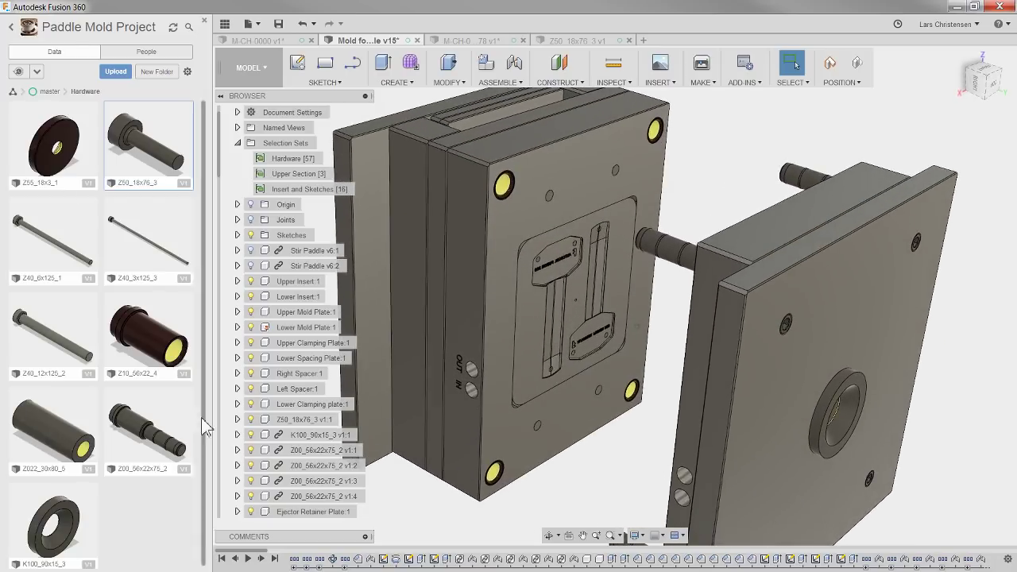
- Open the Z10_56x22_4 bushing part and try a 23 mm ring face offset, then cancel it
double_click(147, 344)
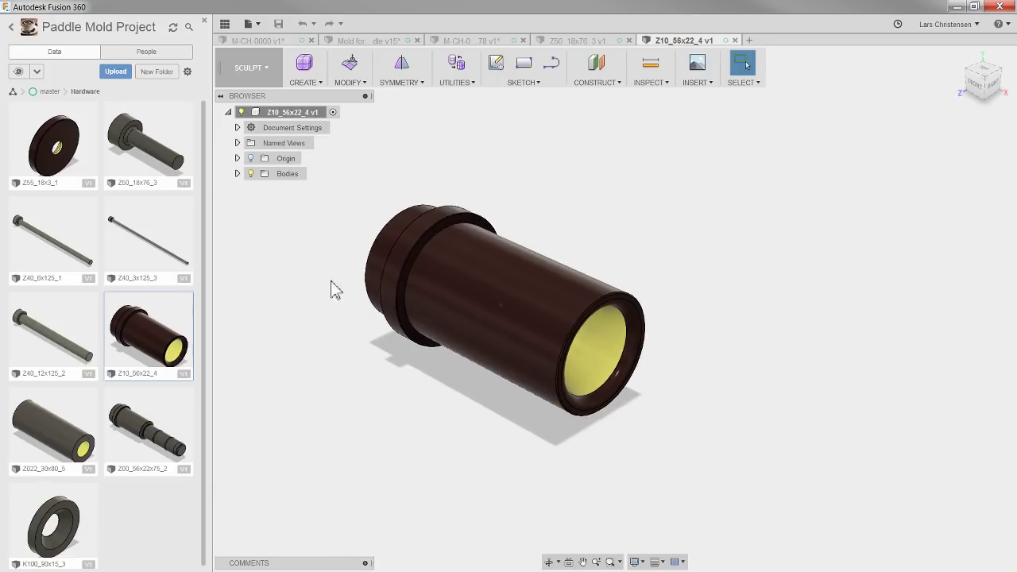
scroll(395, 358, "up", 3)
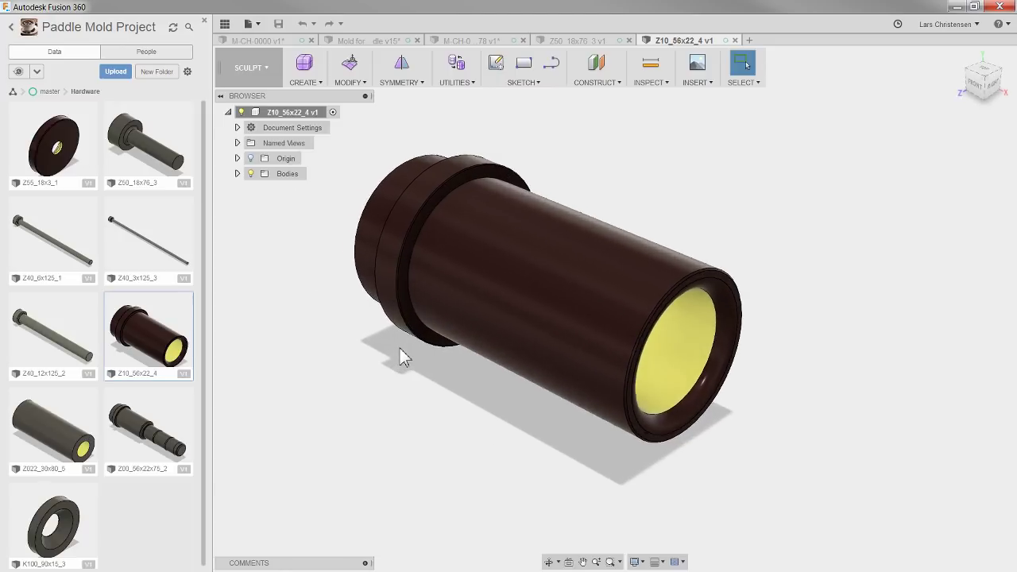
key("q")
left_click(409, 311)
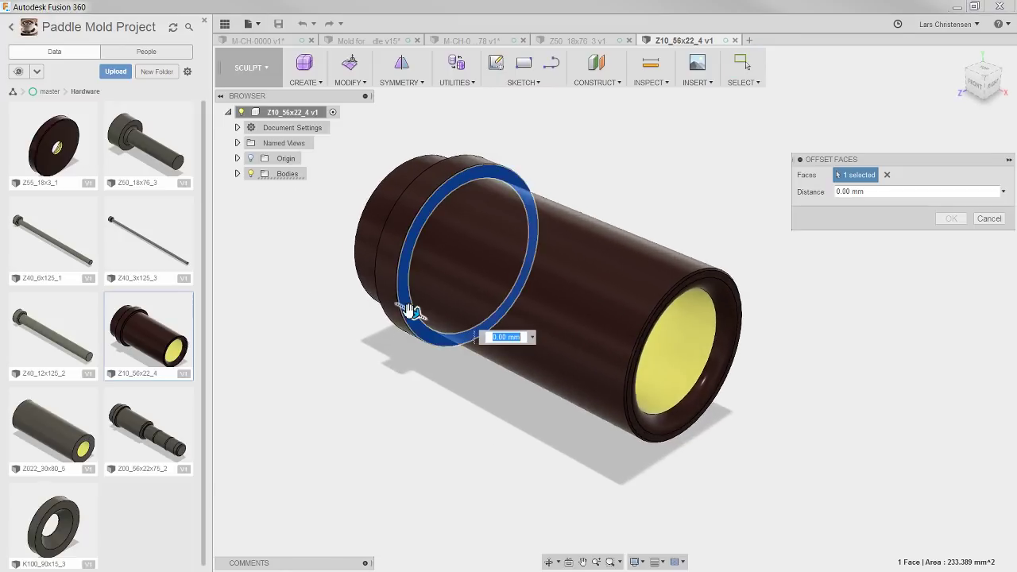
mouse_move(408, 322)
left_mouse_down()
mouse_move(509, 362)
mouse_move(453, 336)
mouse_move(426, 341)
mouse_move(414, 312)
left_mouse_up()
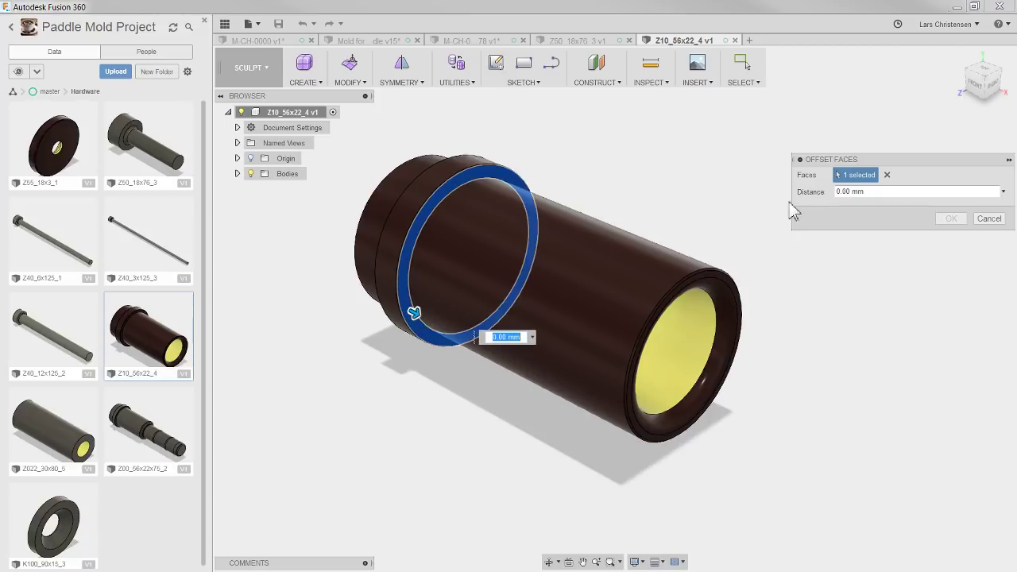
left_click(988, 219)
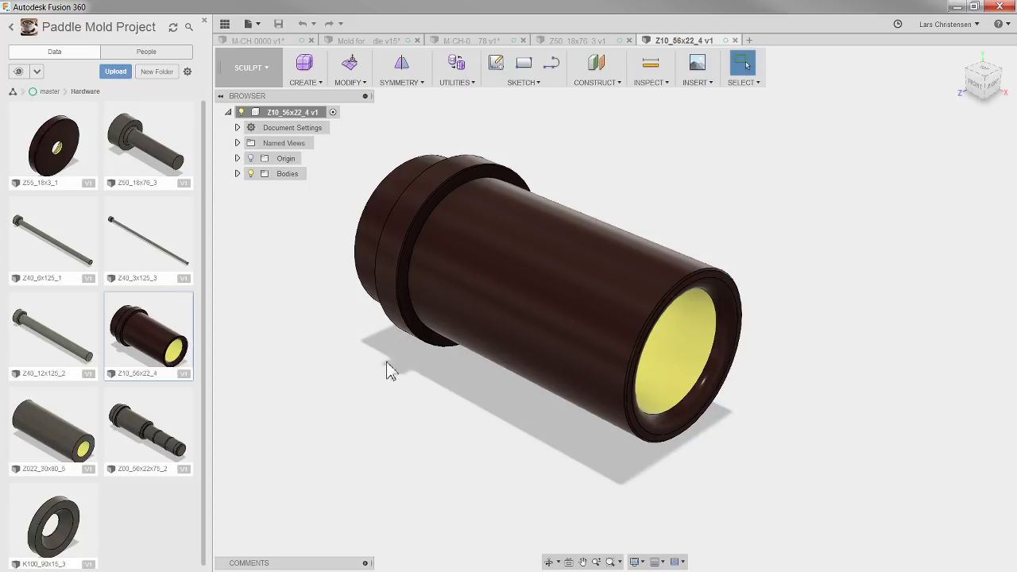
- Try a 15 mm offset on the flange ring face and discard it
key("q")
left_click(376, 269)
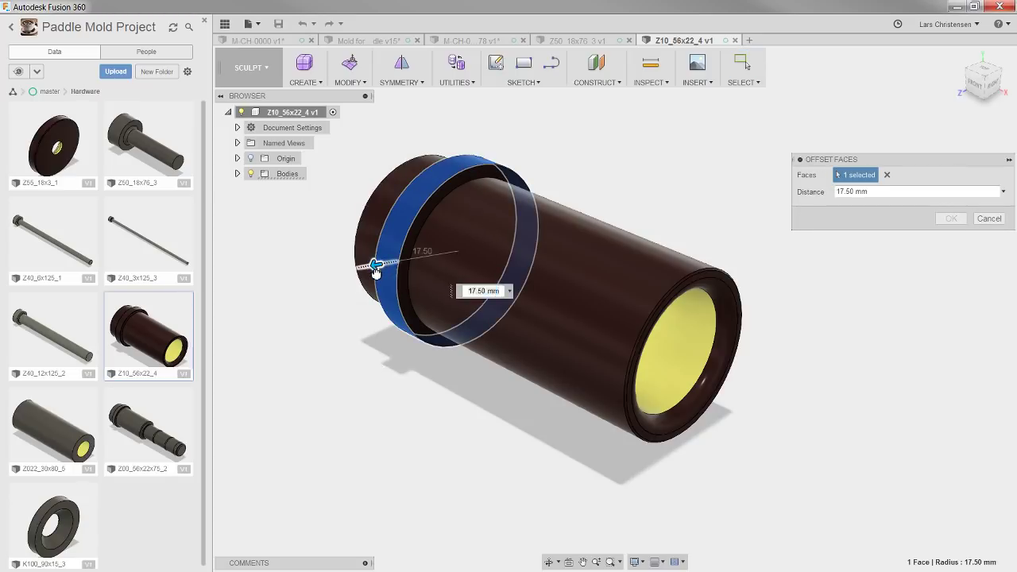
mouse_move(376, 269)
left_mouse_down()
mouse_move(357, 267)
mouse_move(386, 263)
left_mouse_up()
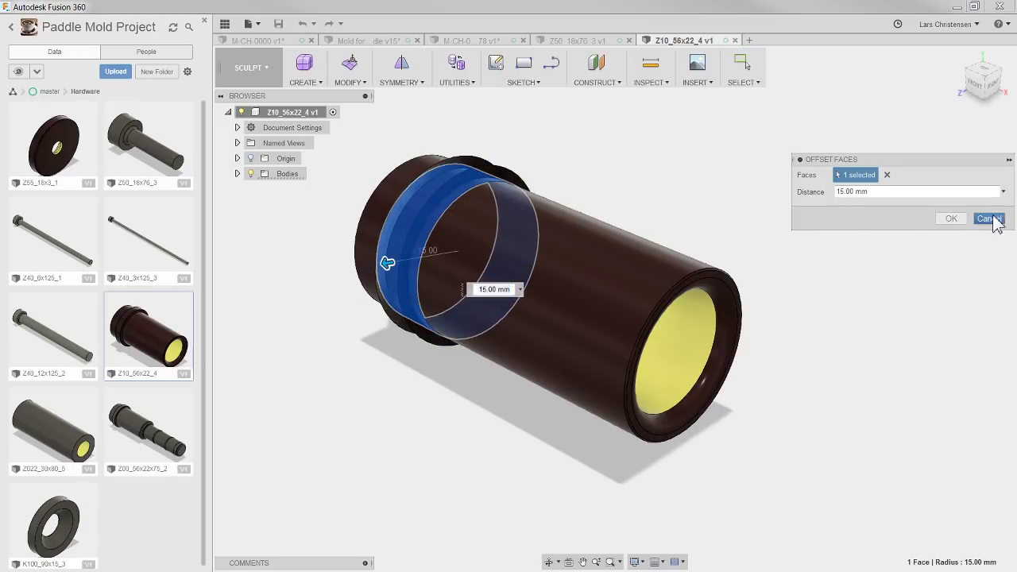
left_click(989, 219)
scroll(357, 271, "up", 10)
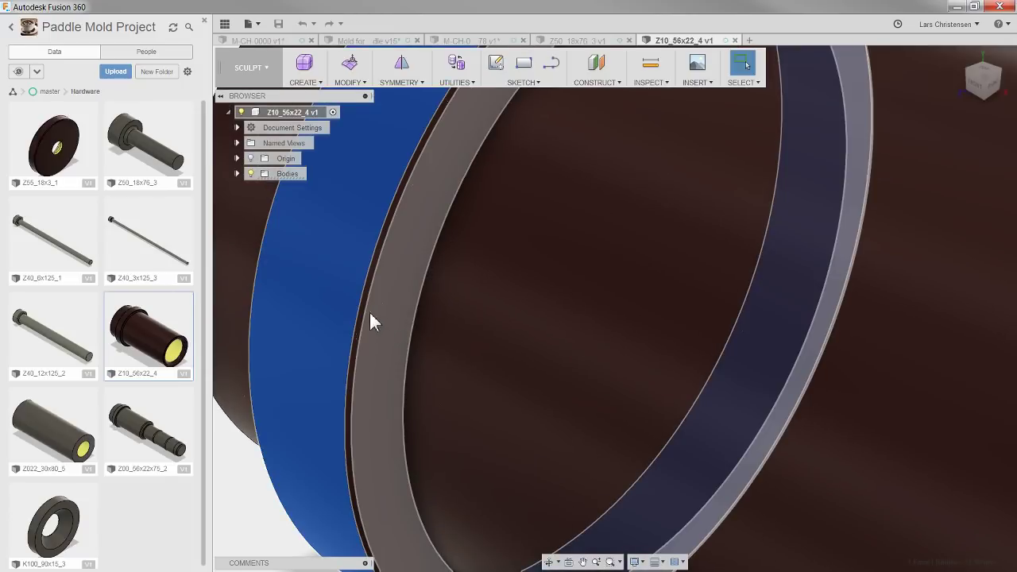
scroll(373, 317, "down", 10)
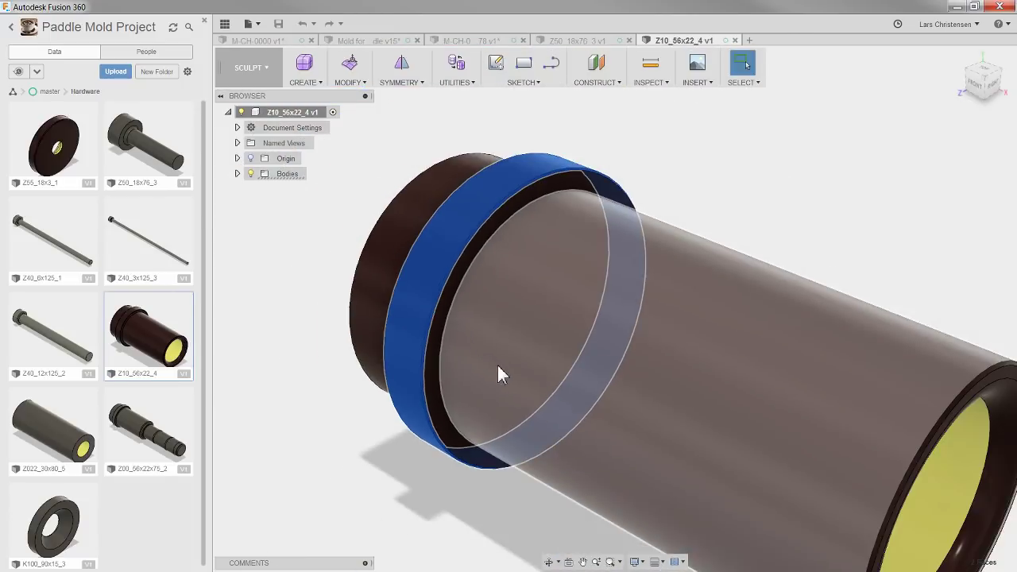
- Offset the three flange ring faces outward by 3 mm
middle_click_drag(498, 368, 466, 382, "shift")
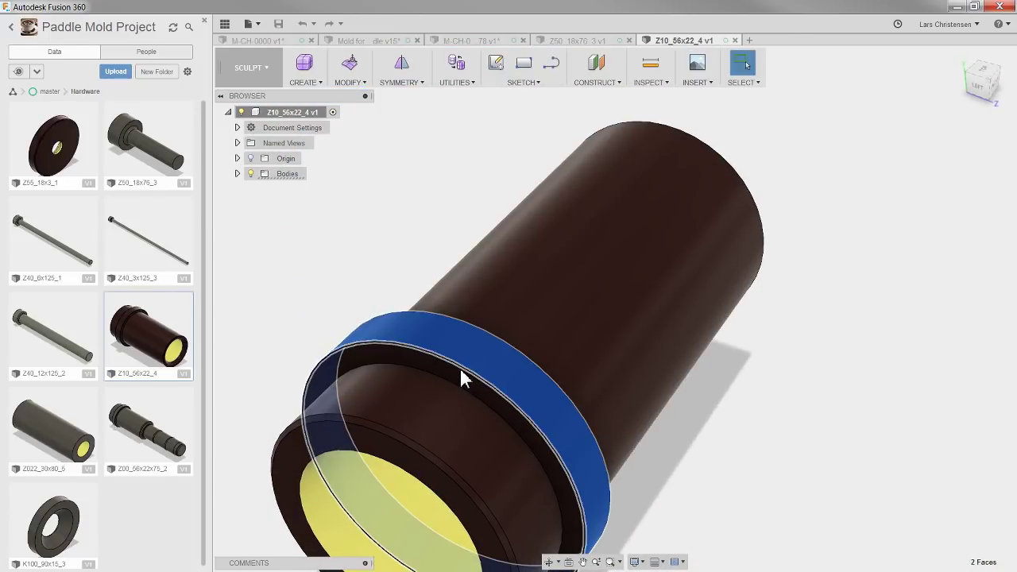
scroll(447, 364, "up", 3)
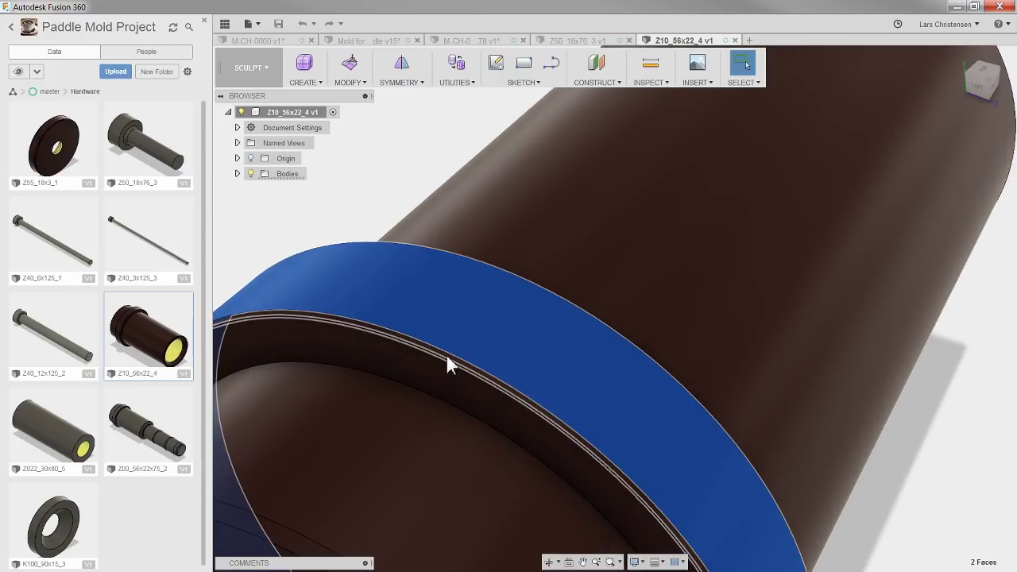
scroll(447, 361, "up", 4)
scroll(427, 339, "down", 2)
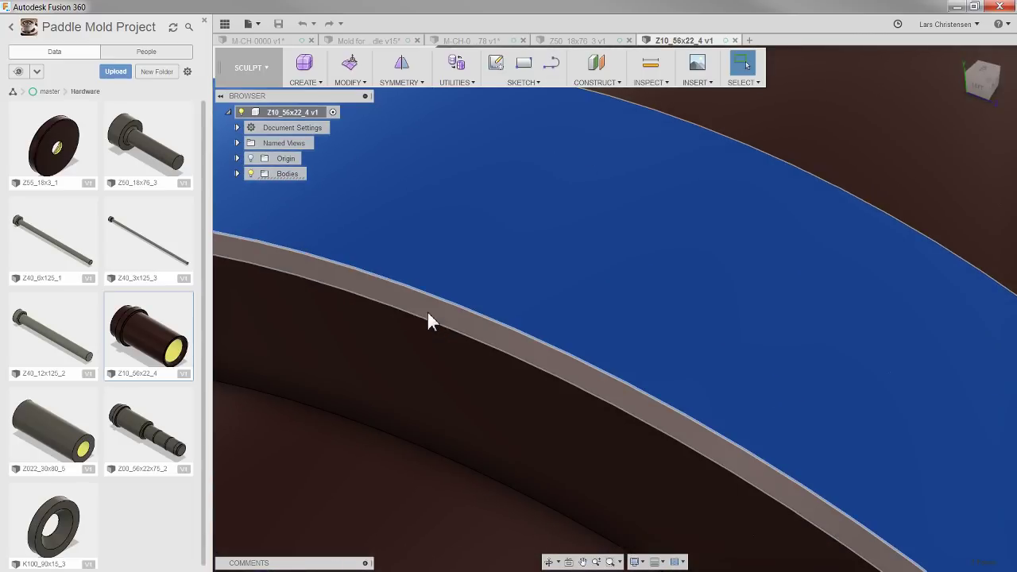
scroll(427, 314, "down", 6)
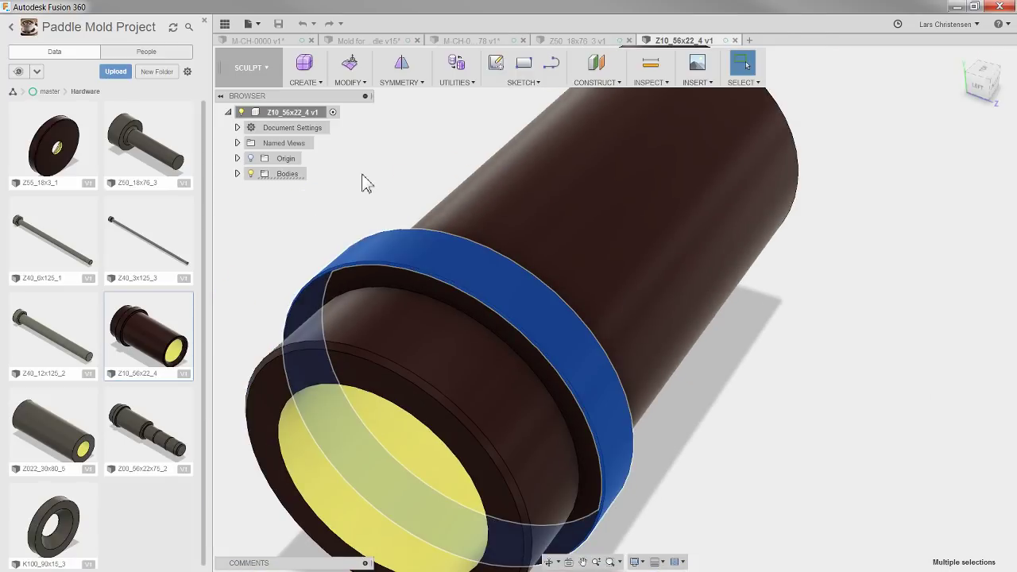
type("q")
type("2")
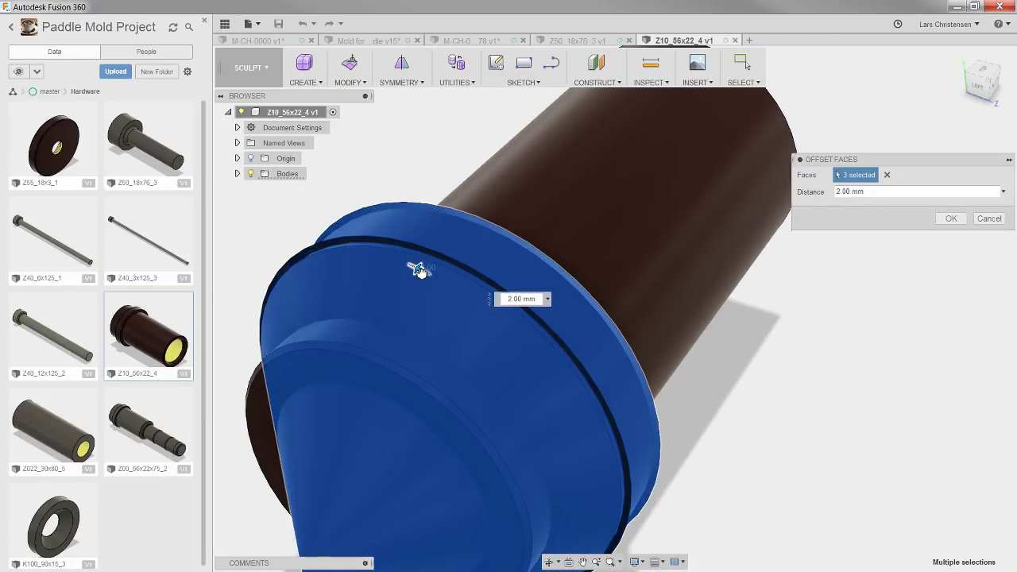
scroll(417, 268, "down", 3)
type("3")
scroll(415, 267, "up", 4)
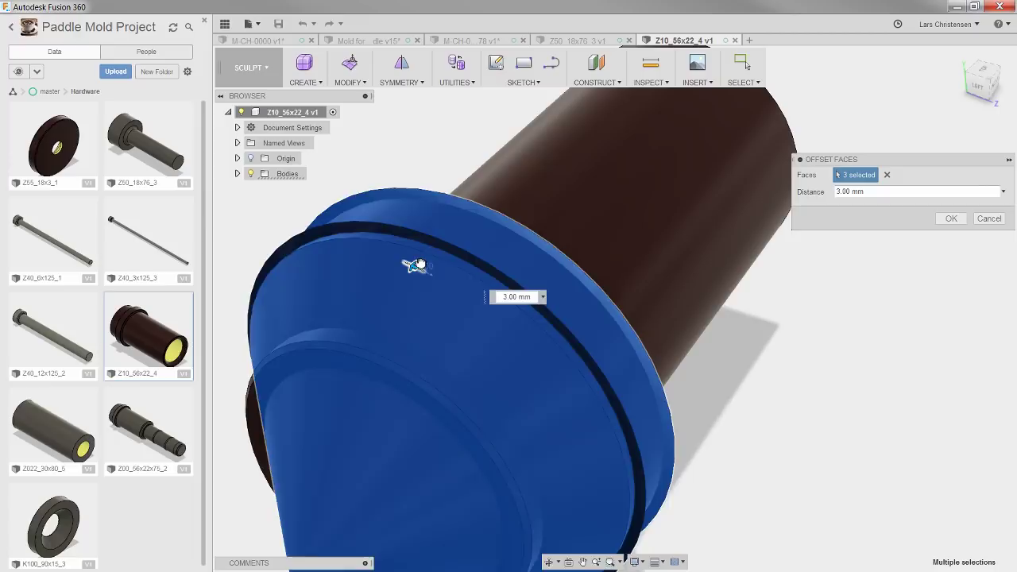
scroll(421, 264, "down", 3)
scroll(415, 263, "up", 3)
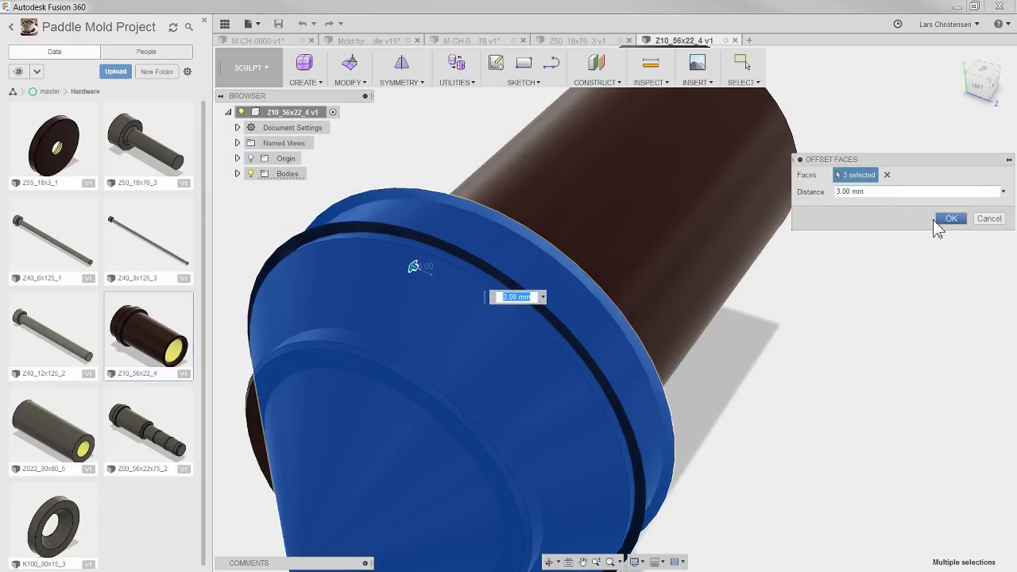
left_click(950, 219)
scroll(890, 257, "down", 5)
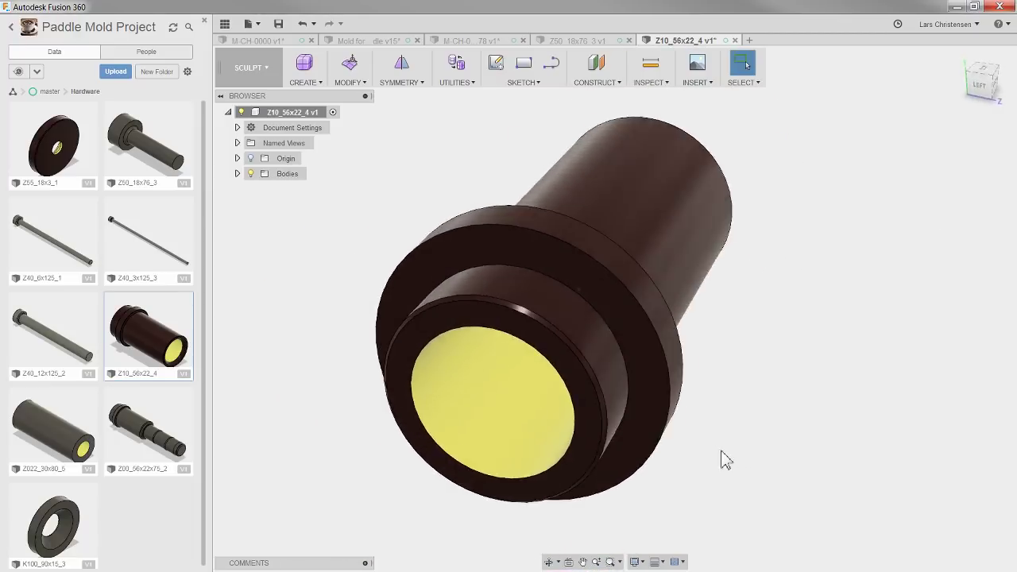
middle_click_drag(725, 459, 356, 390, "shift")
- Press-pull the bushing's two front ring faces by -5 mm, then return to the mold assembly
key("q")
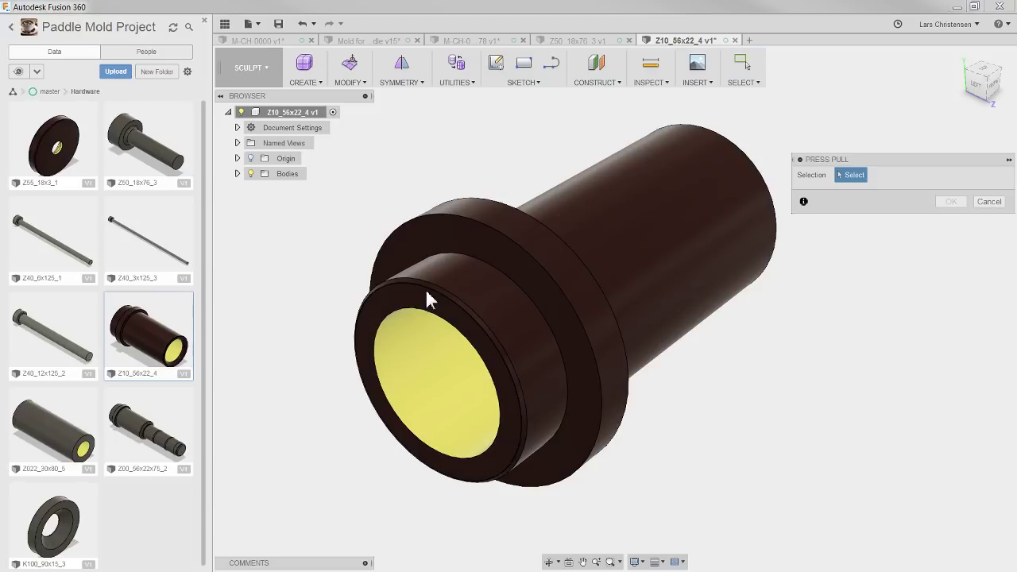
left_click(423, 300)
type("11")
left_click(418, 317)
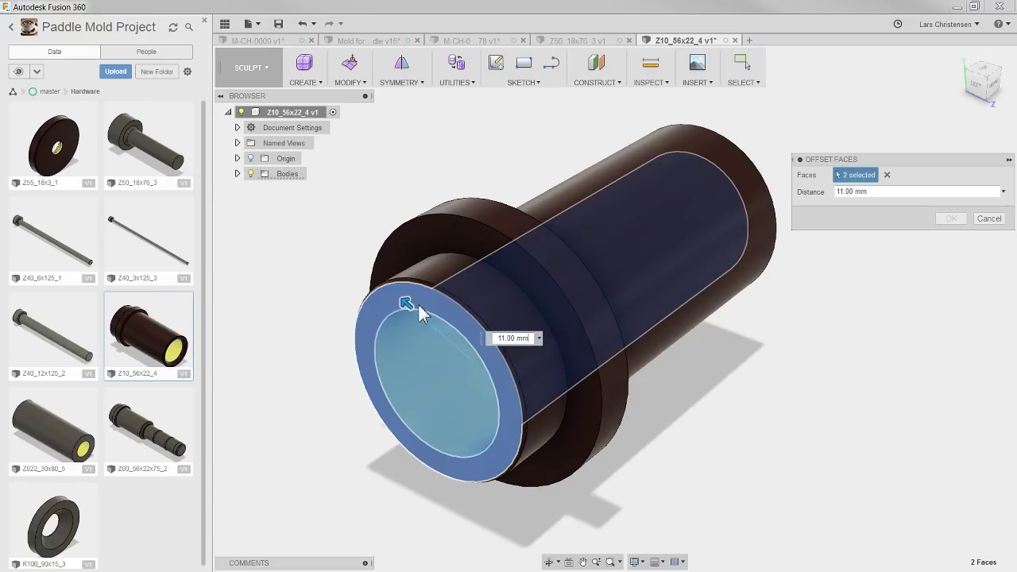
left_click(887, 174)
scroll(429, 288, "up", 5)
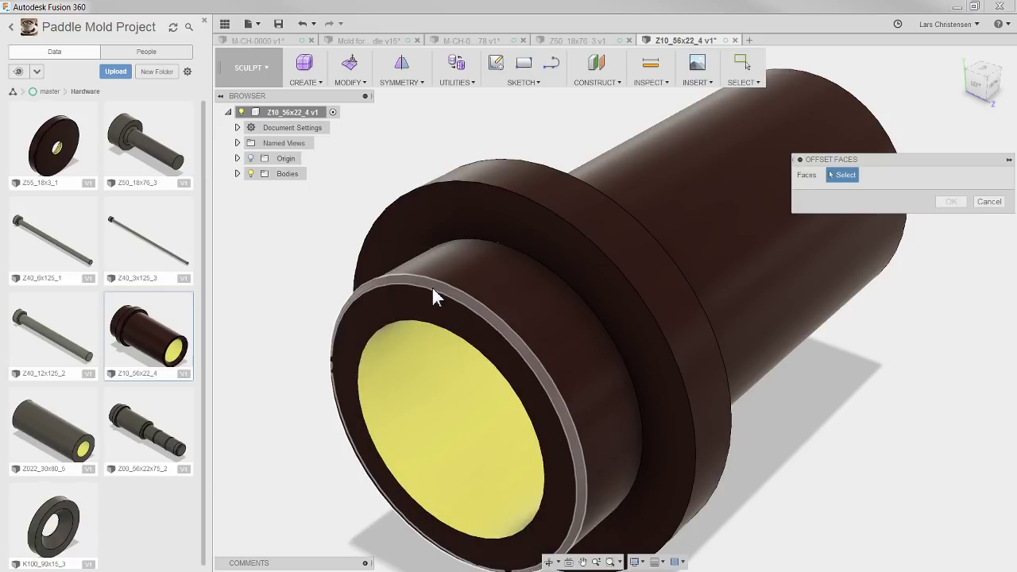
left_click(431, 288)
left_click(406, 308)
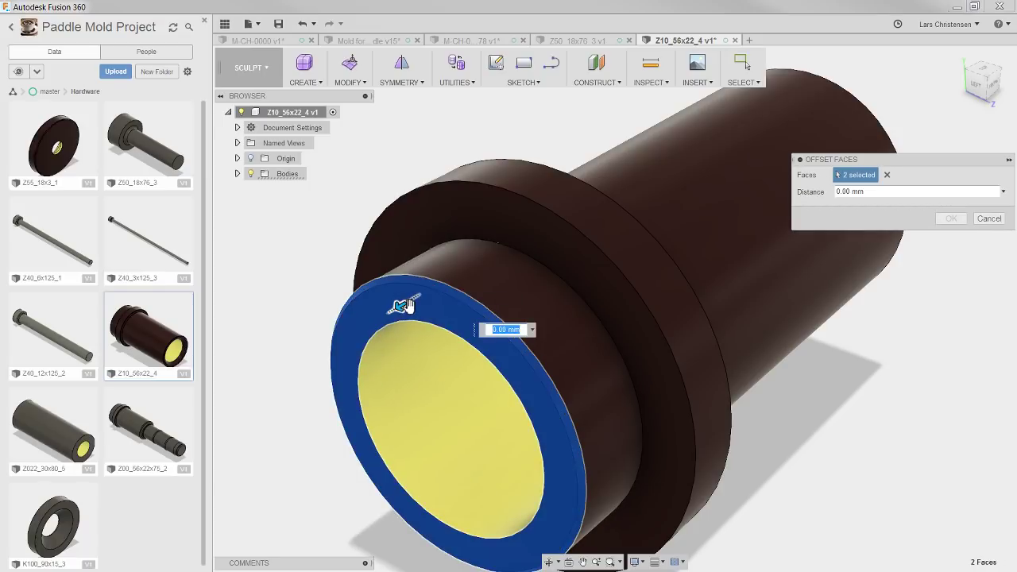
left_click_drag(407, 310, 453, 292)
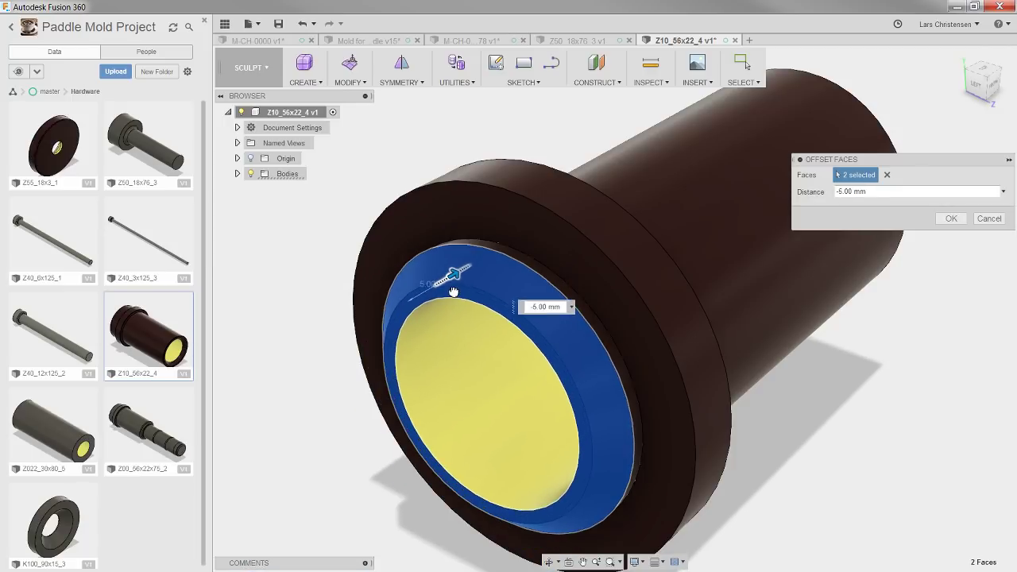
left_click(951, 218)
key("F6")
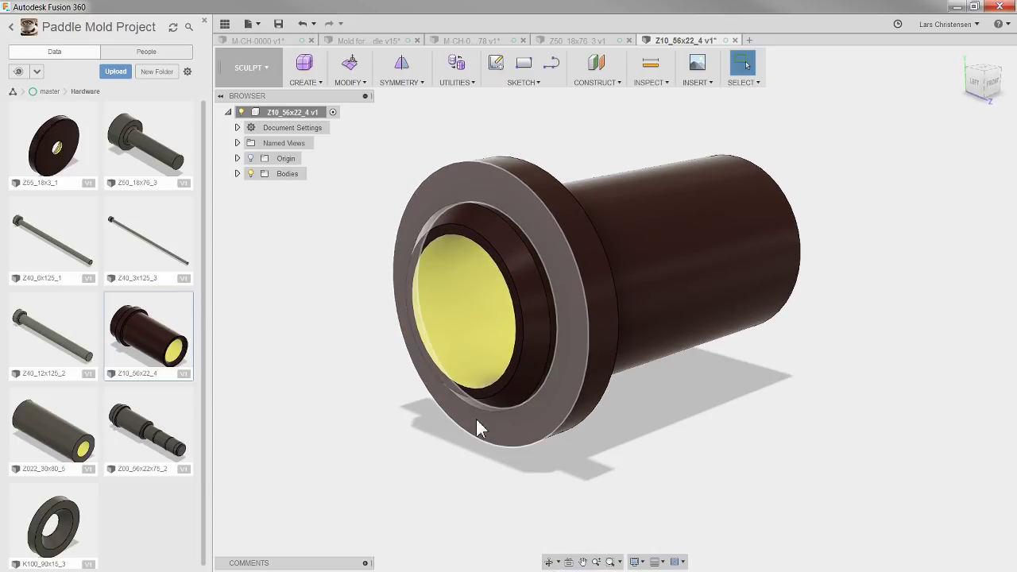
left_click(380, 42)
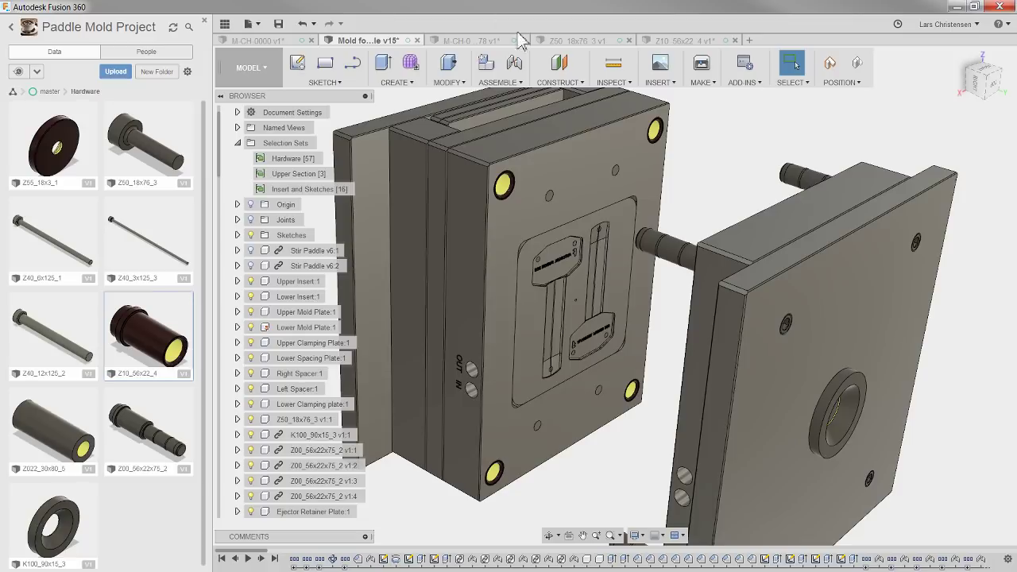
- Close Z10_56x22_4 without saving and close Z50_18x76_3, leaving the M-CH-0000 car showing
left_click(702, 40)
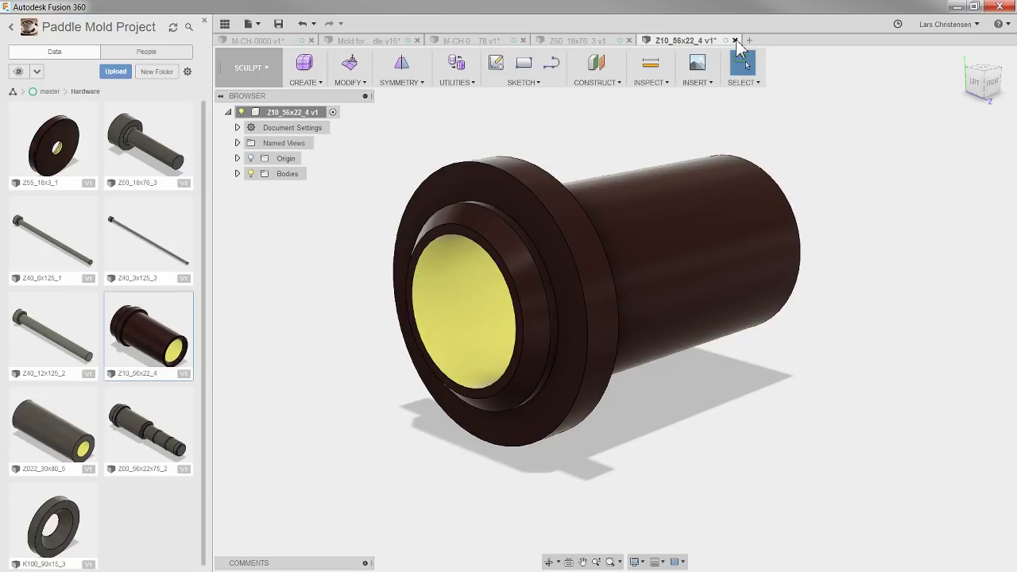
left_click(735, 41)
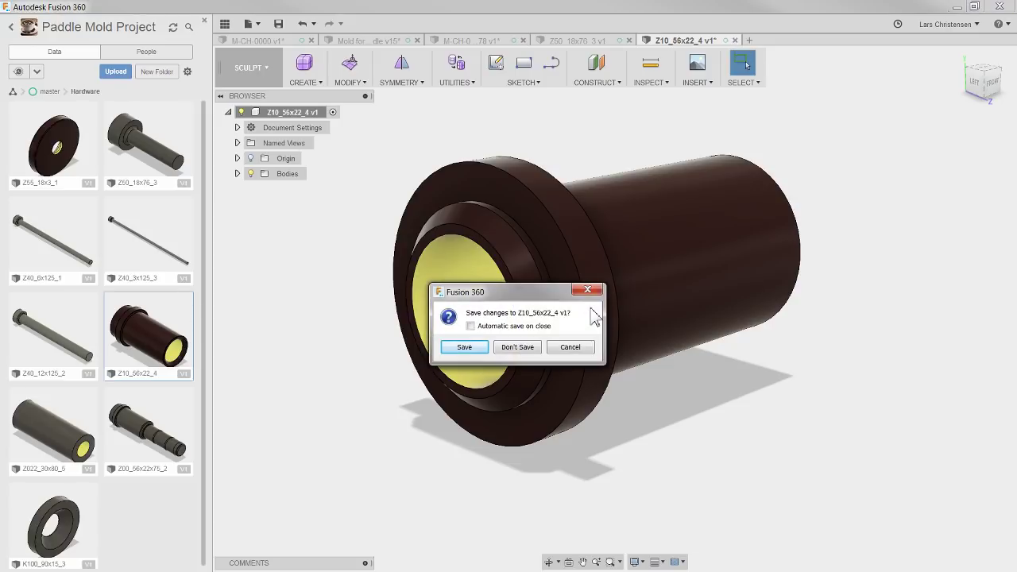
left_click(518, 347)
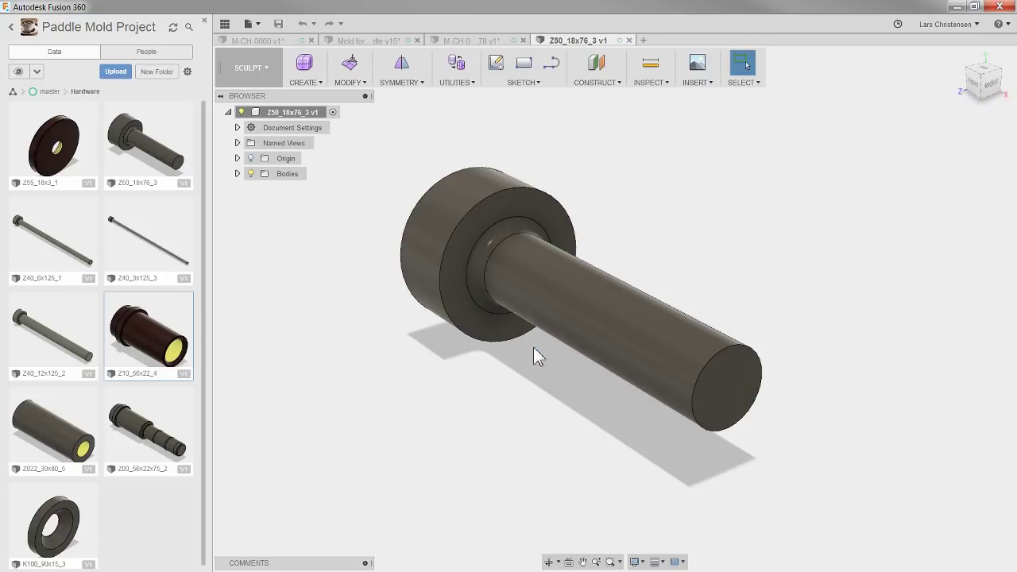
left_click(628, 40)
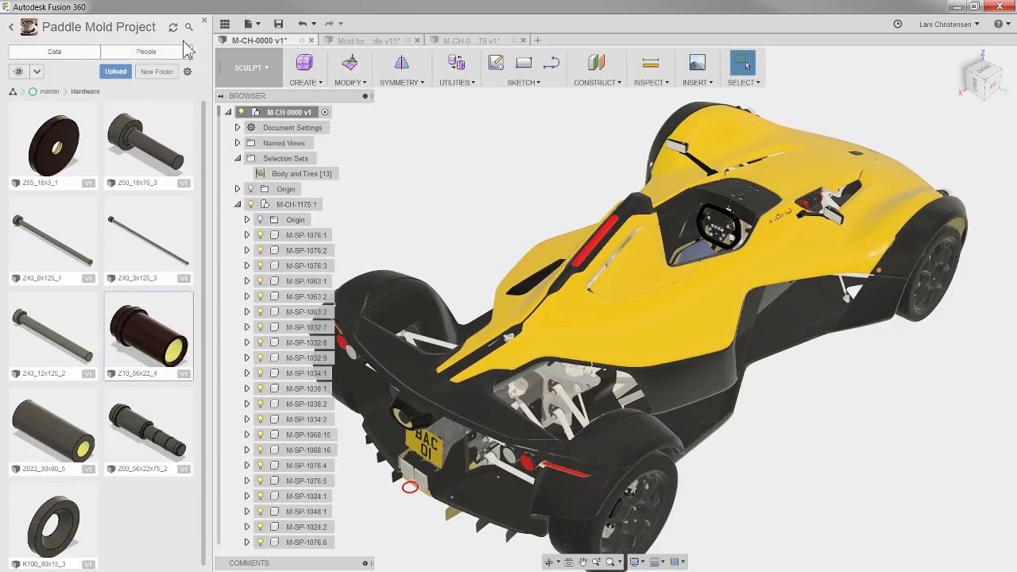
- Hide the data panel, select the Body and Tires set, and make its components unselectable
left_click(226, 25)
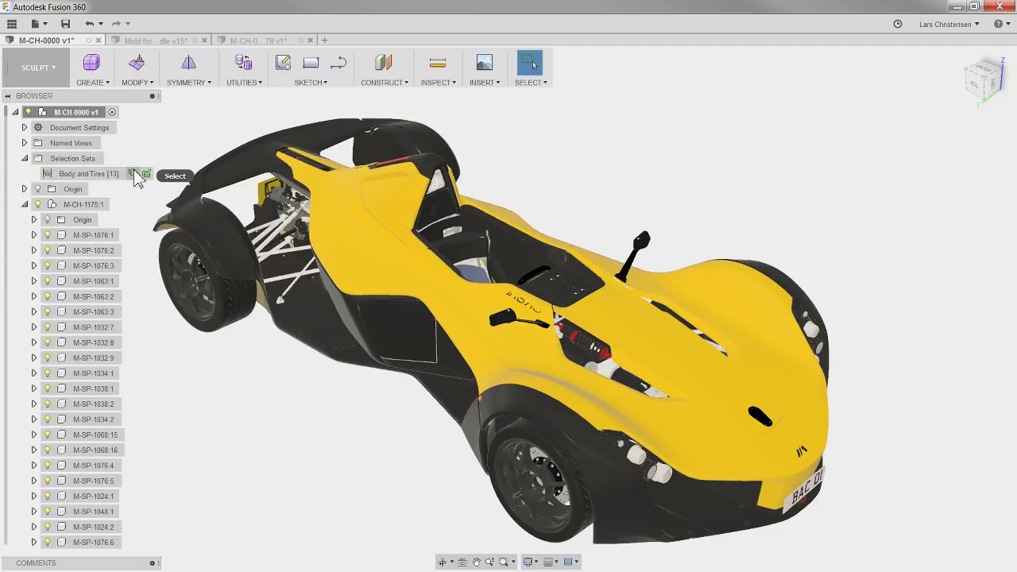
left_click(133, 174)
left_click(141, 174)
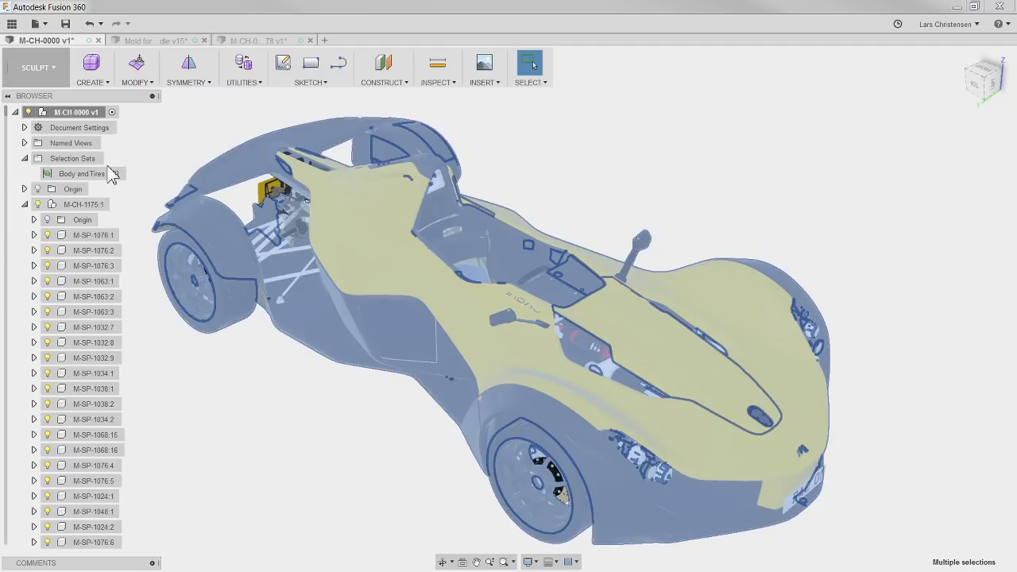
left_click(133, 174)
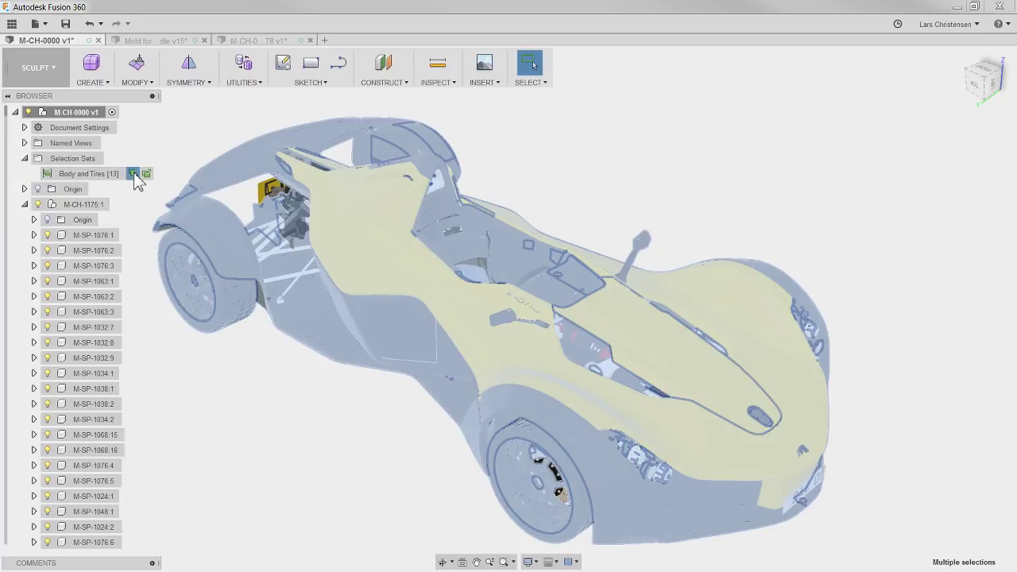
left_click(24, 205)
right_click(91, 237)
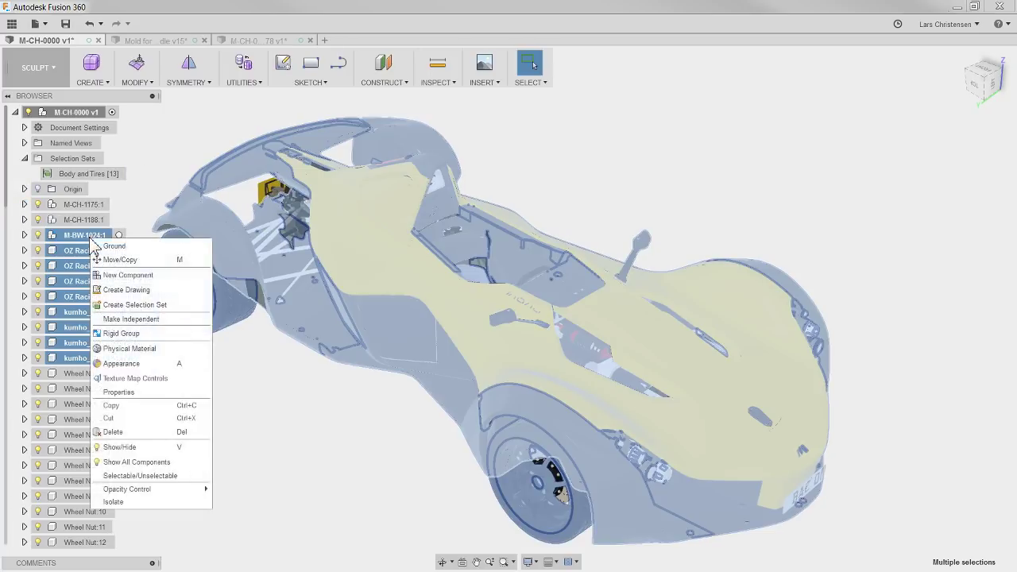
left_click(142, 476)
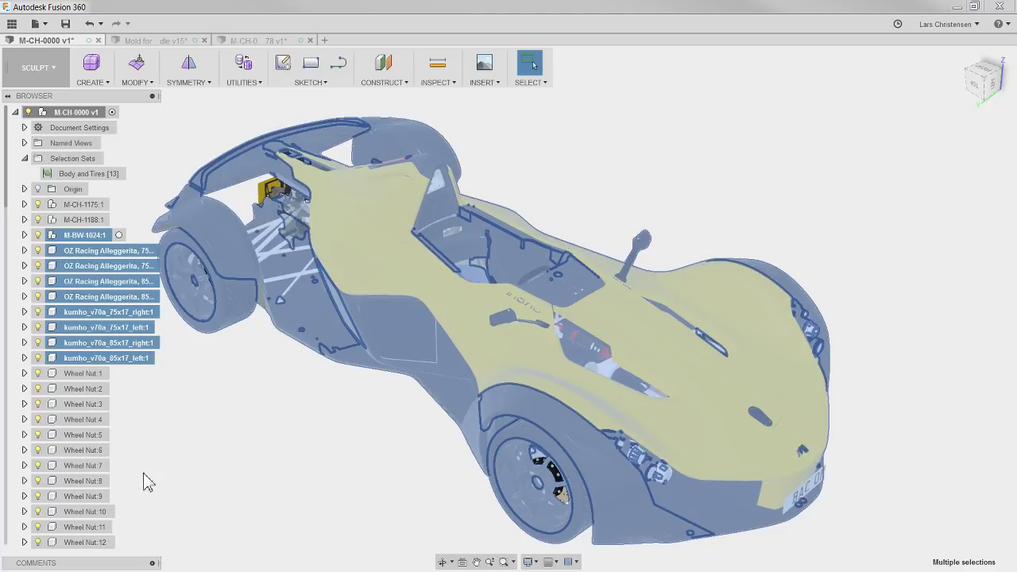
left_click(256, 488)
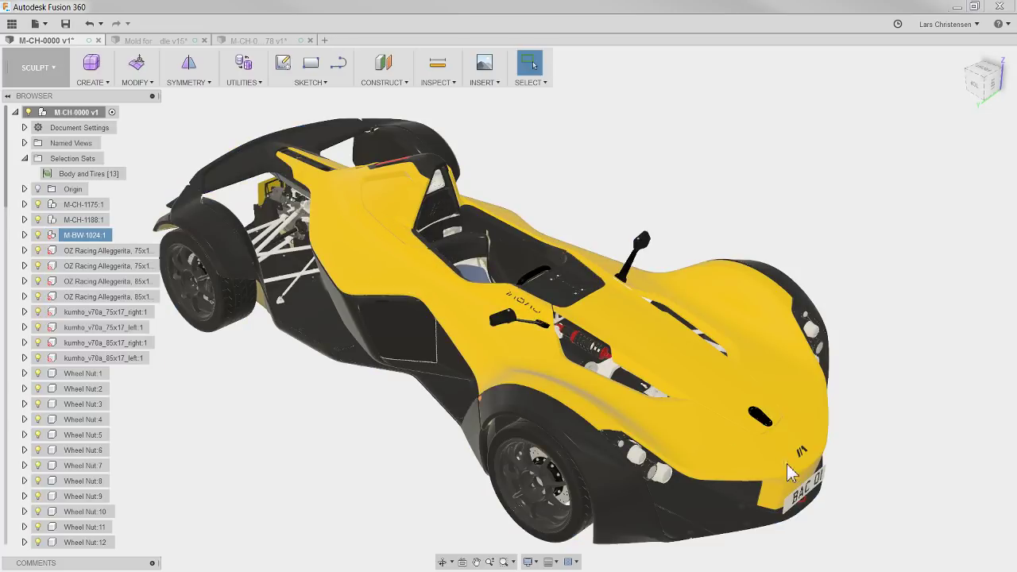
- Reselect the Body and Tires set, toggle its Selectable/Unselectable option, and select the set again
middle_click_drag(802, 476, 650, 359, "shift")
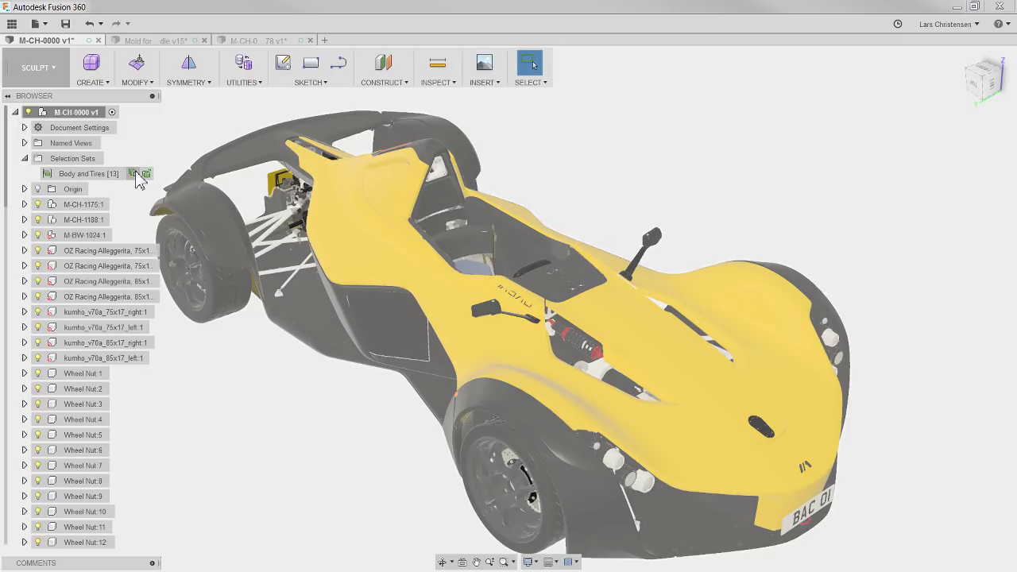
left_click(135, 173)
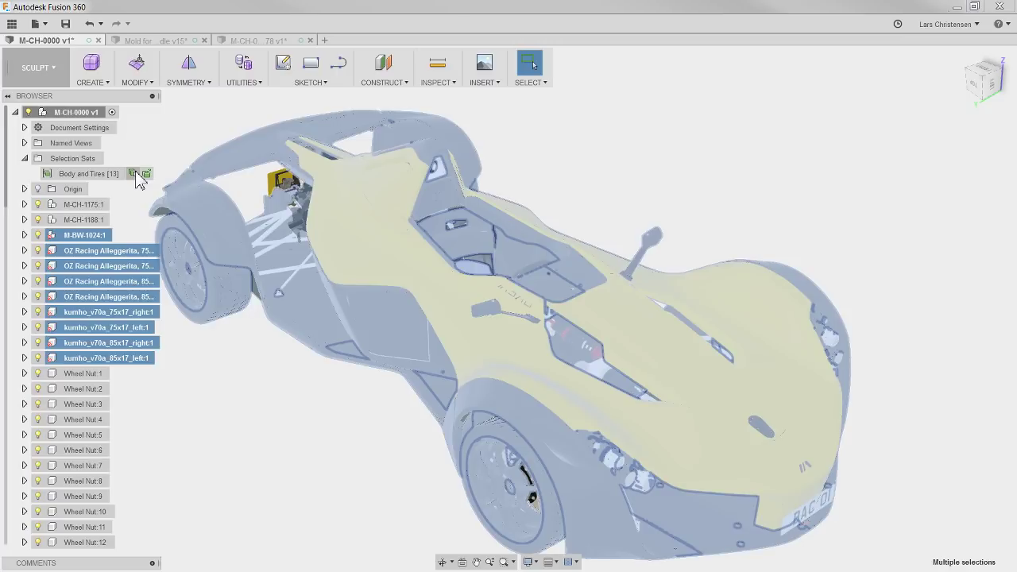
right_click(77, 236)
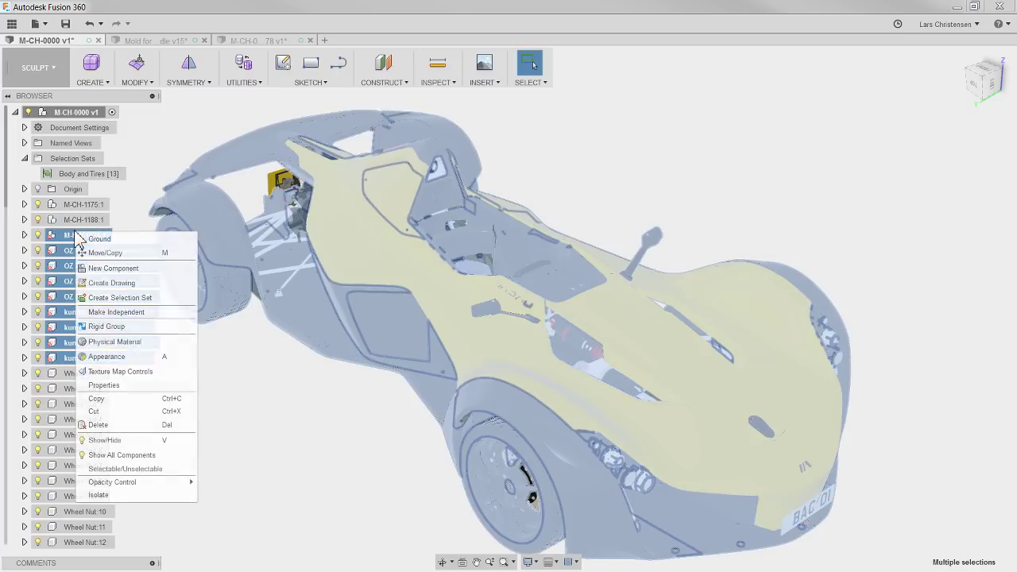
left_click(109, 470)
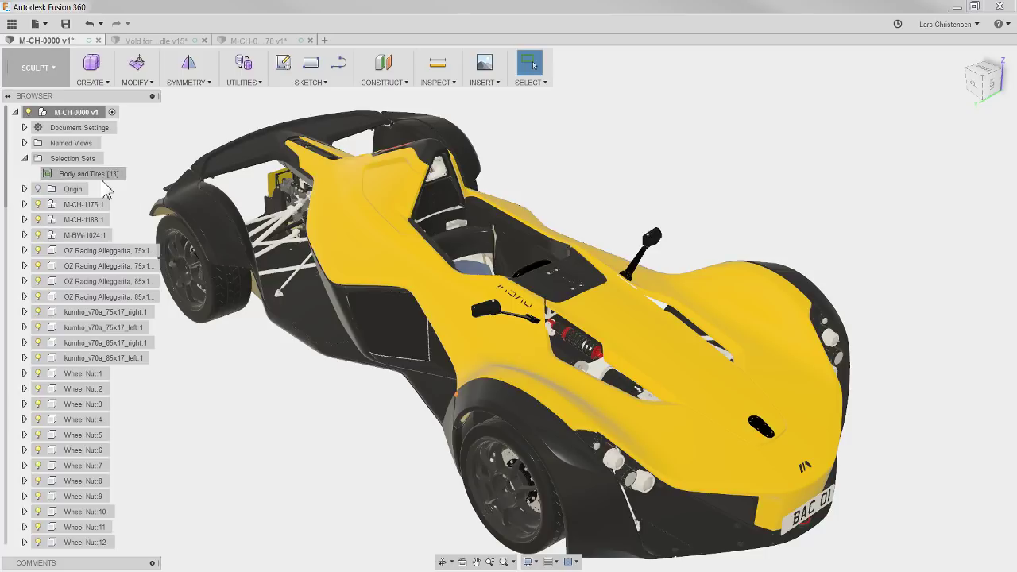
left_click(134, 175)
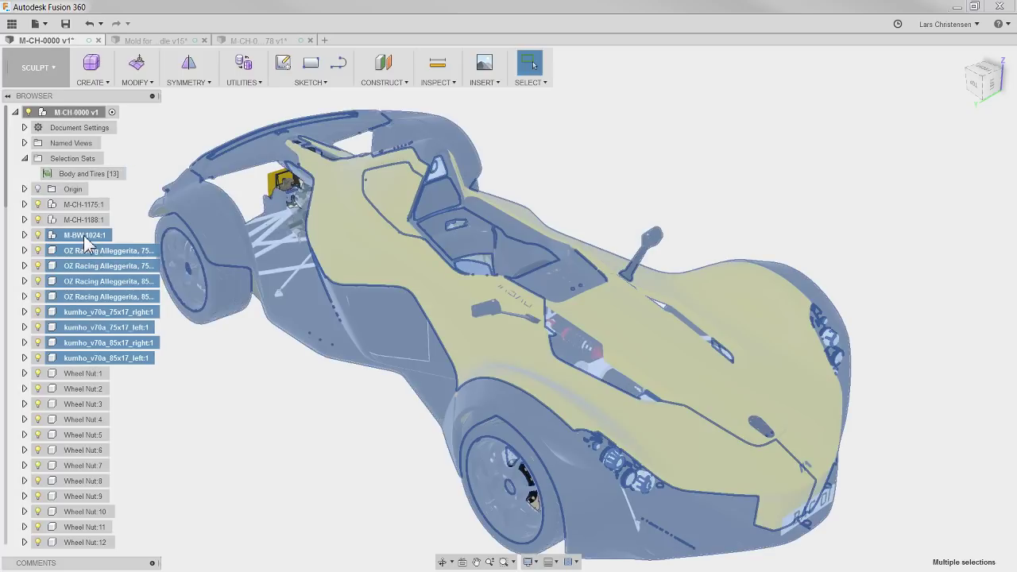
right_click(85, 236)
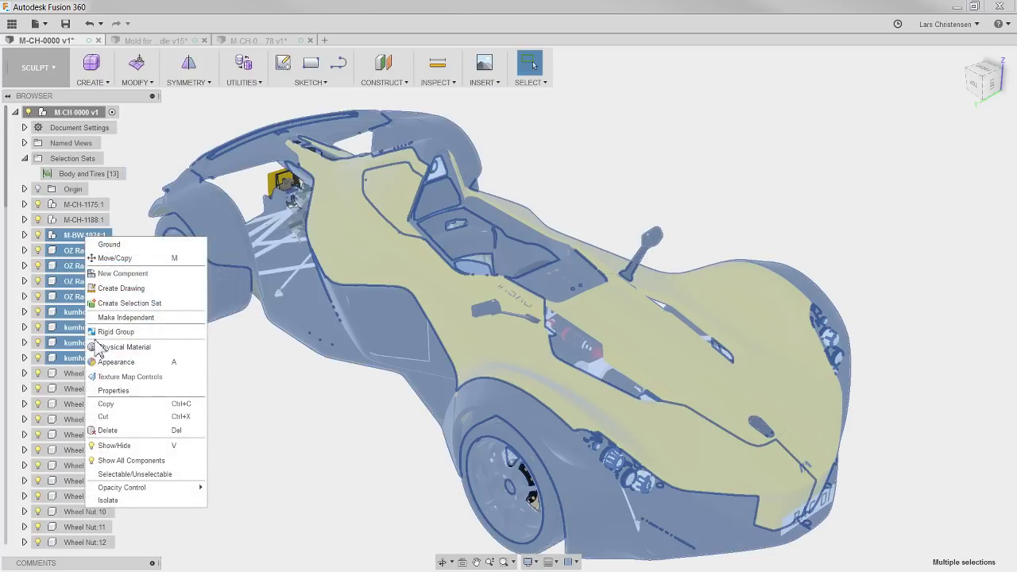
mouse_move(150, 490)
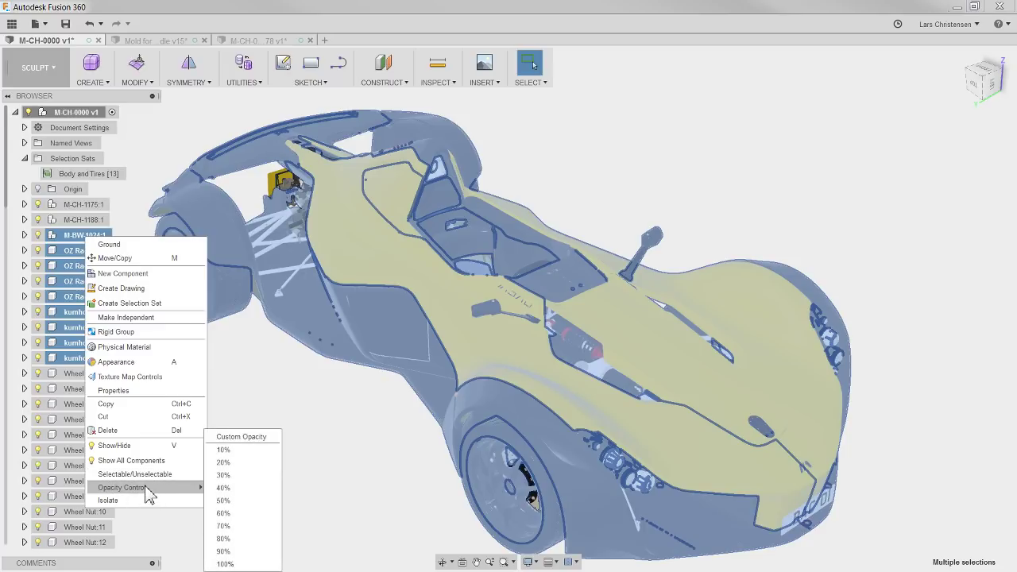
left_click(223, 515)
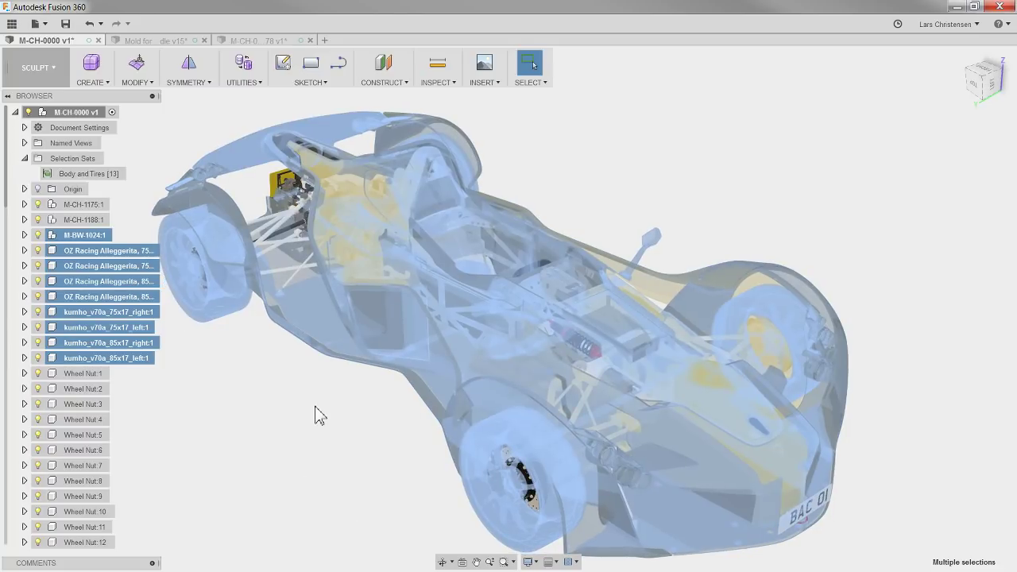
key("Escape")
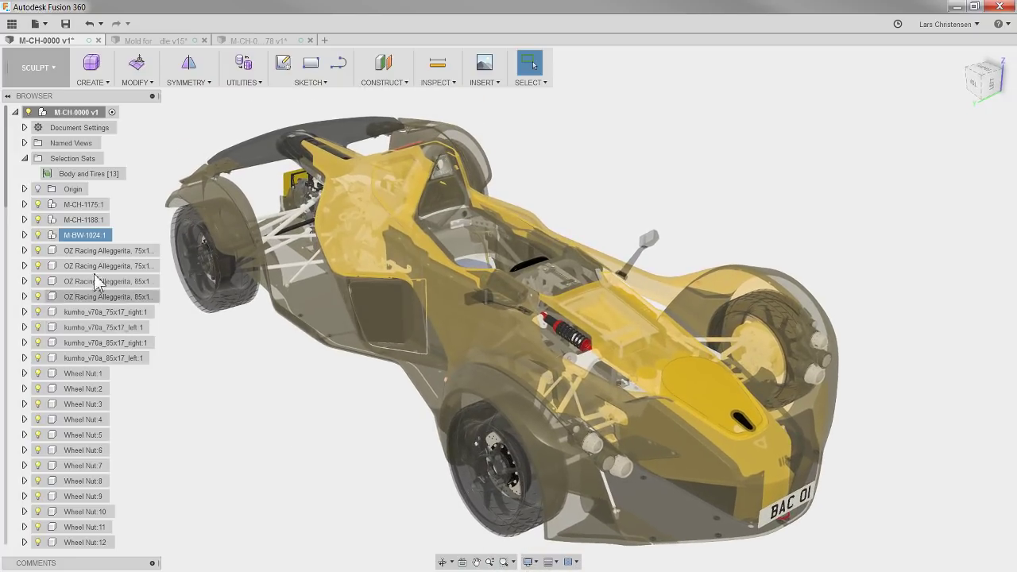
left_click(119, 174)
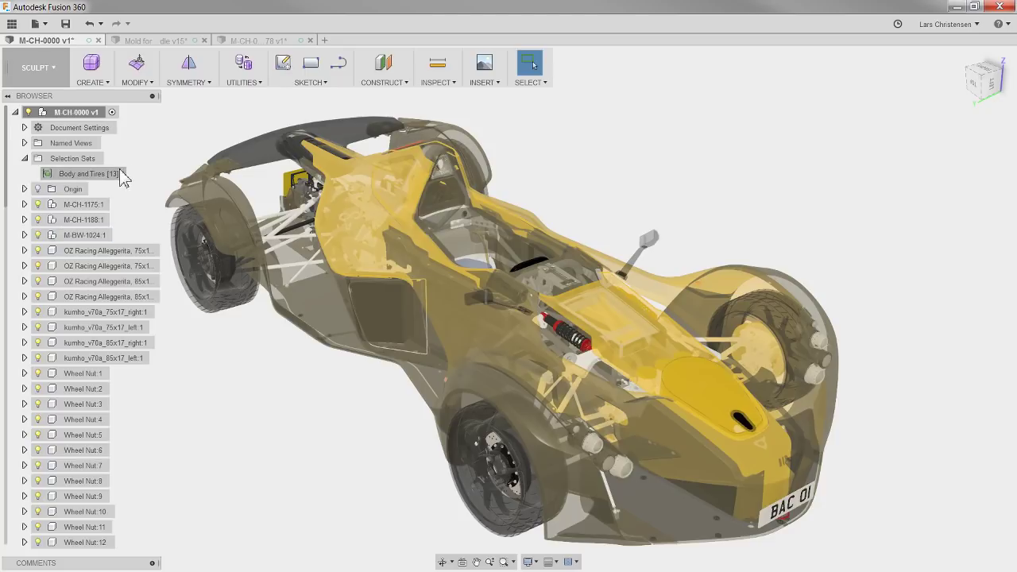
left_click(139, 175)
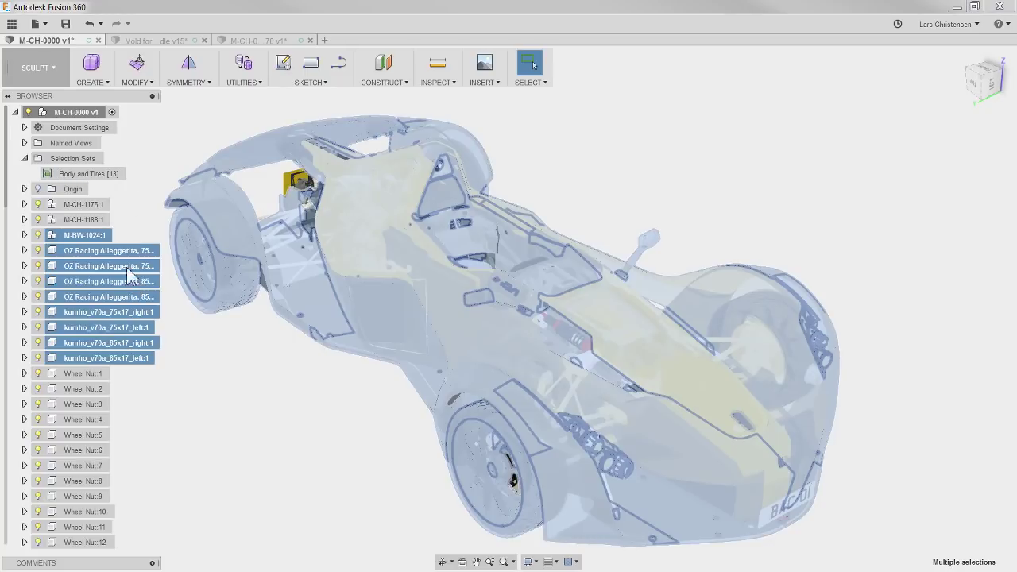
right_click(91, 238)
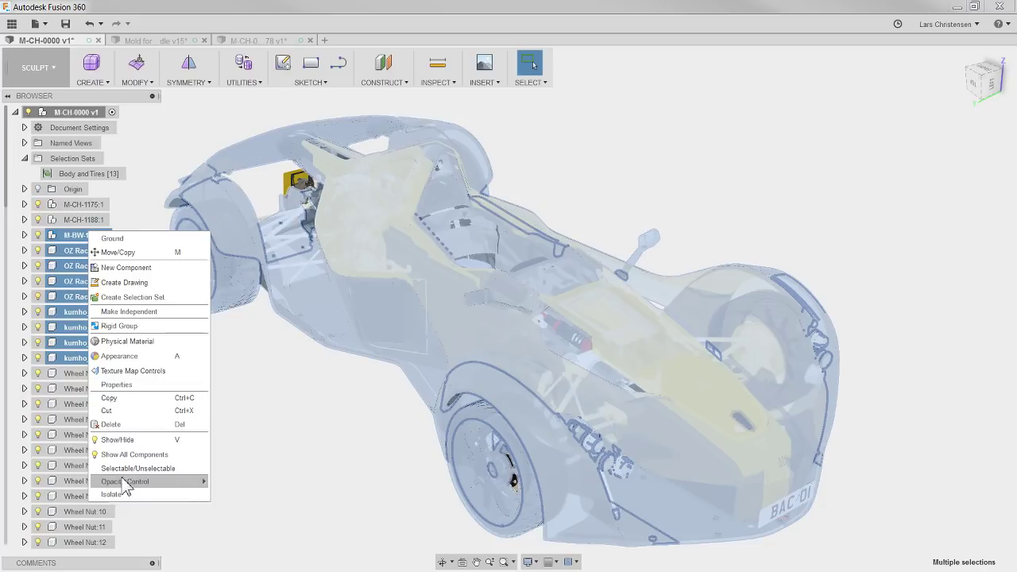
mouse_move(127, 482)
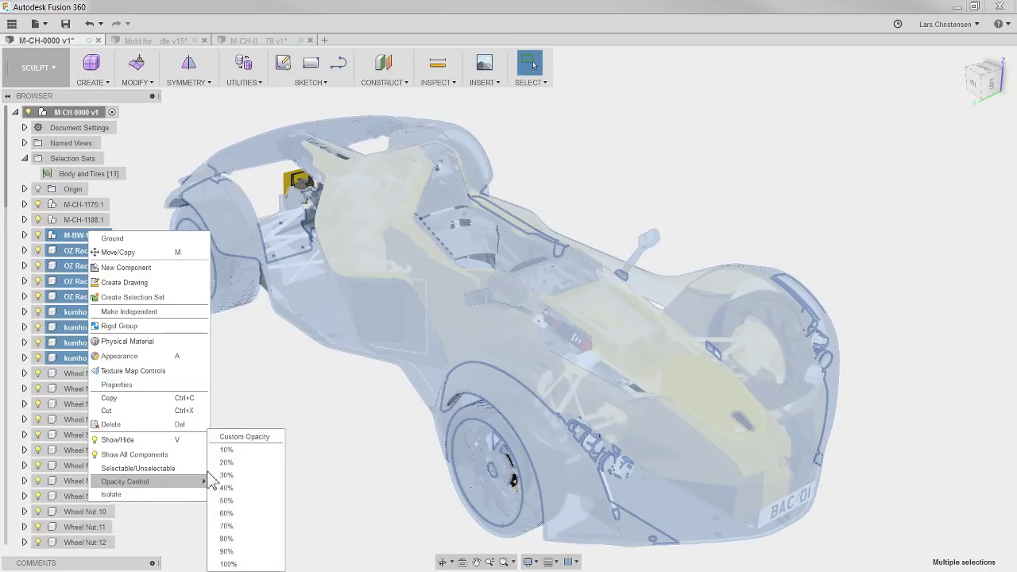
left_click(230, 563)
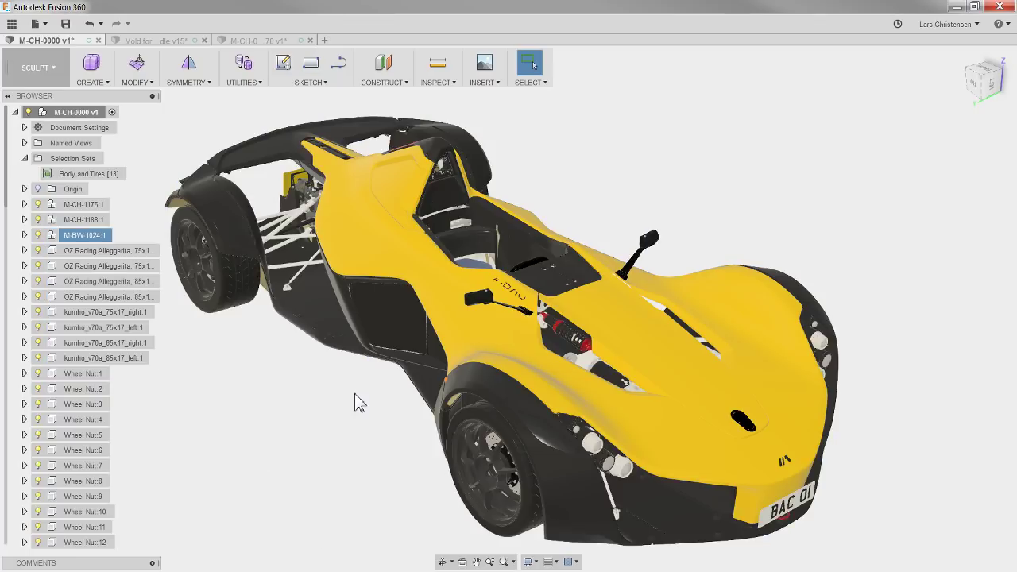
- Turn off Ground Shadow in the viewport Display Settings effects, keeping the ground plane on
middle_click_drag(359, 403, 398, 420, "shift")
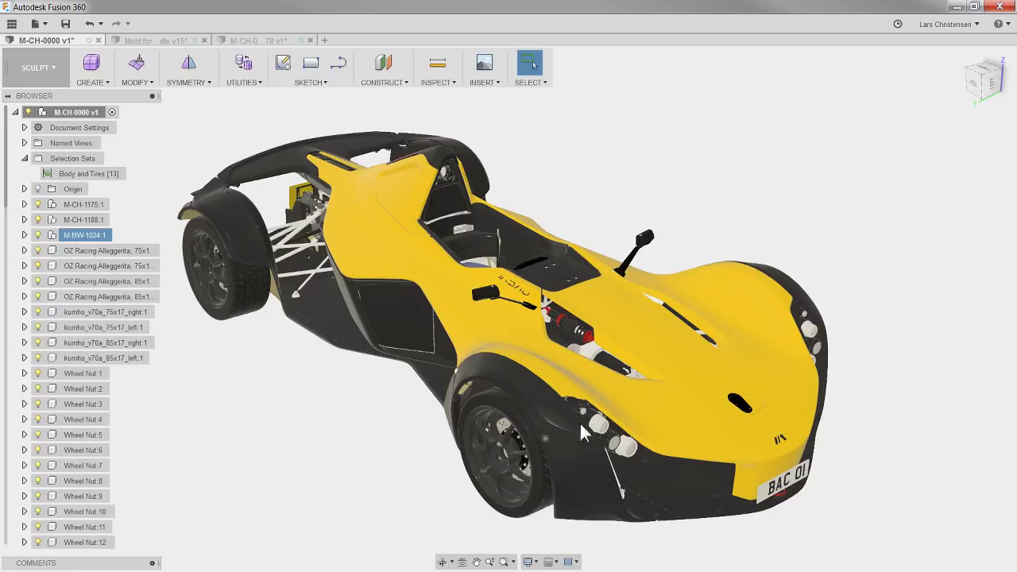
left_click(536, 563)
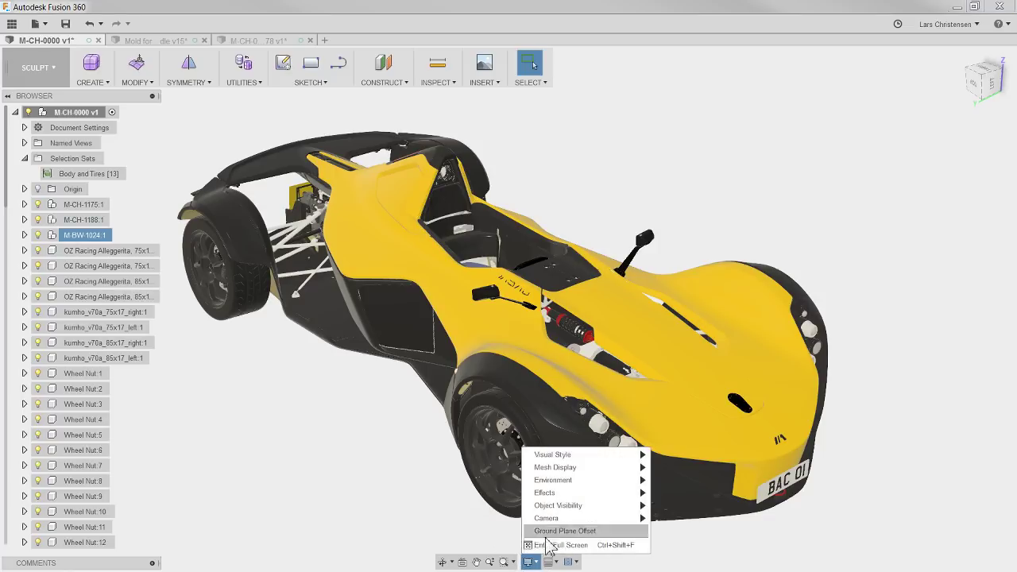
mouse_move(540, 496)
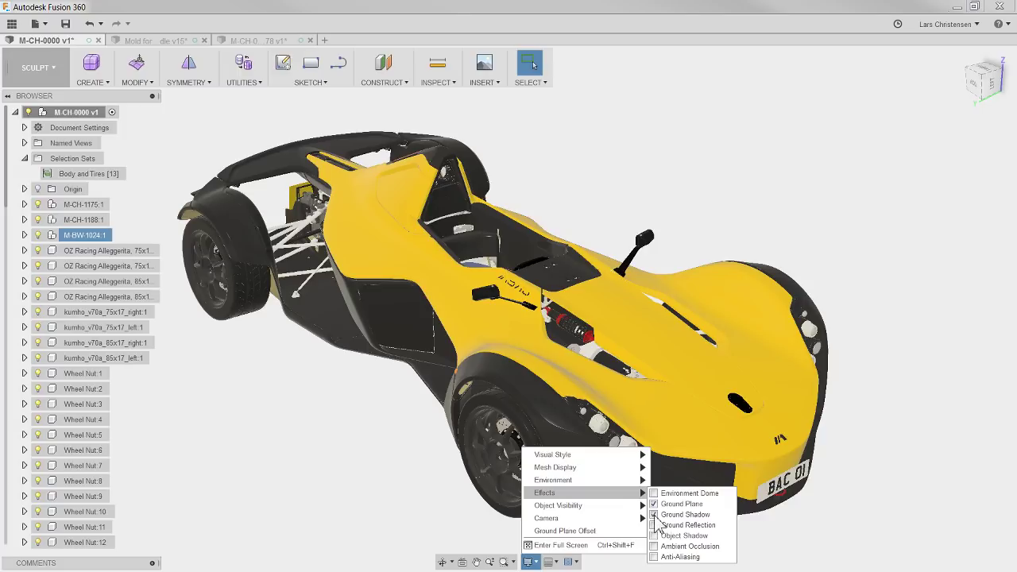
left_click(655, 515)
left_click(289, 496)
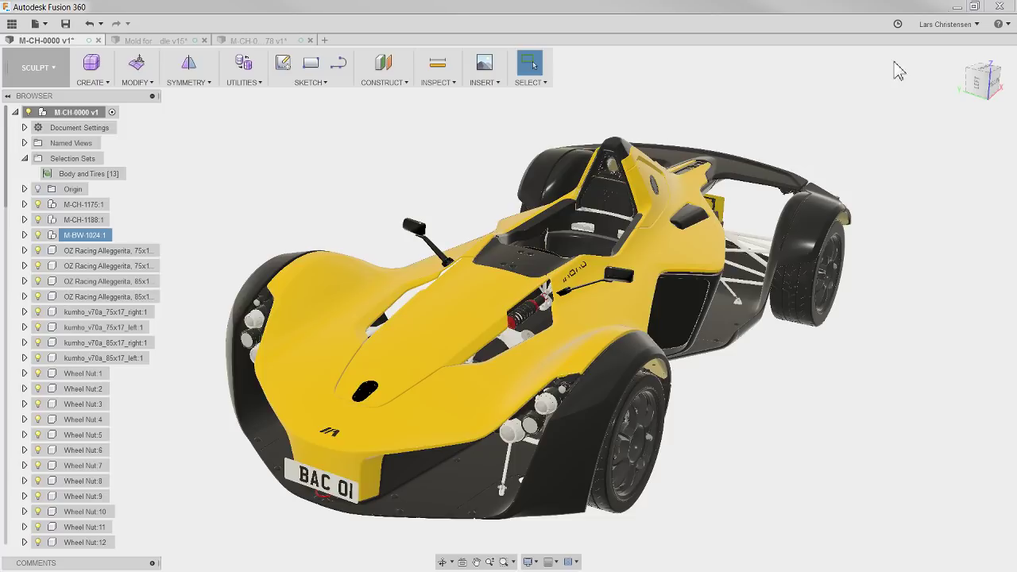
- Uncheck 'Limit effects to optimize performance' in Help > Graphics Diagnostic and close the panel
left_click(1000, 25)
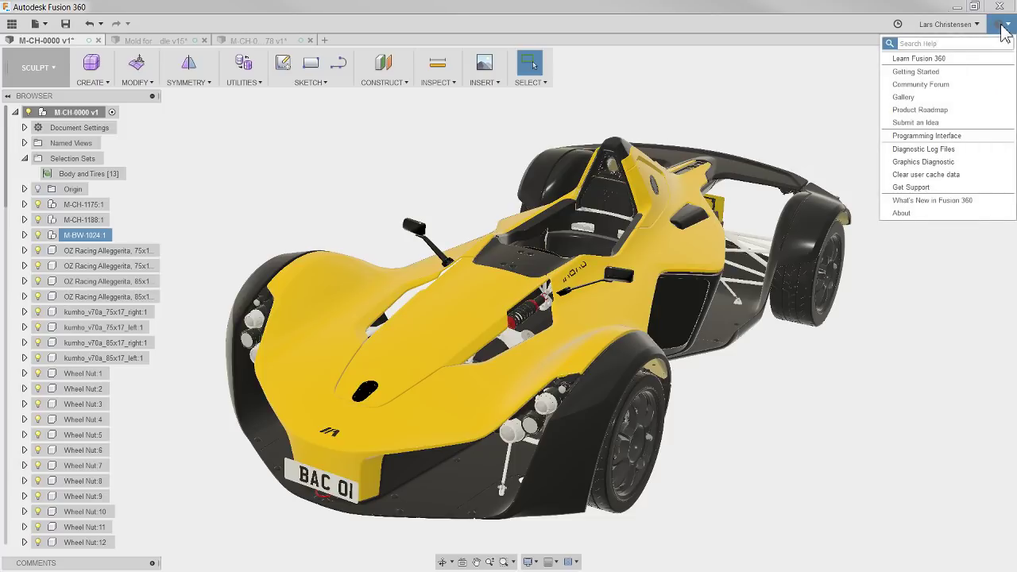
left_click(941, 163)
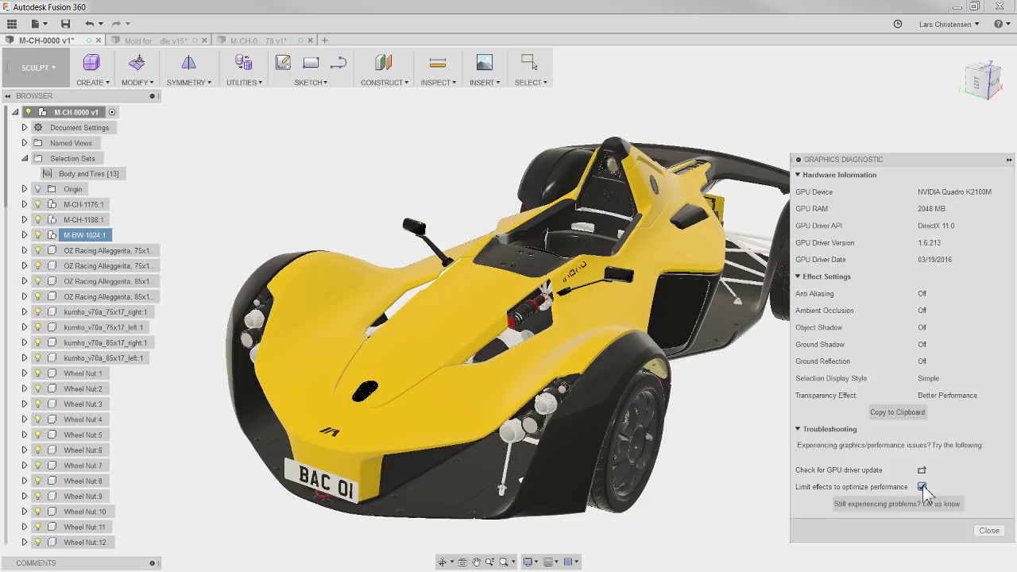
left_click(922, 486)
left_click(989, 530)
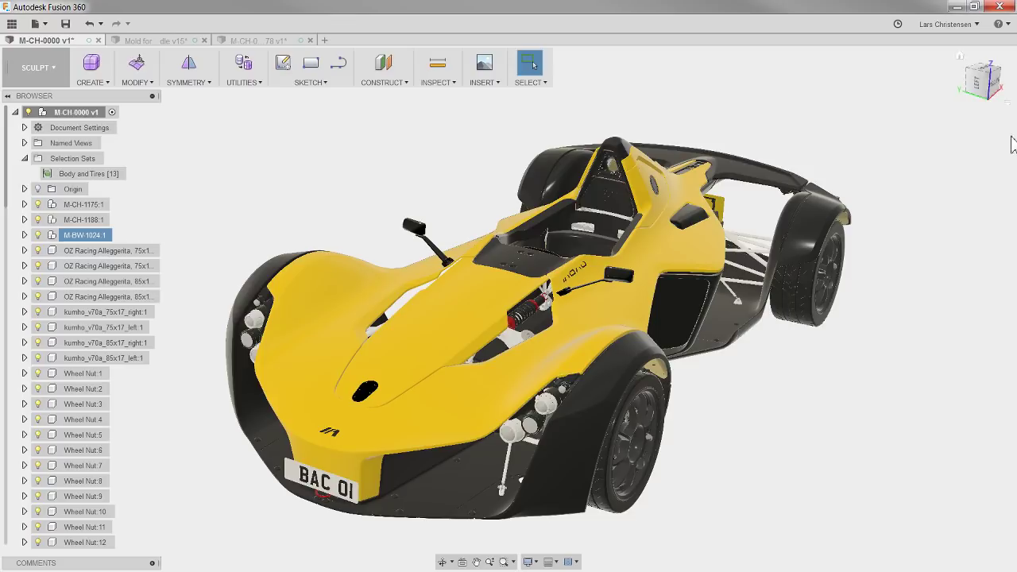
left_click(951, 25)
left_click(943, 55)
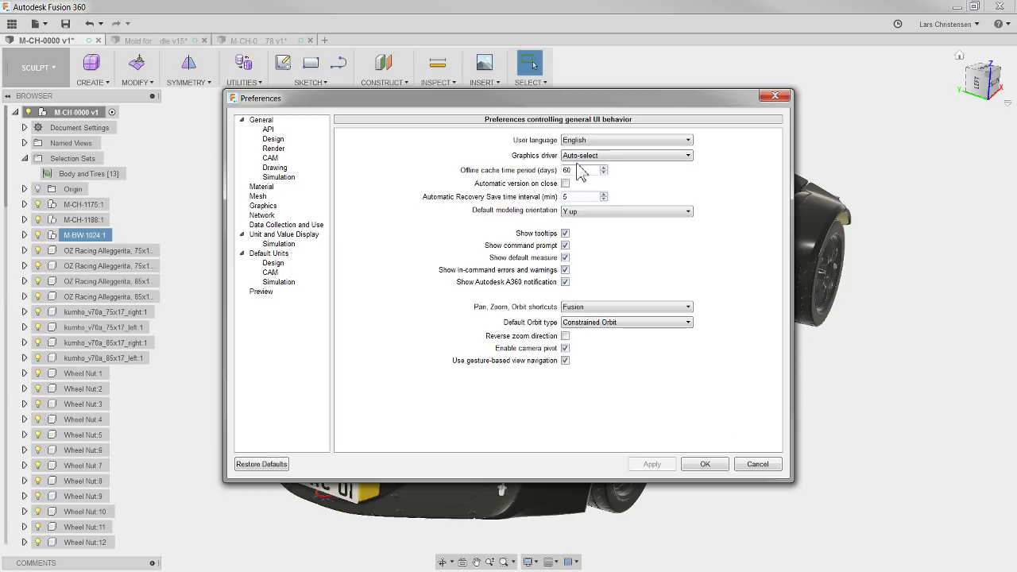
left_click(629, 157)
left_click(610, 155)
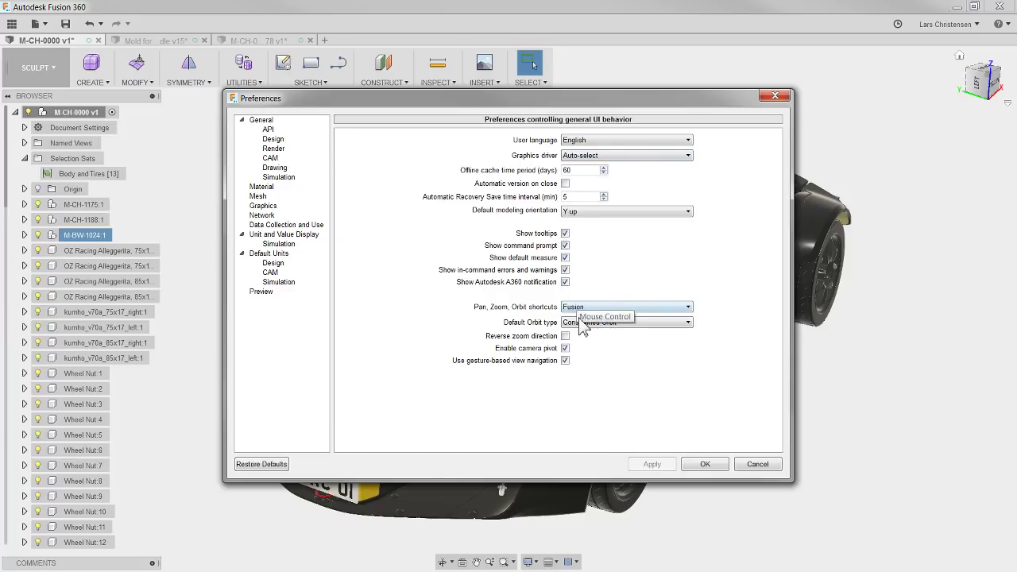
left_click(273, 139)
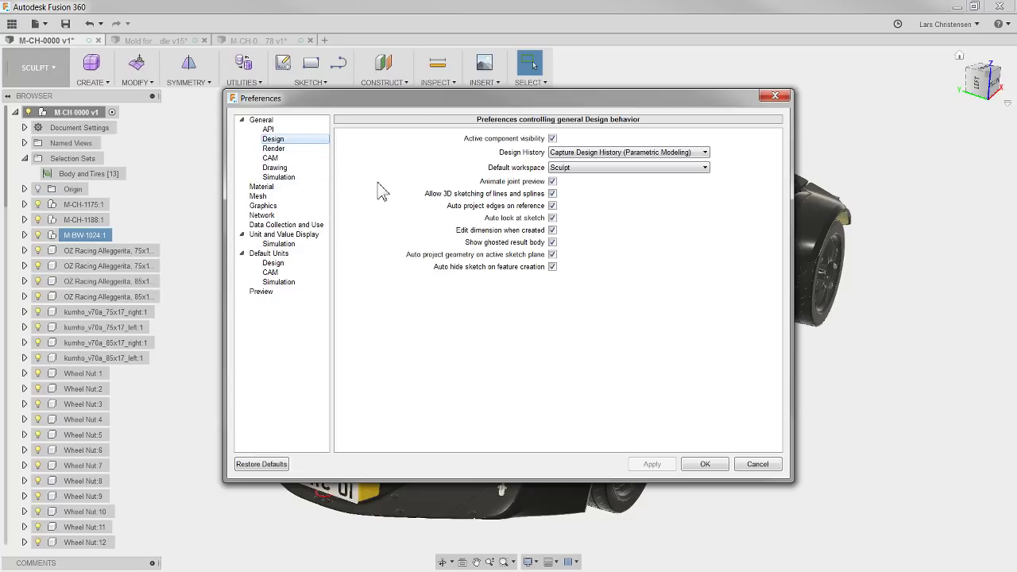
left_click(262, 207)
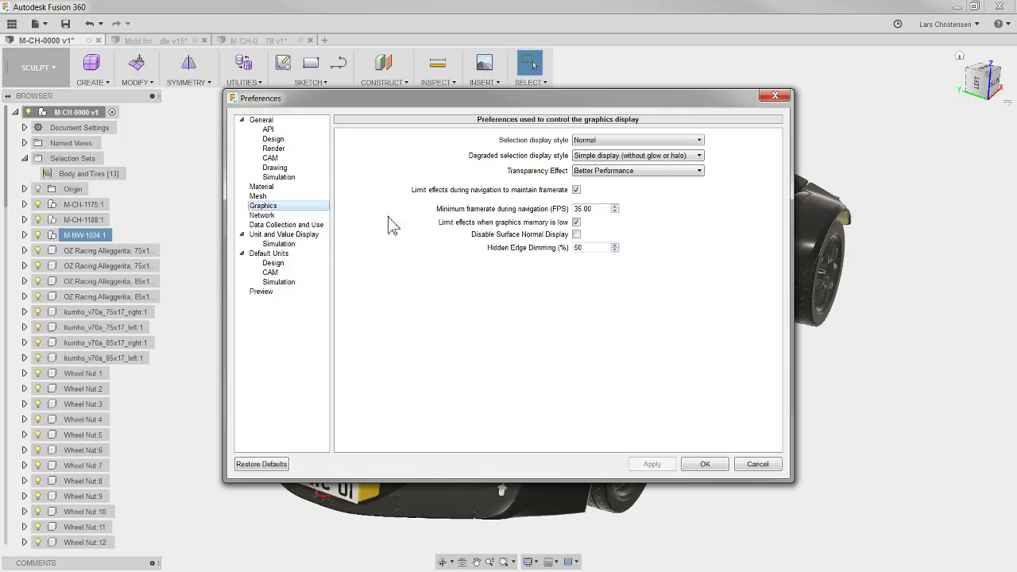
left_click(679, 171)
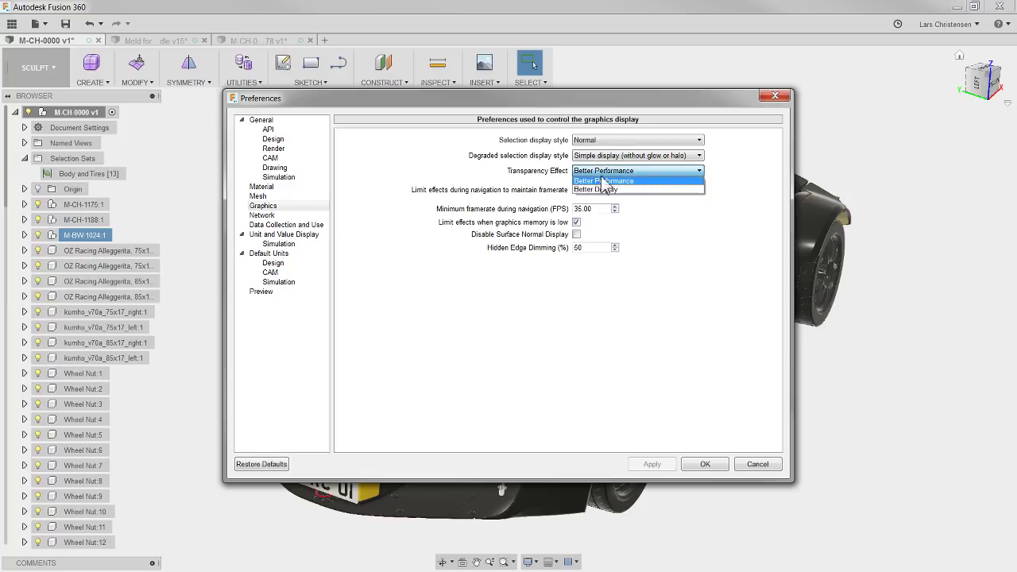
left_click(601, 181)
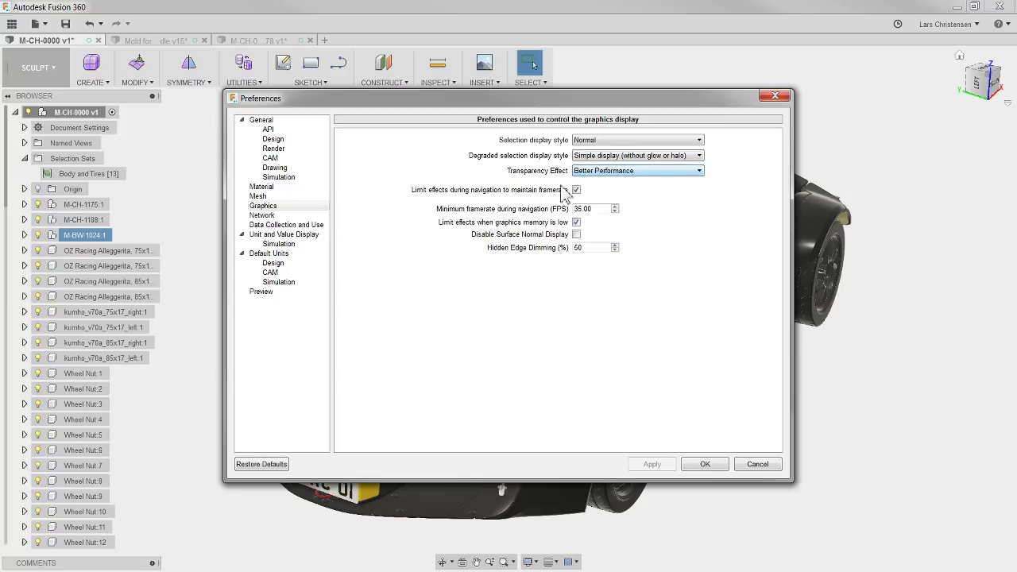
left_click(758, 465)
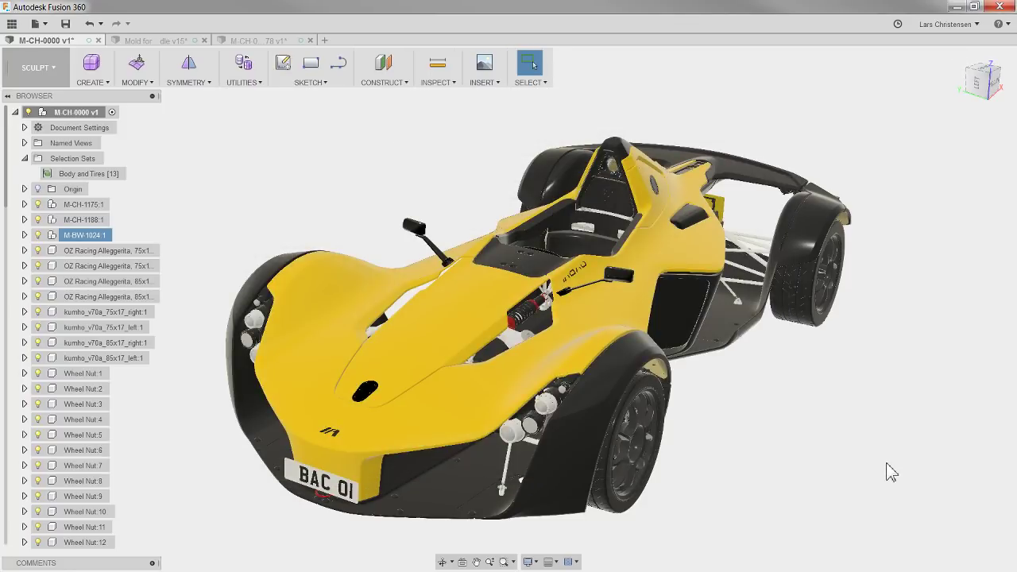
middle_click_drag(697, 461, 491, 282, "shift")
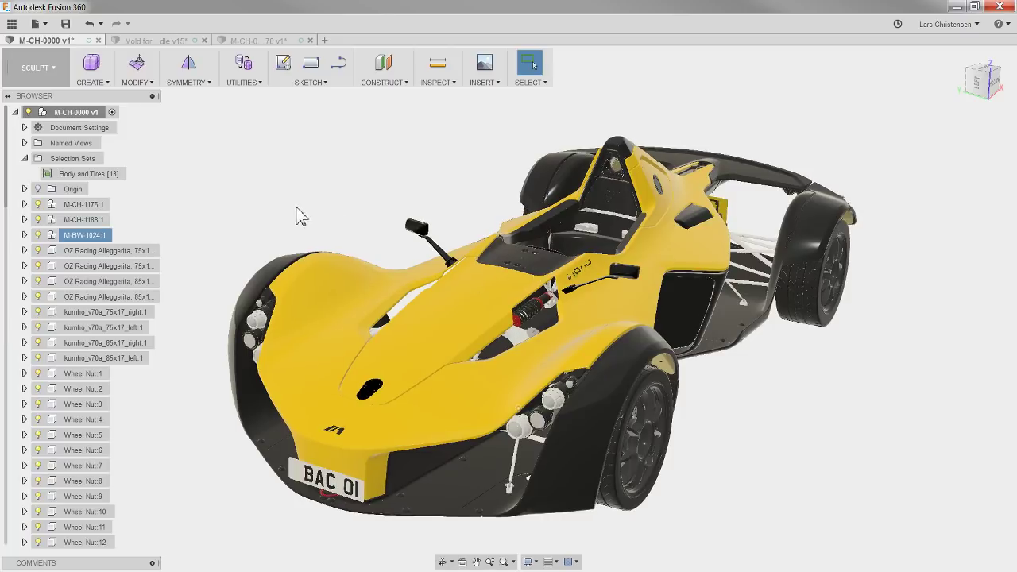
middle_click_drag(301, 216, 307, 213, "shift")
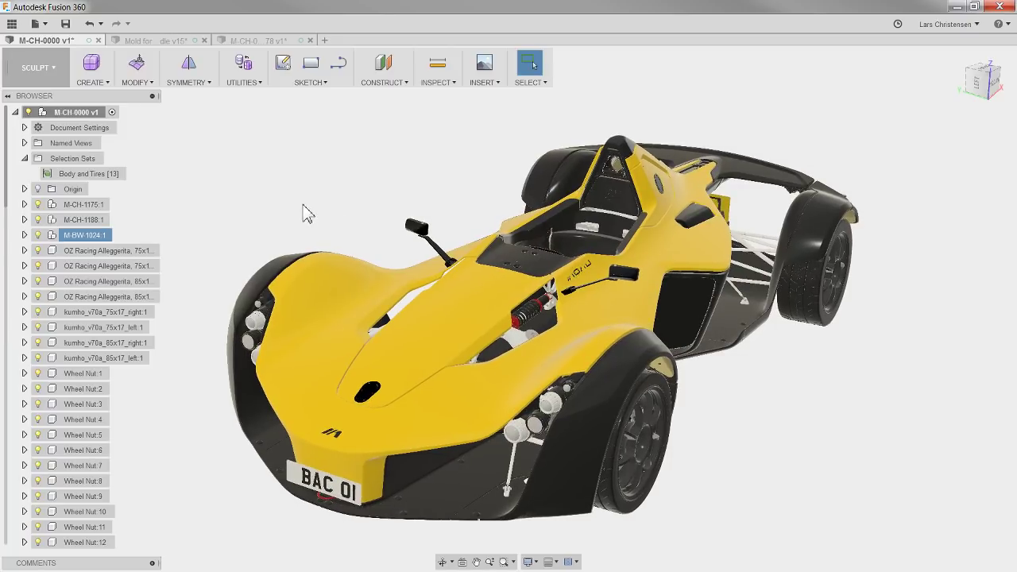